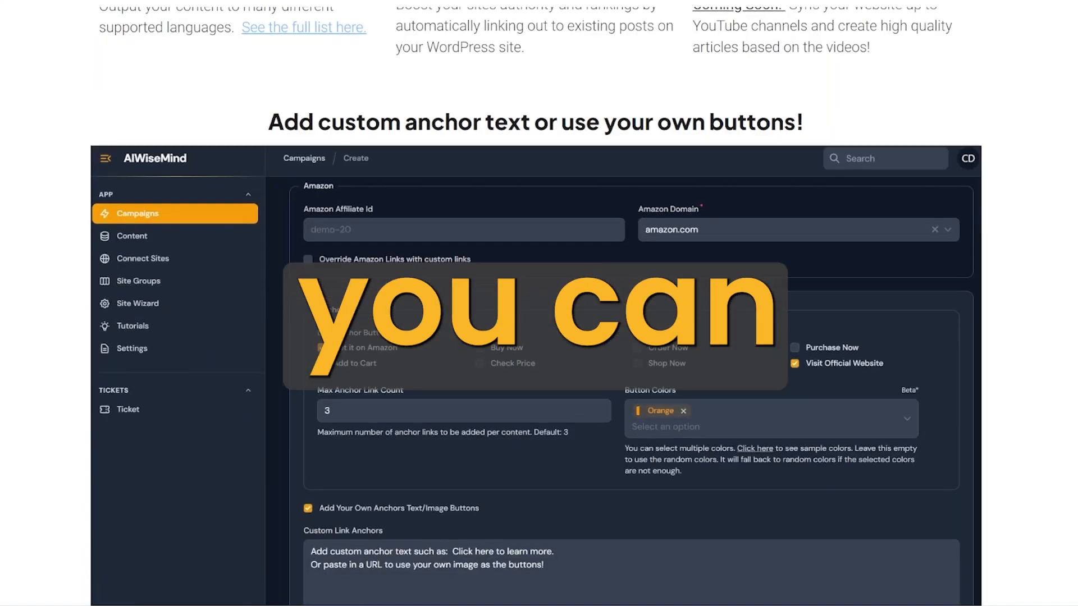
# Step: Examine the AIWiseMind sales page's features, article types, training tutorials and pricing plans
pyautogui.scroll(-15, 536, 306)
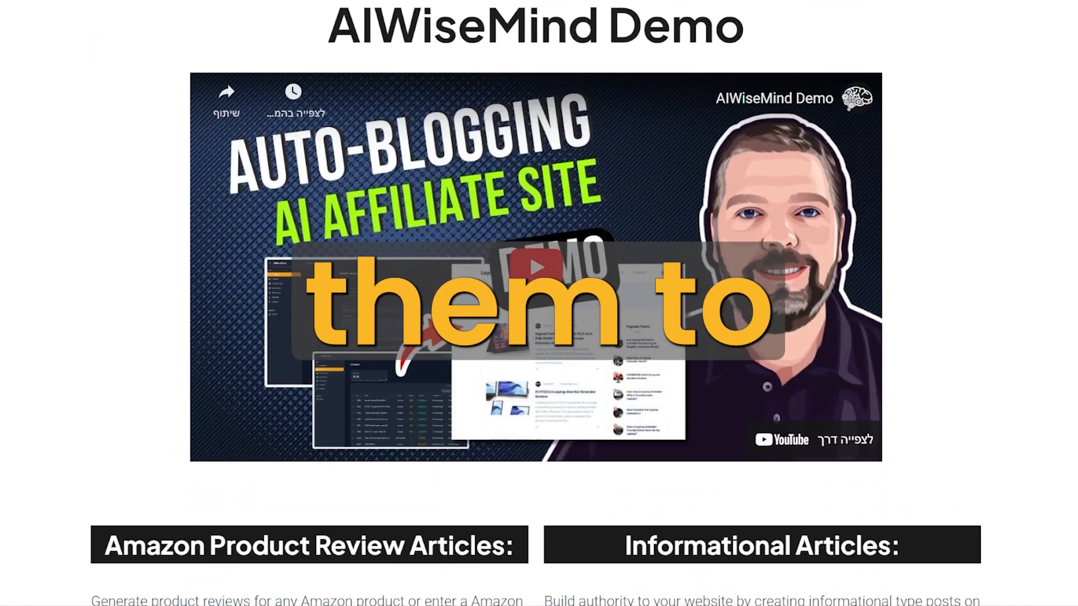
pyautogui.scroll(-10, 536, 306)
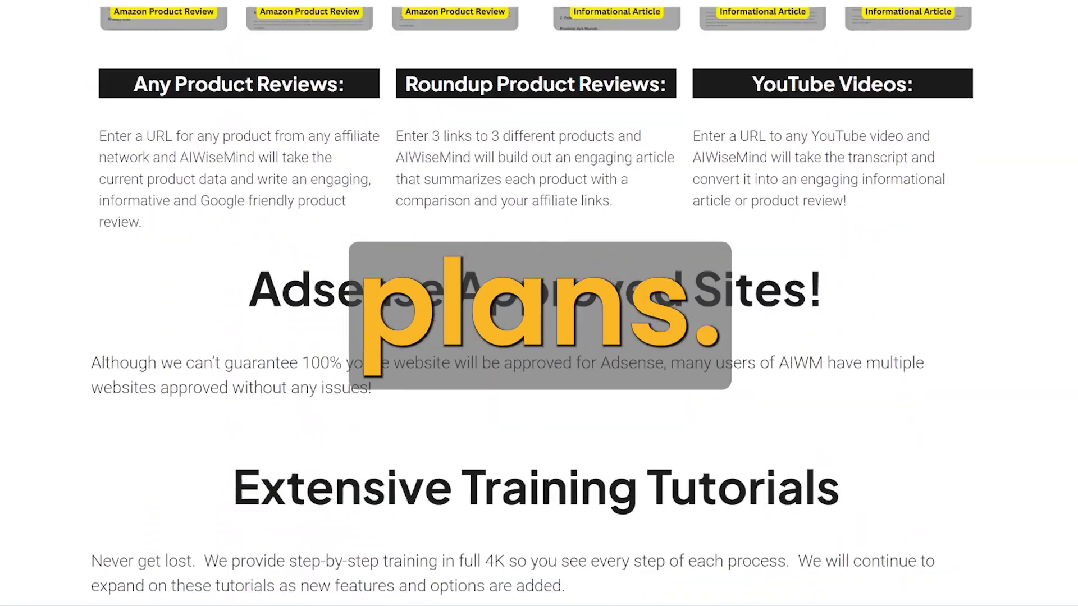
pyautogui.scroll(-10, 536, 306)
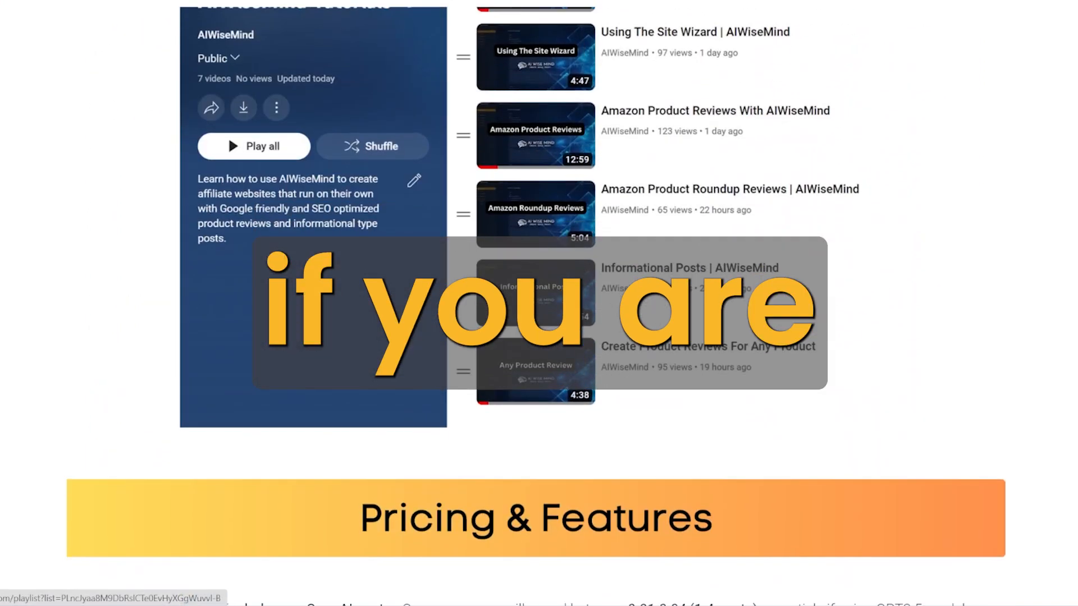
pyautogui.scroll(-5, 536, 305)
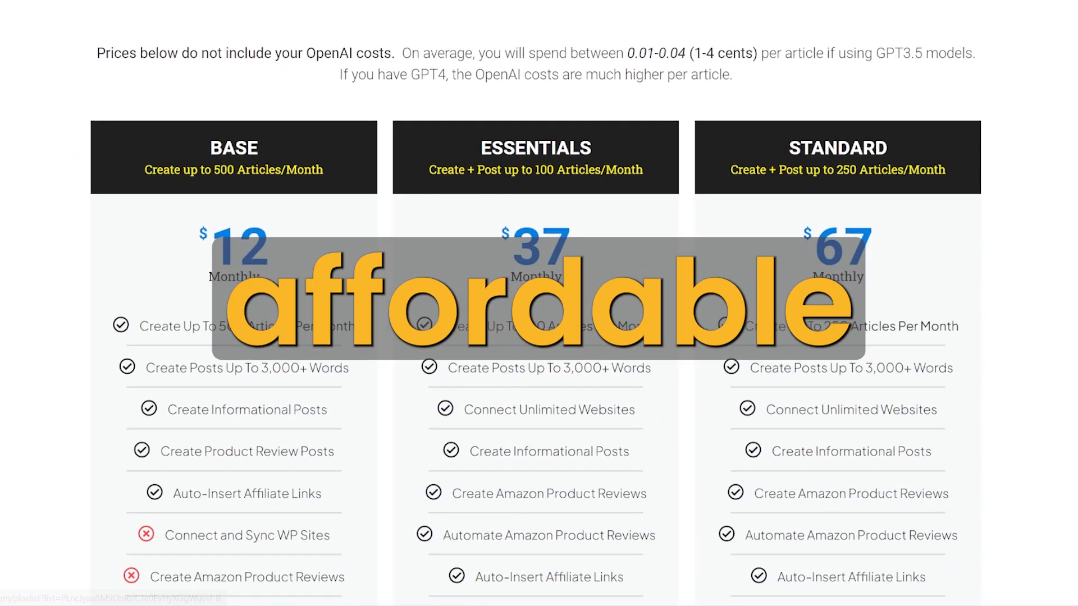
pyautogui.scroll(-4, 536, 306)
pyautogui.scroll(-3, 536, 306)
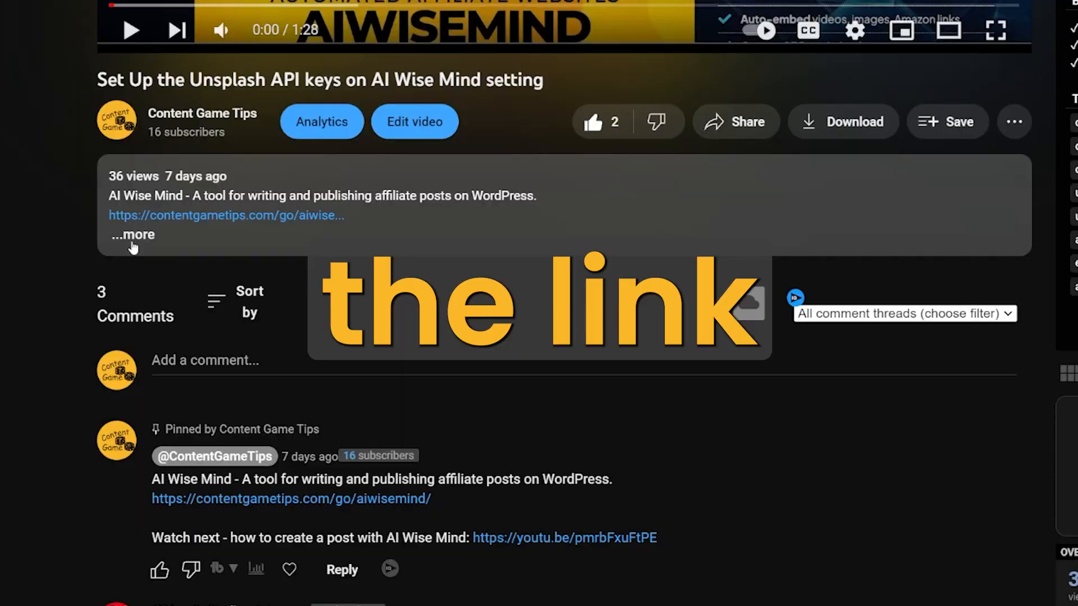
# Step: Open the AI Wise Mind link from the video description and review the sales page through the monthly subscription plans
pyautogui.click(400, 244)
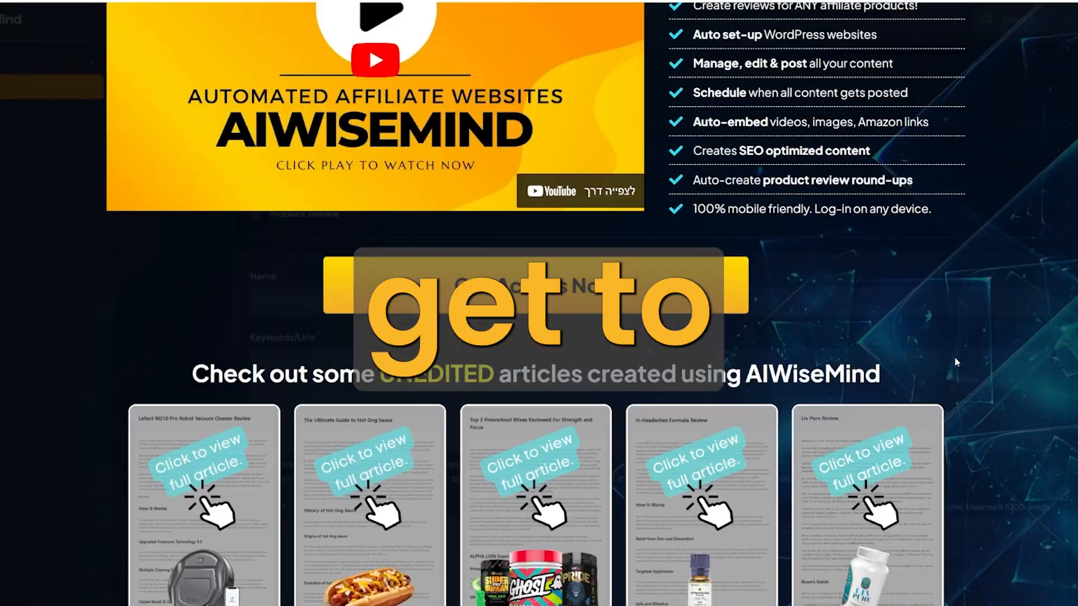
pyautogui.scroll(-20, 956, 362)
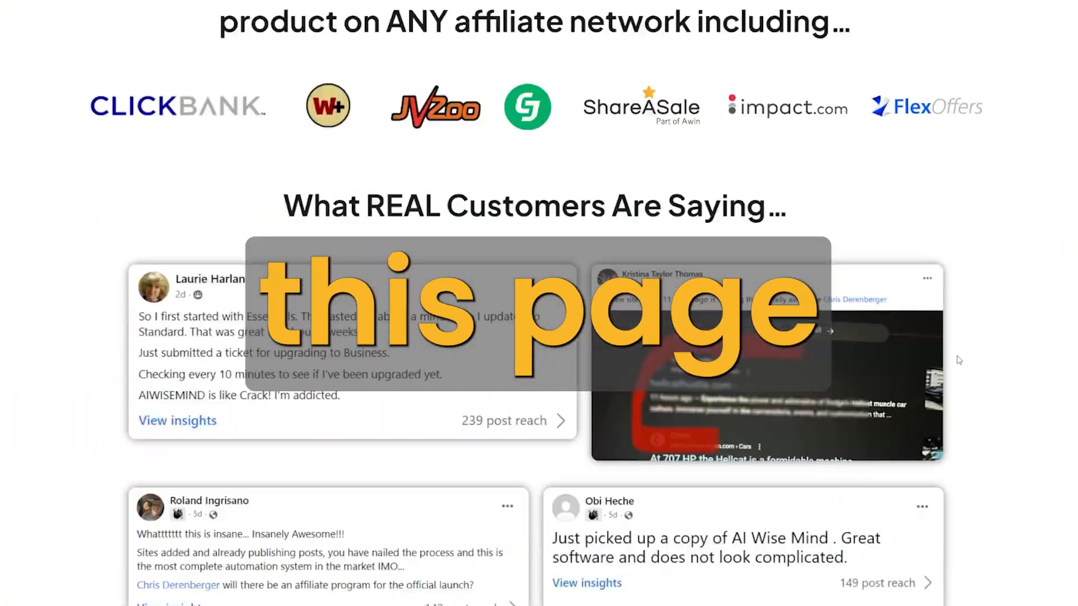
pyautogui.scroll(-20, 958, 360)
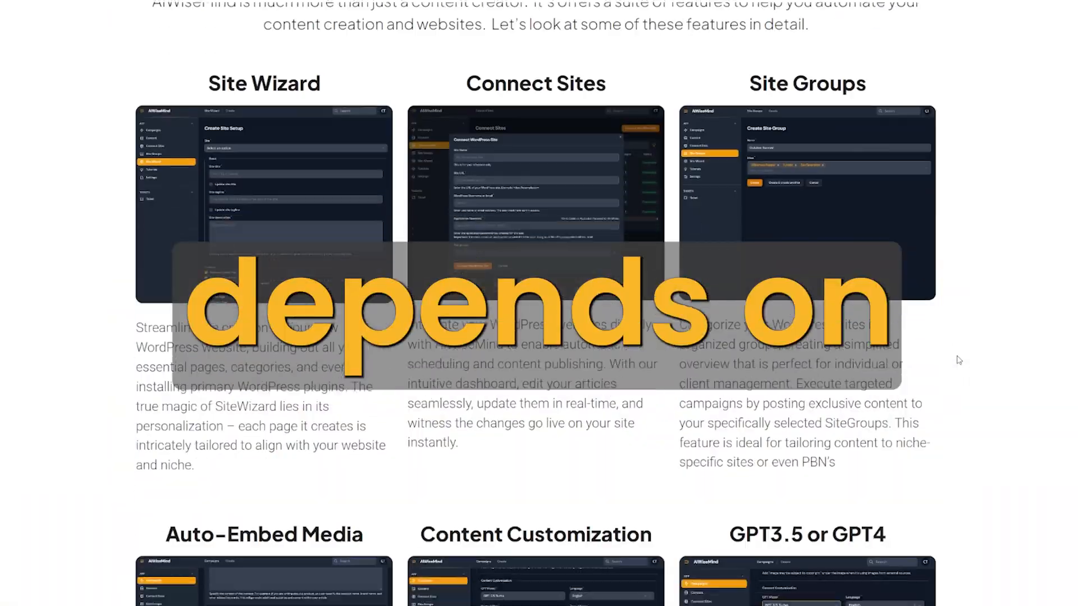
pyautogui.scroll(-20, 958, 361)
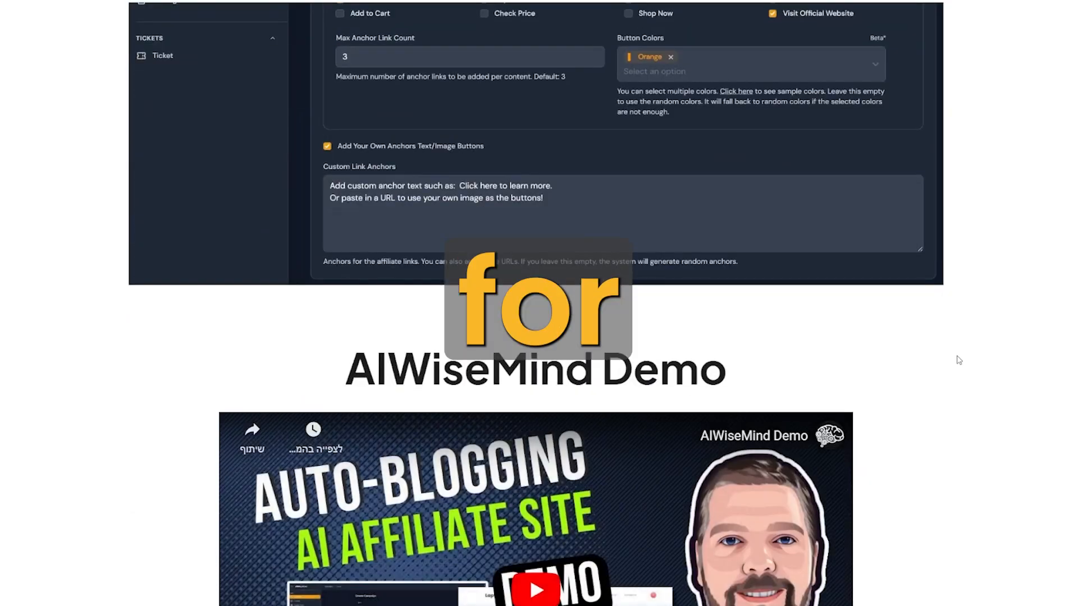
pyautogui.scroll(-20, 959, 360)
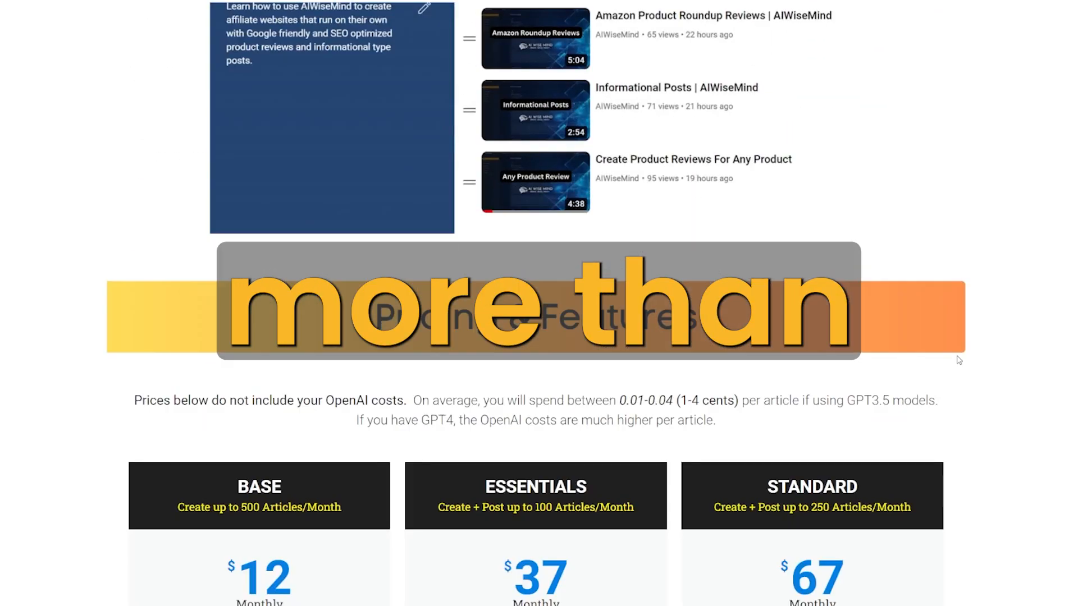
pyautogui.scroll(-15, 959, 361)
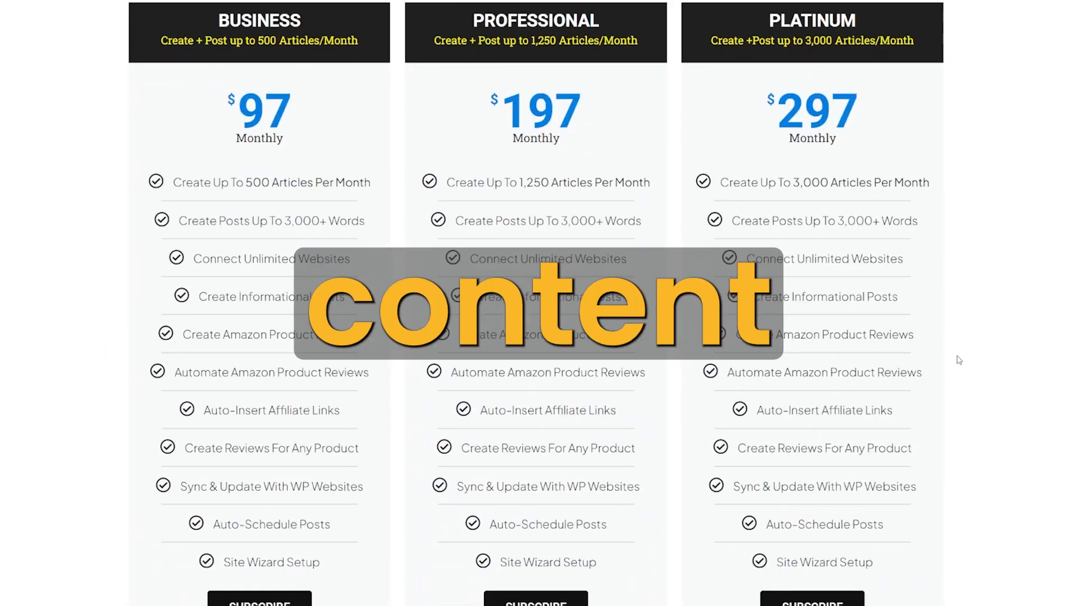
pyautogui.scroll(-2, 959, 360)
pyautogui.scroll(5, 957, 361)
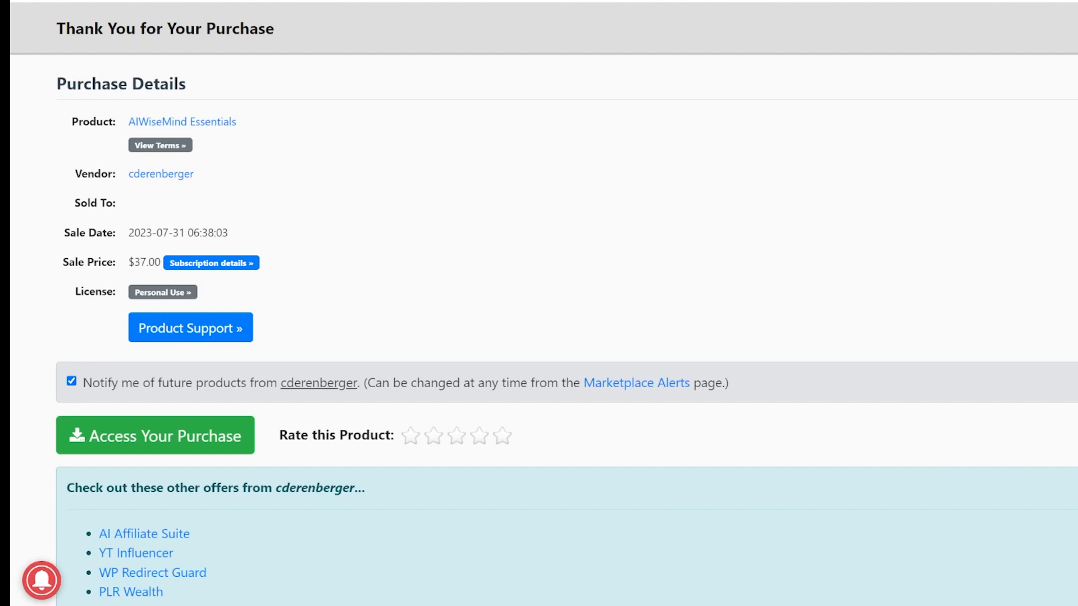
# Step: Review the purchase details of AIWiseMind Essentials and read the congratulations page for getting-started instructions
pyautogui.scroll(-4, 539, 303)
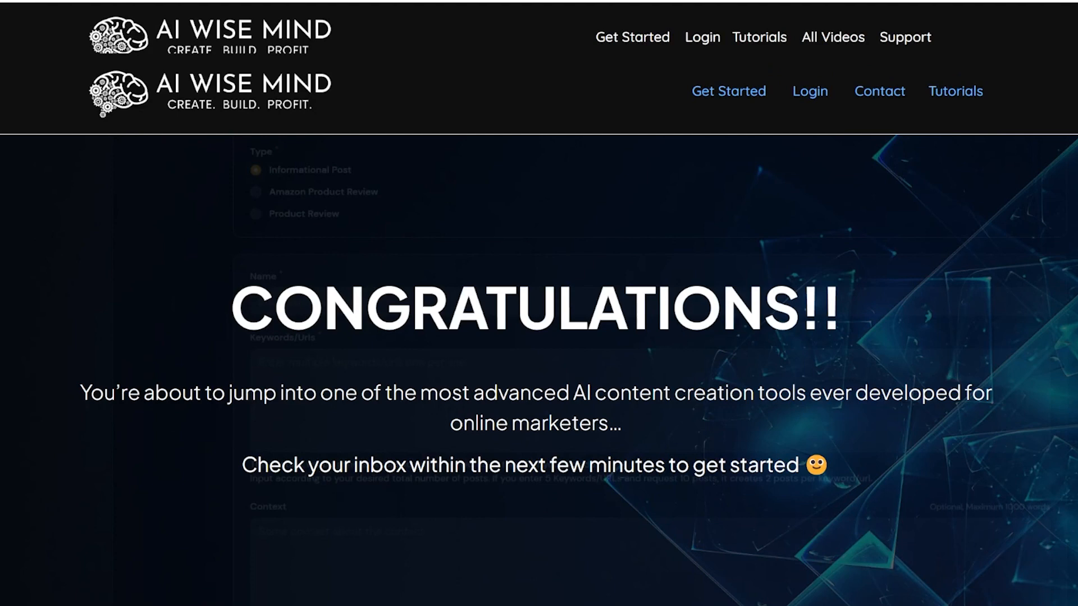
pyautogui.scroll(-5, 538, 303)
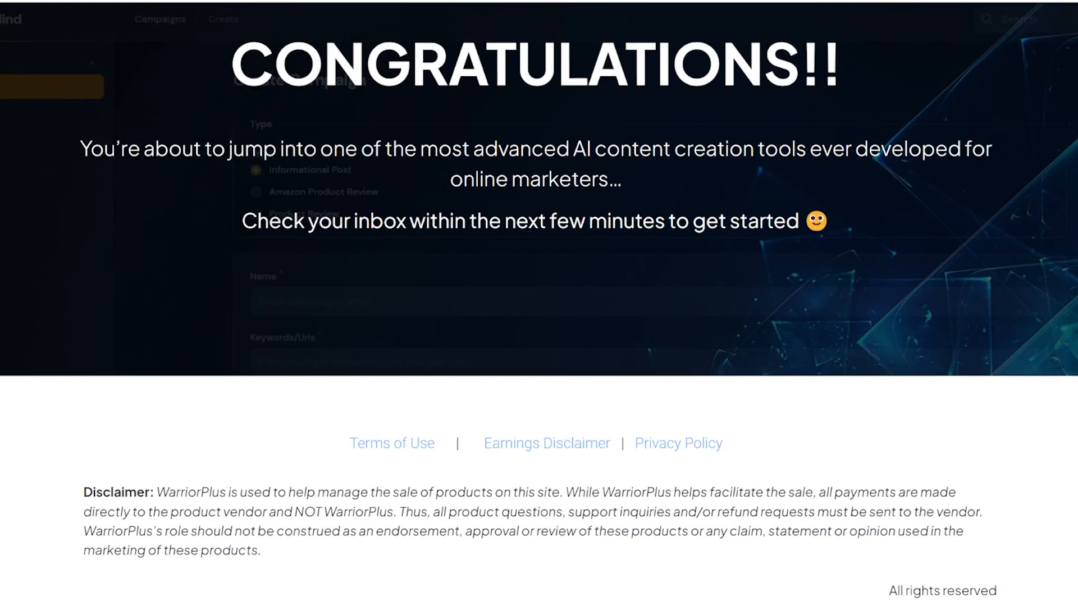
pyautogui.scroll(5, 539, 303)
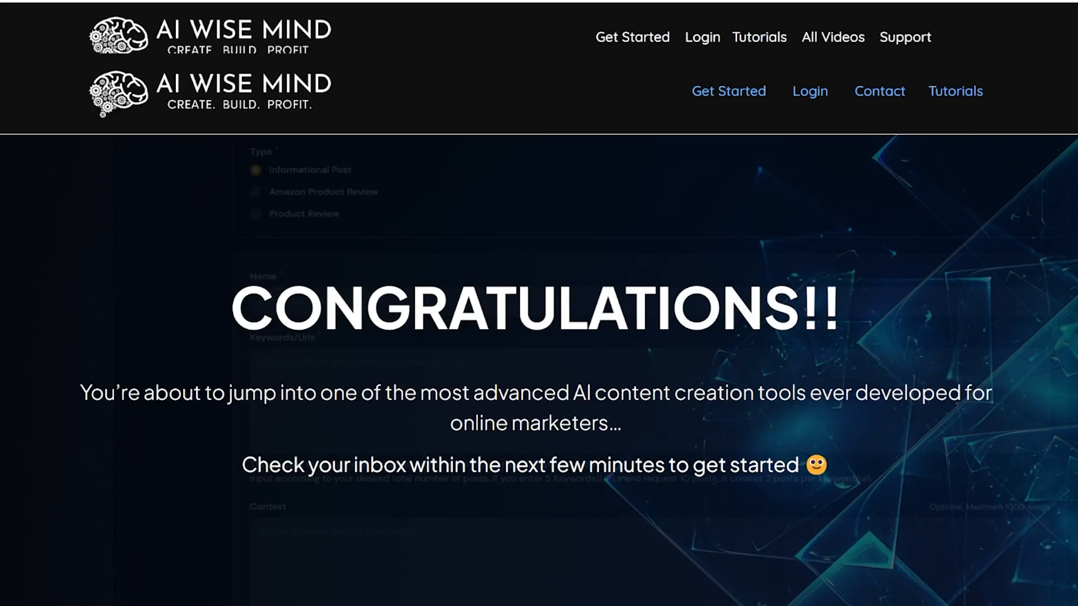
pyautogui.scroll(-3, 539, 303)
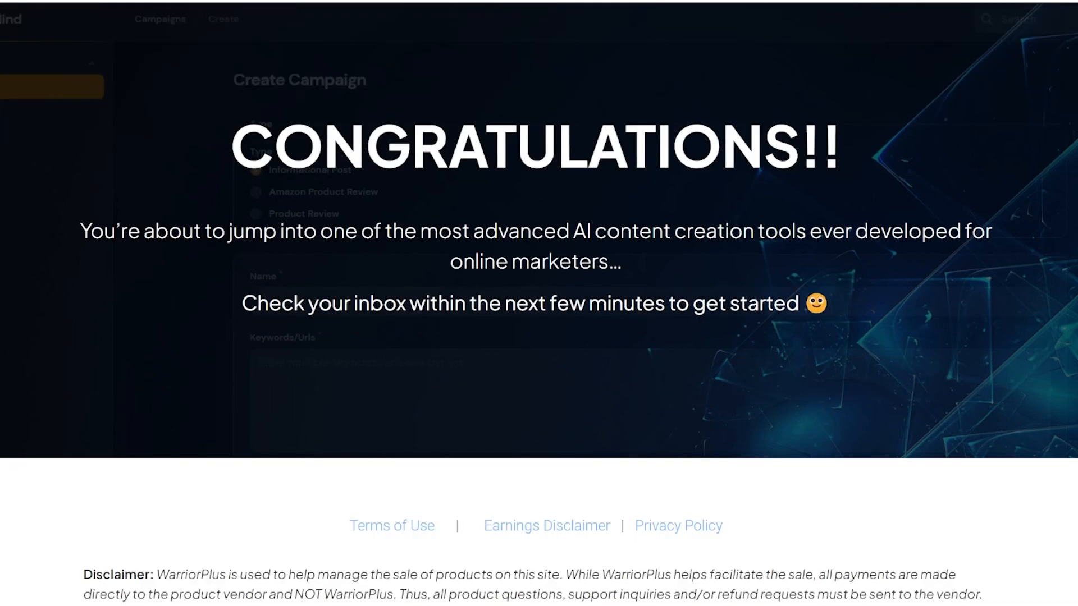
pyautogui.scroll(3, 539, 303)
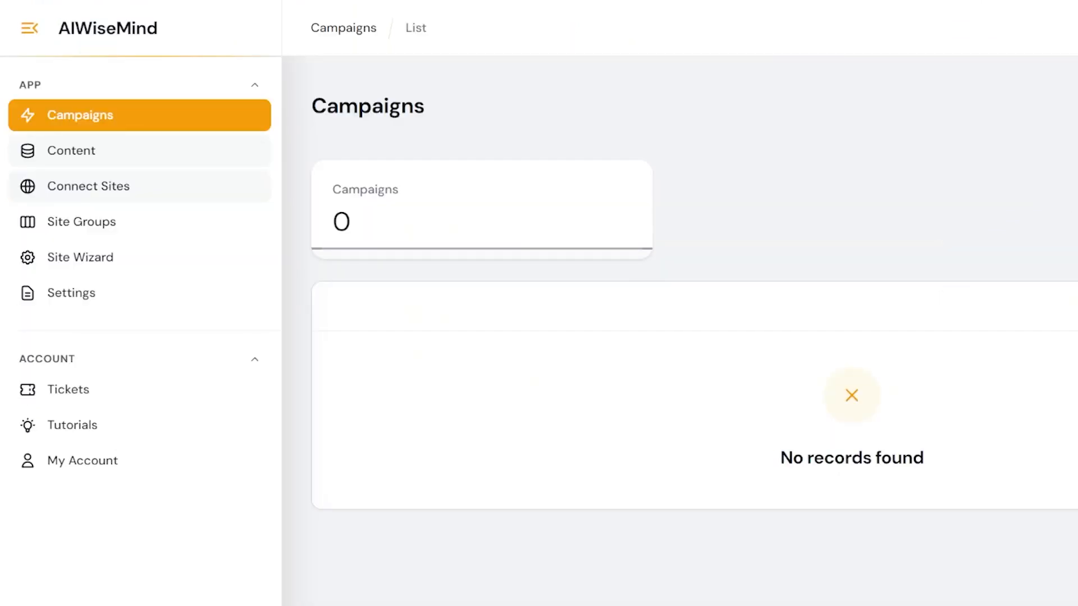
# Step: Look through the Content, Connect Sites, Site Groups, Site Wizard and Settings sections, and the AIWiseMind Resources page
pyautogui.click(71, 151)
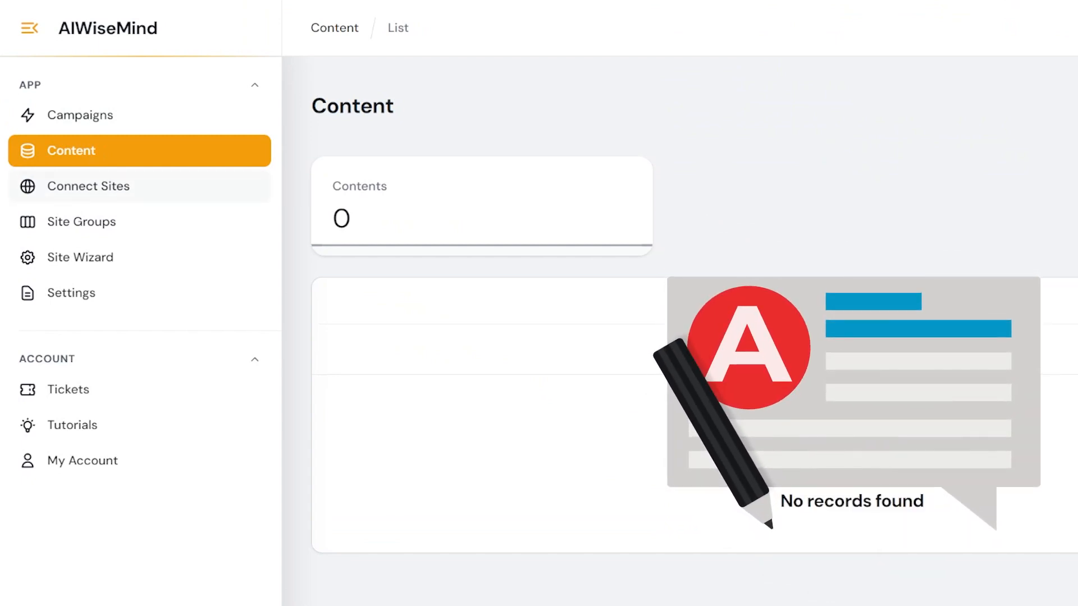
pyautogui.click(88, 186)
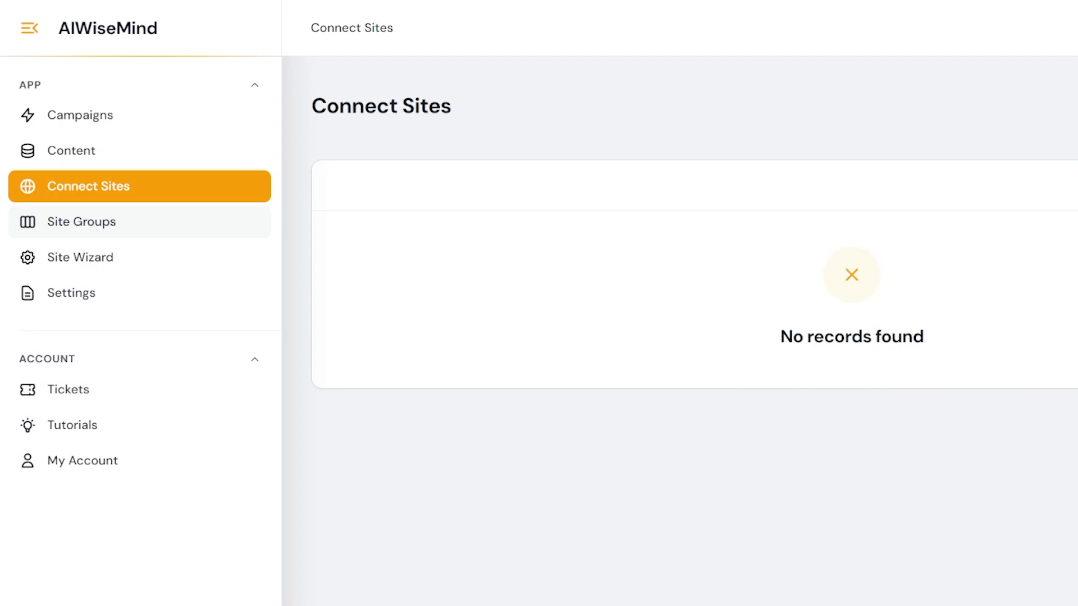
pyautogui.click(81, 221)
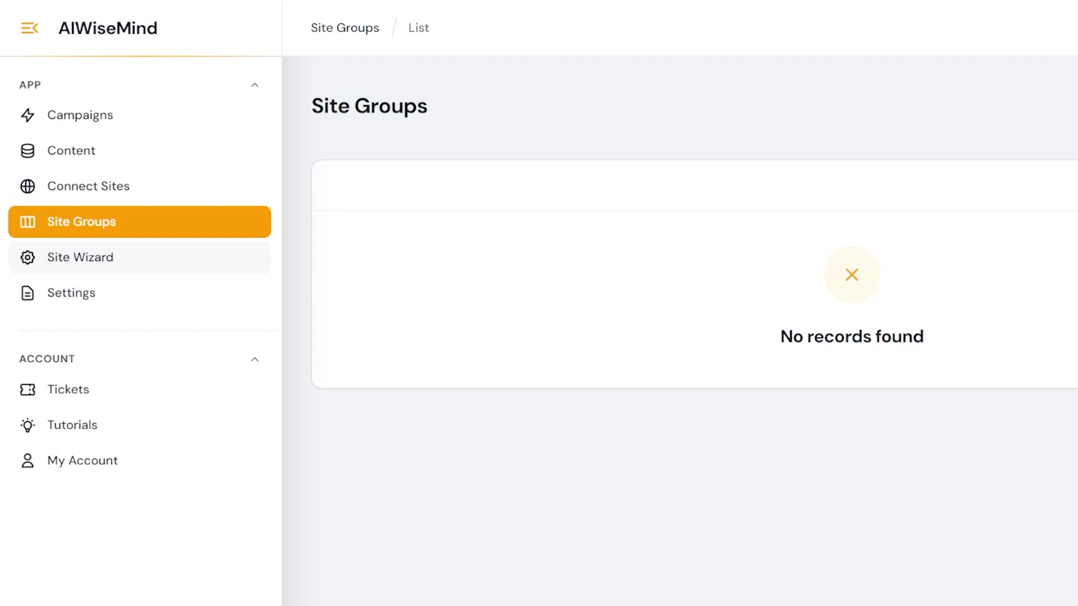
pyautogui.click(80, 258)
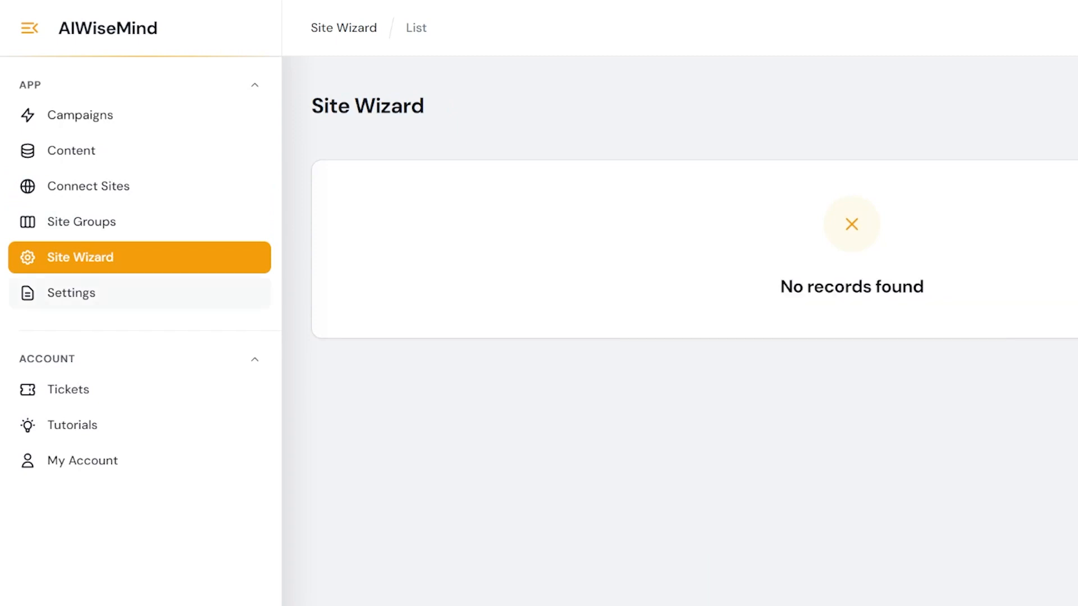
pyautogui.click(78, 293)
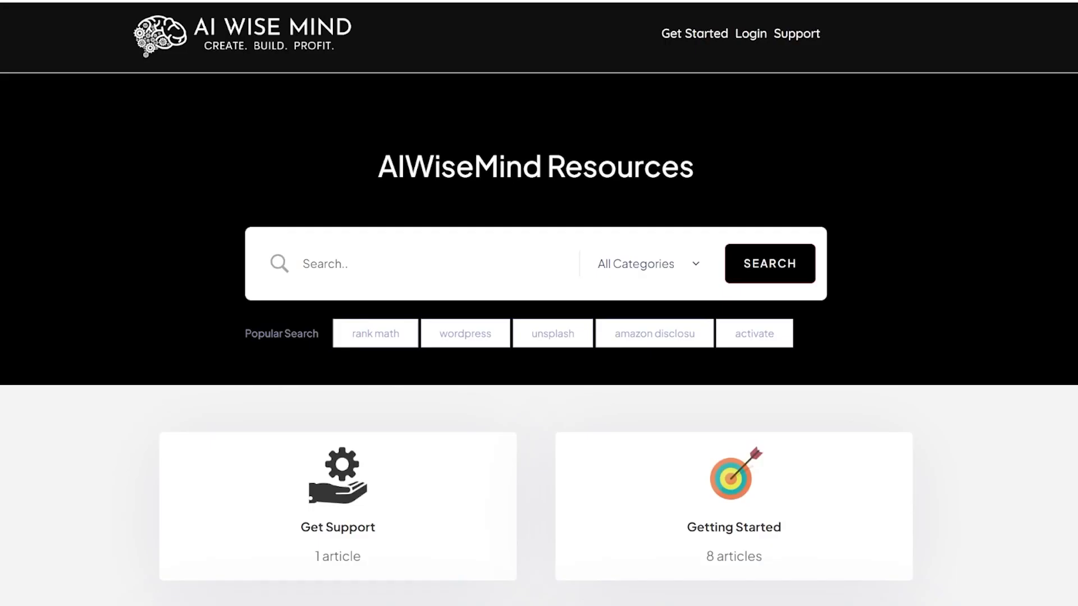
pyautogui.scroll(-6, 539, 303)
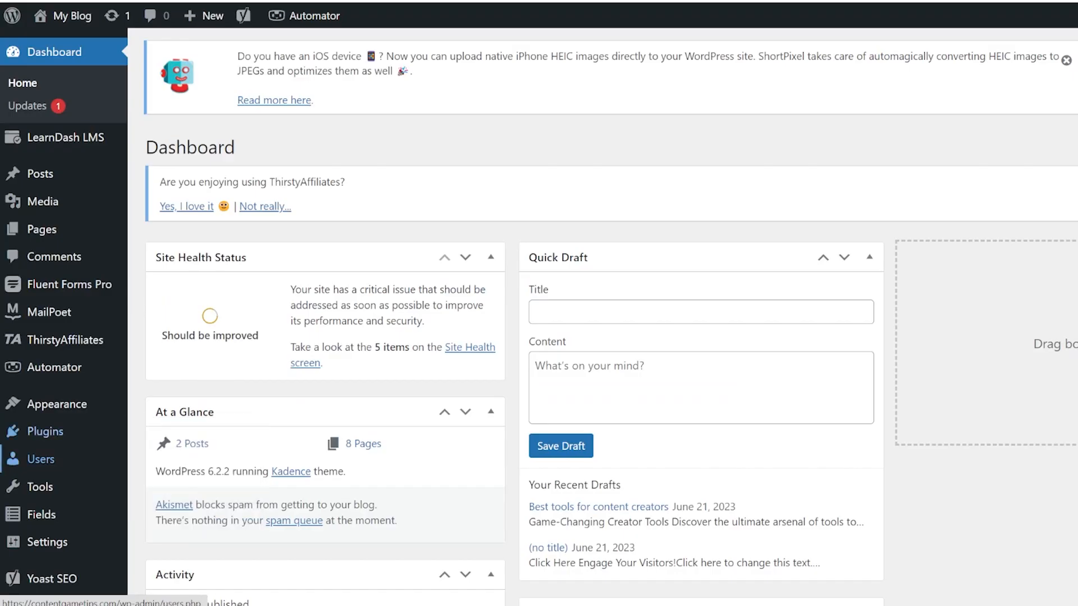
# Step: Switch to the WordPress dashboard, open the form for adding a user, and assign the user the Administrator role
pyautogui.moveTo(41, 459)
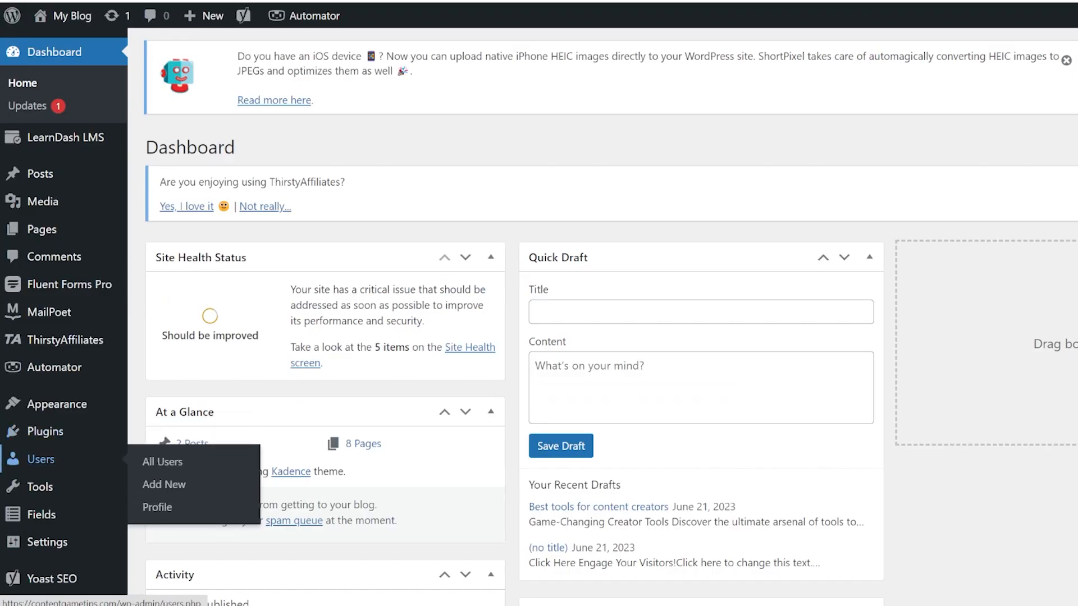
pyautogui.click(163, 484)
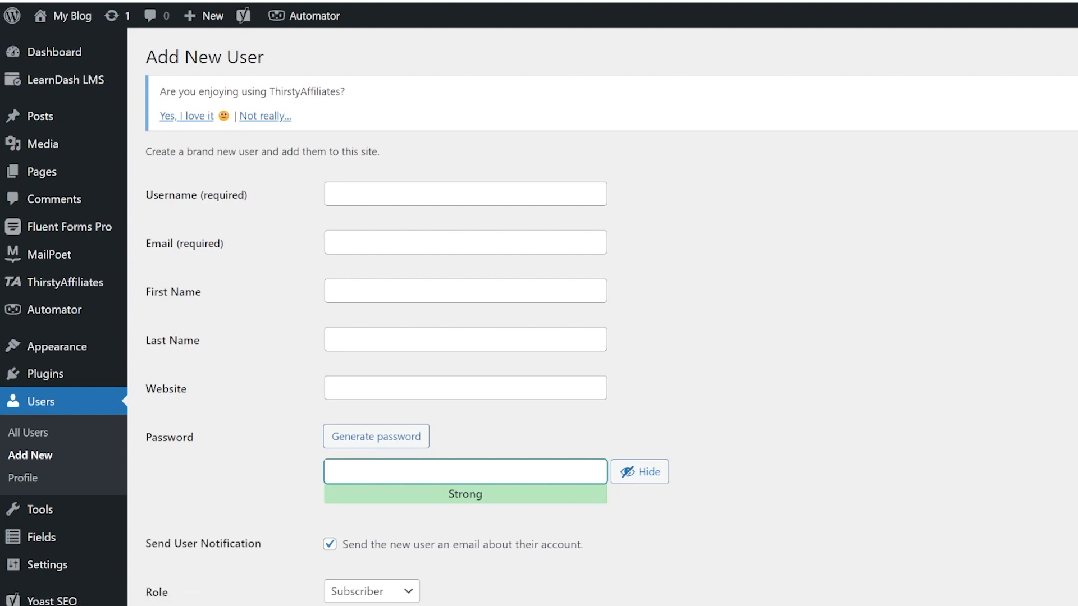
pyautogui.click(465, 194)
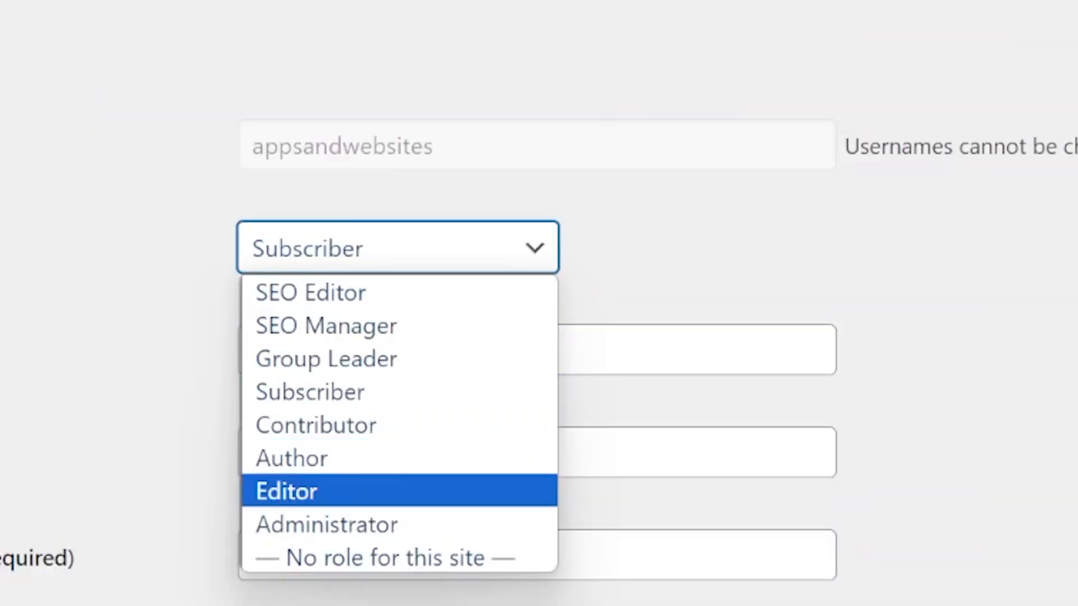
pyautogui.click(360, 524)
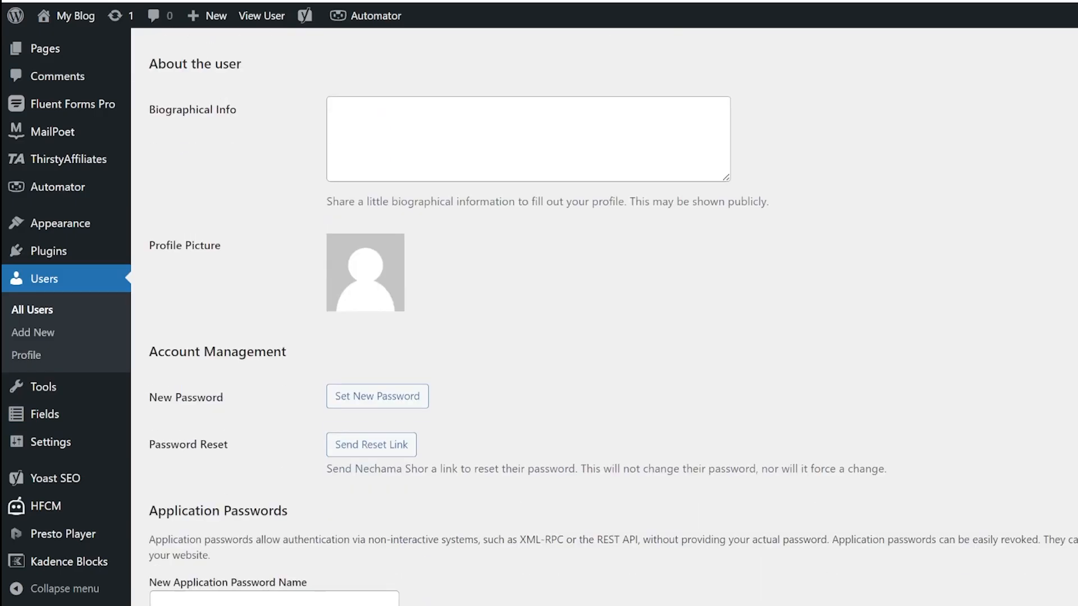
# Step: Add a new application password named Aiwisemind to the WordPress user
pyautogui.scroll(-1, 539, 303)
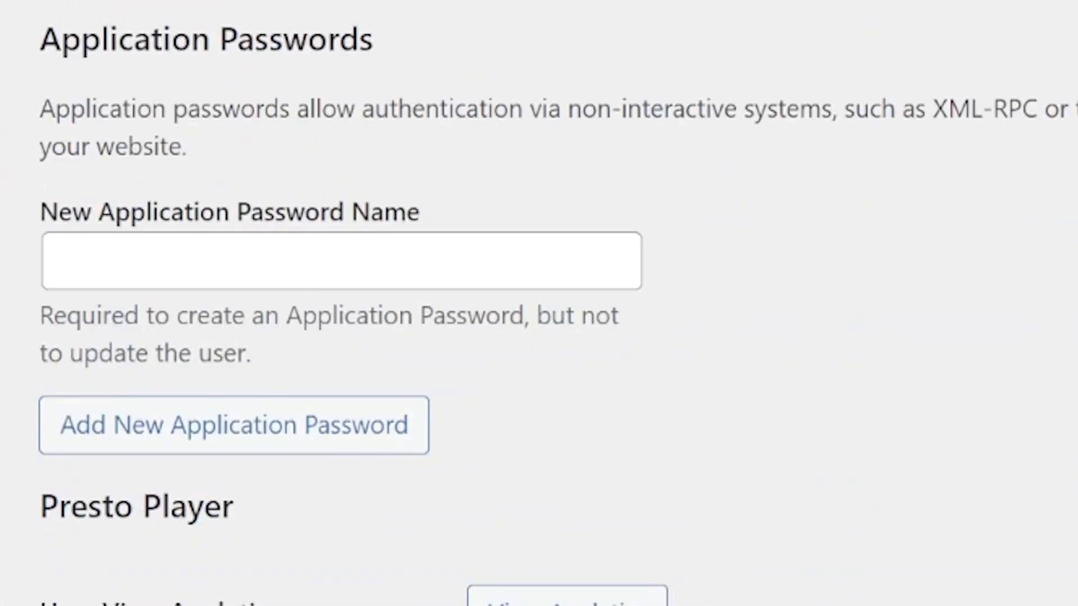
pyautogui.click(341, 261)
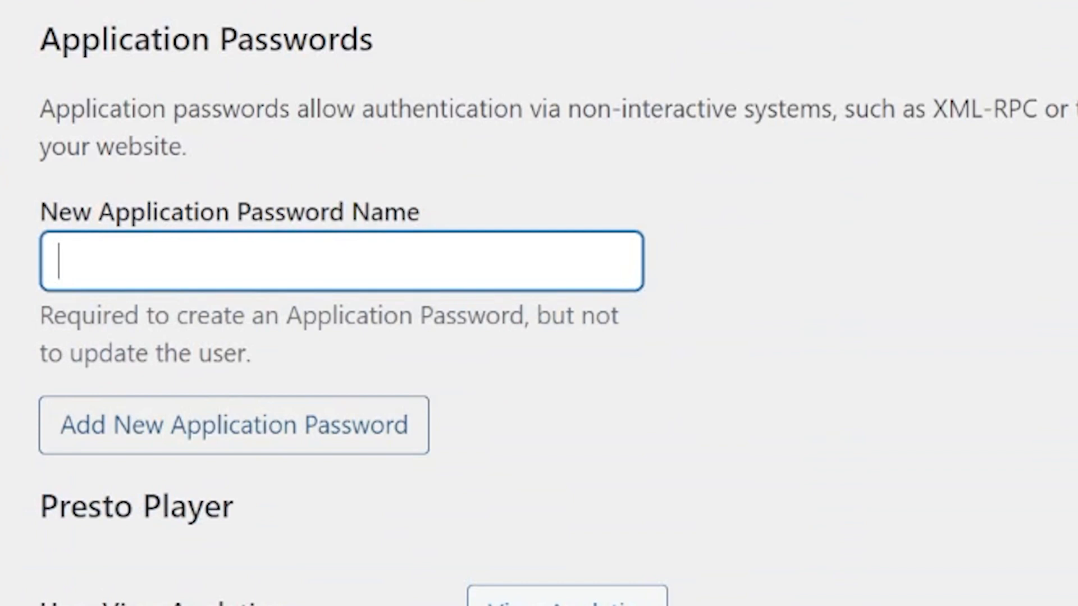
pyautogui.write('A')
pyautogui.write('iwisemind')
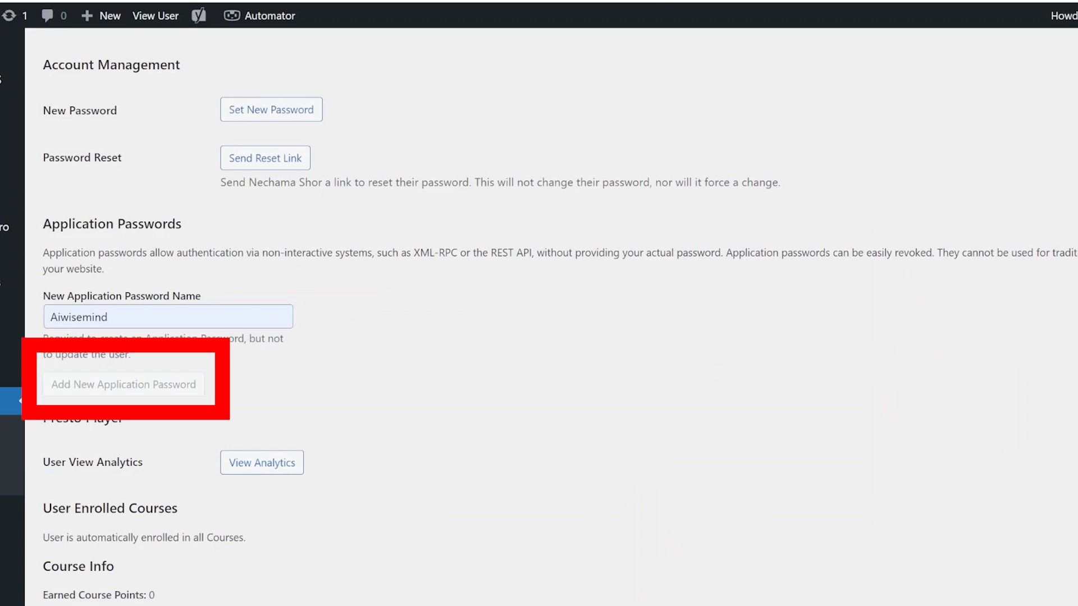
pyautogui.tripleClick(421, 428)
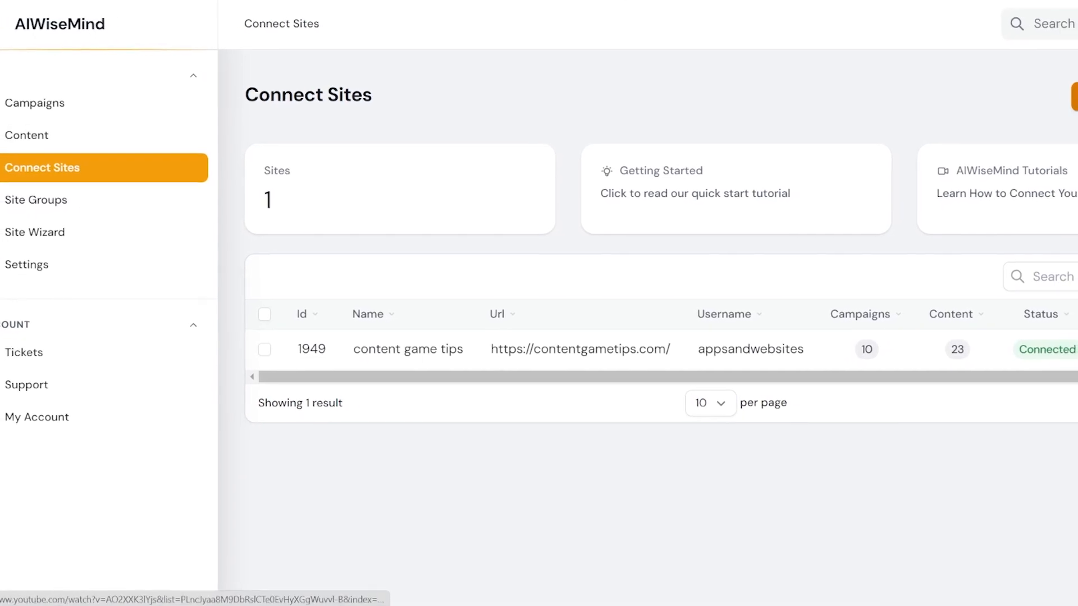
# Step: Switch to AIWiseMind, open the form for connecting a WordPress site, and start adding a new site group
pyautogui.click(1066, 94)
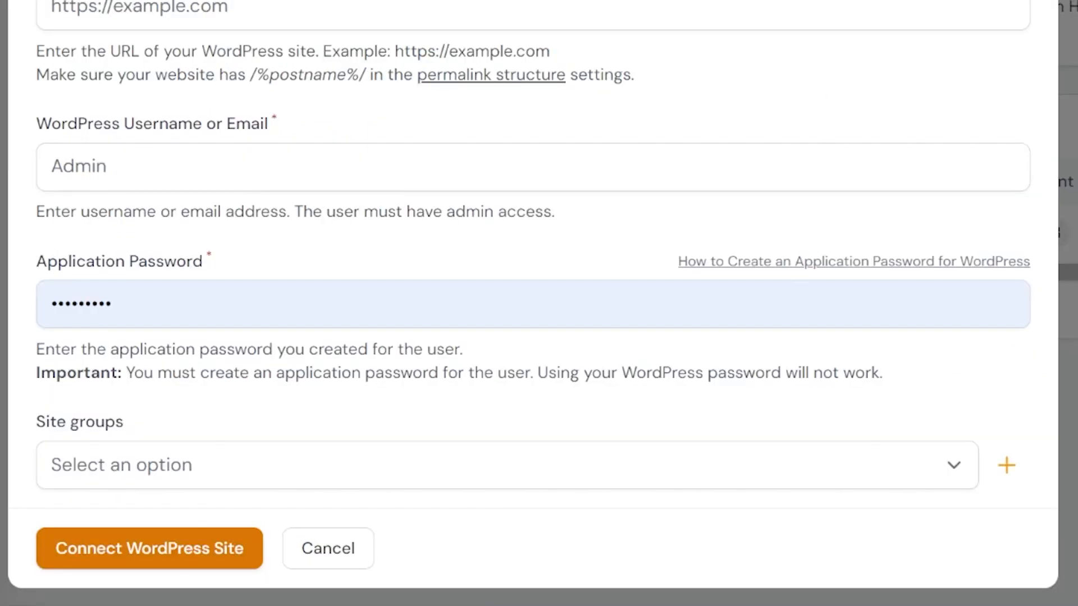
pyautogui.click(505, 465)
pyautogui.click(1006, 464)
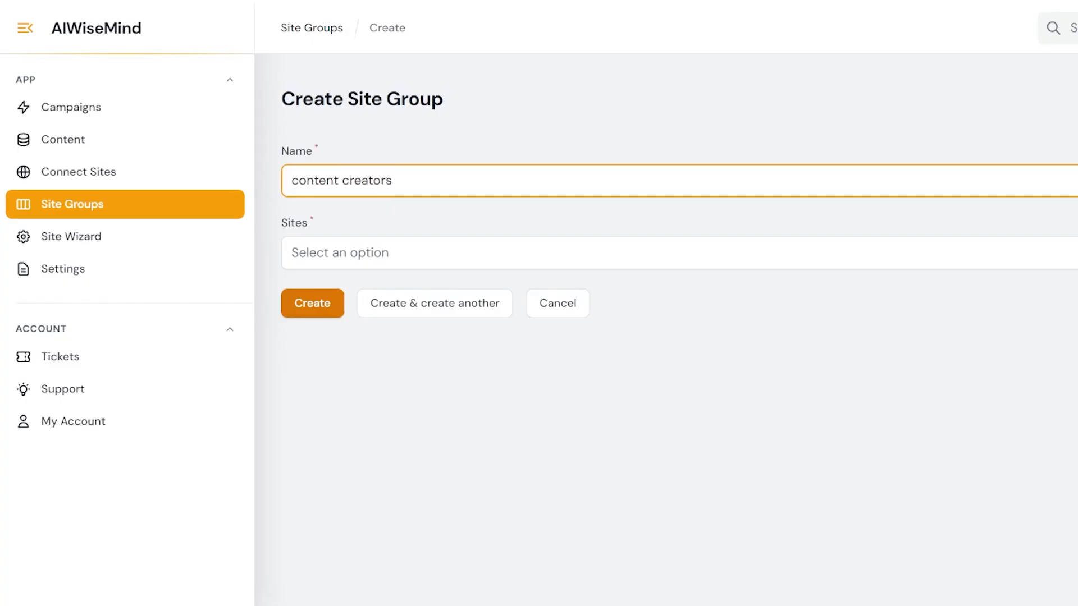
# Step: Add the content game tips site to the new content creators site group
pyautogui.click(679, 253)
pyautogui.click(679, 293)
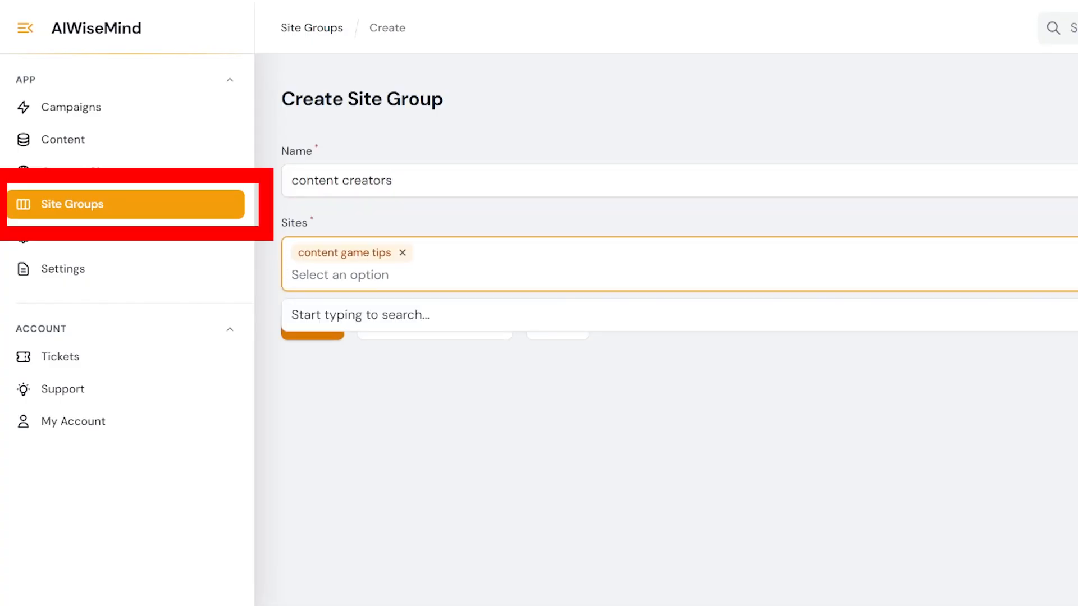
pyautogui.press('Escape')
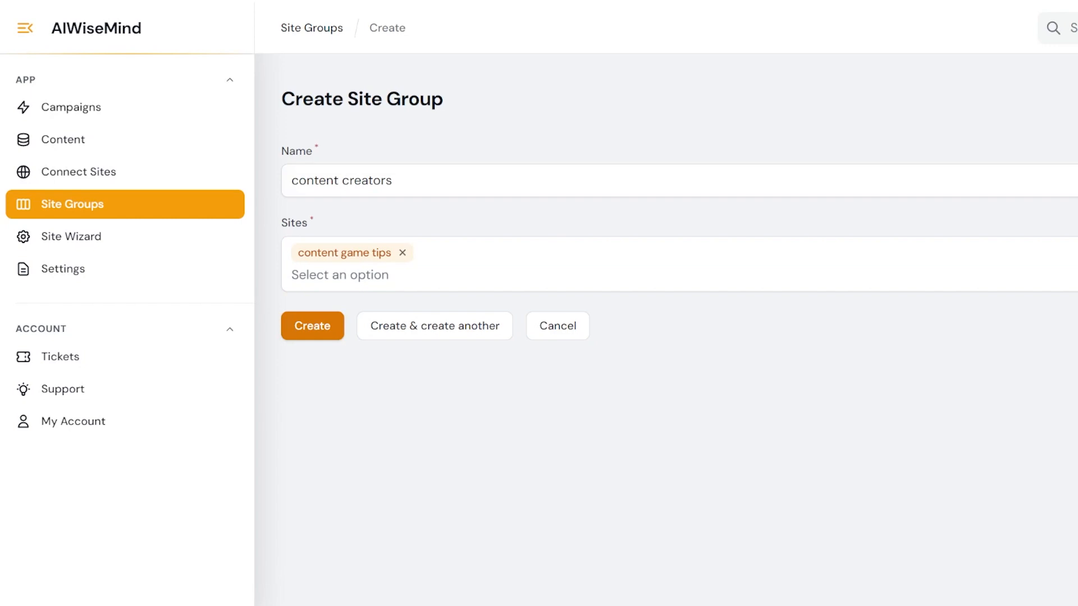
# Step: Create the content creators site group, and switch to the OpenAI website to start signing up from the ChatGPT page
pyautogui.click(313, 326)
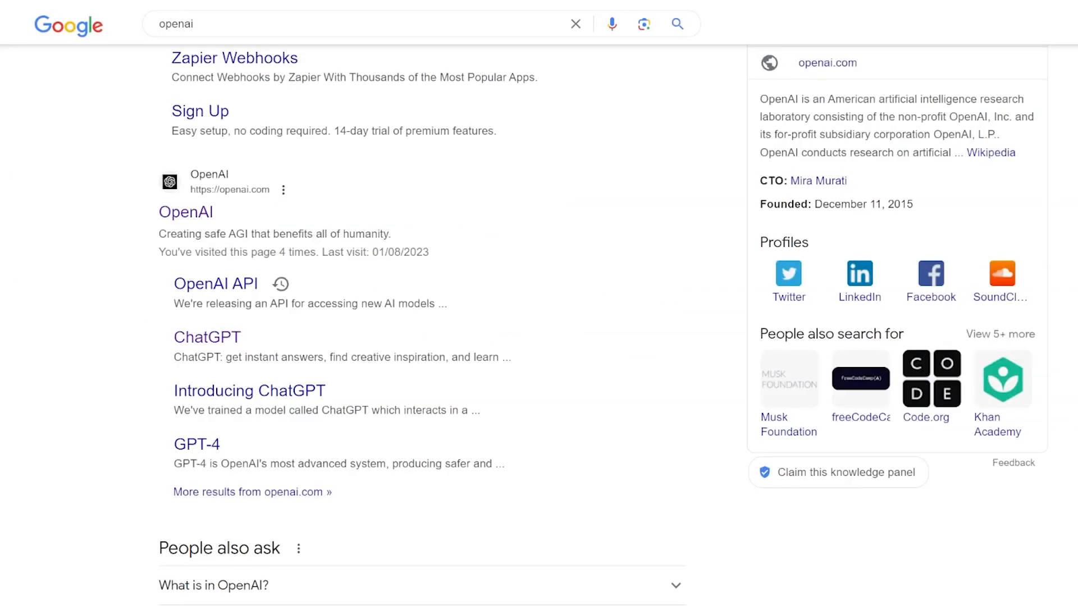
pyautogui.click(186, 212)
pyautogui.moveTo(338, 34)
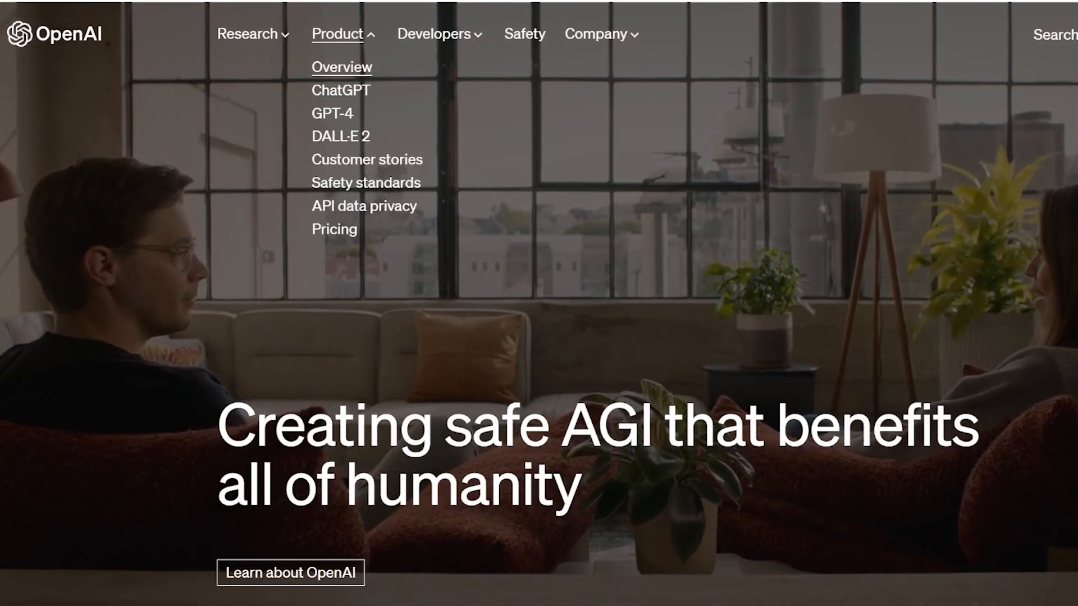
pyautogui.click(341, 91)
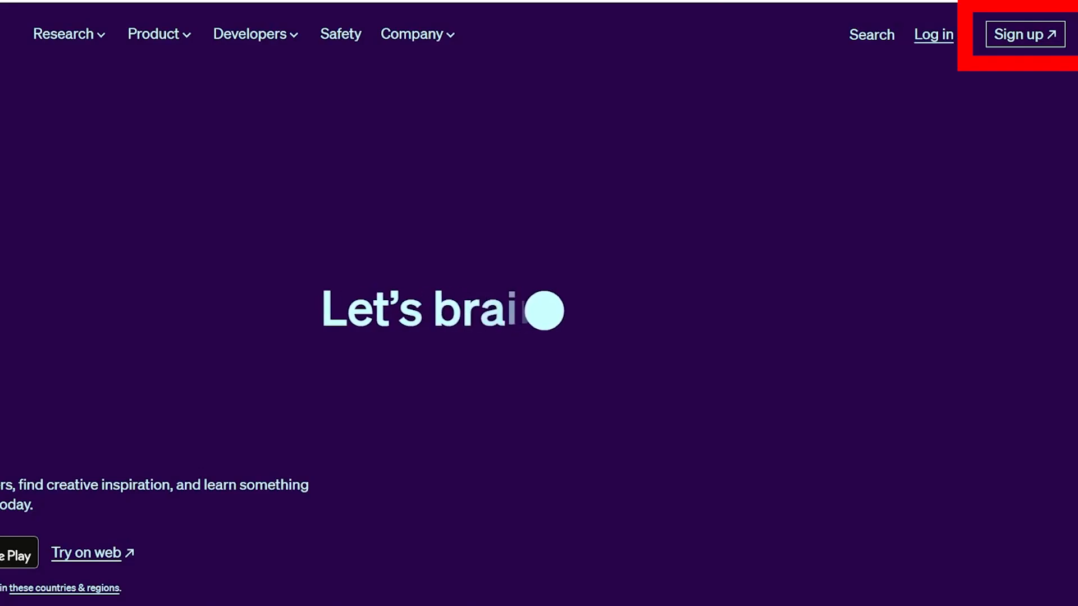
pyautogui.click(1024, 35)
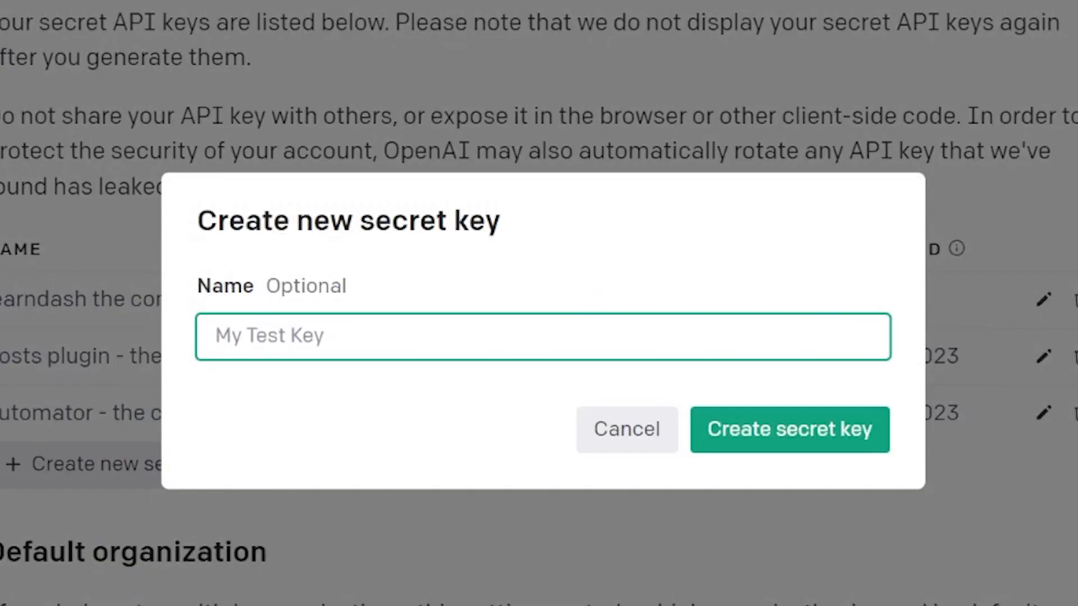
# Step: Create and copy an OpenAI secret key named AI wise mind, and save it as the OpenAI API key in the AIWiseMind settings
pyautogui.write('AI wise')
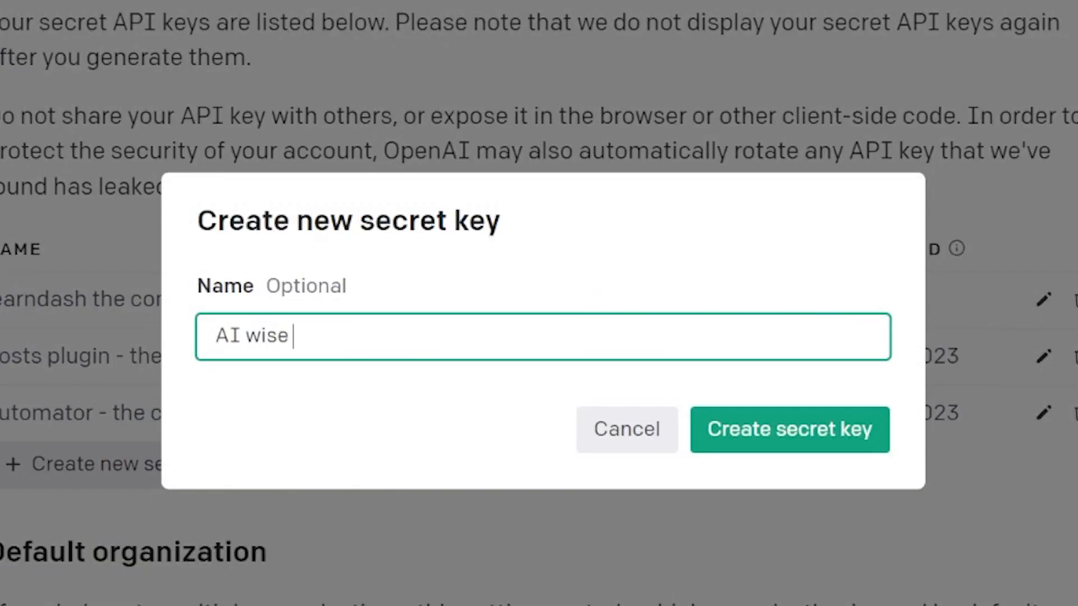
pyautogui.write(' mind')
pyautogui.press('Return')
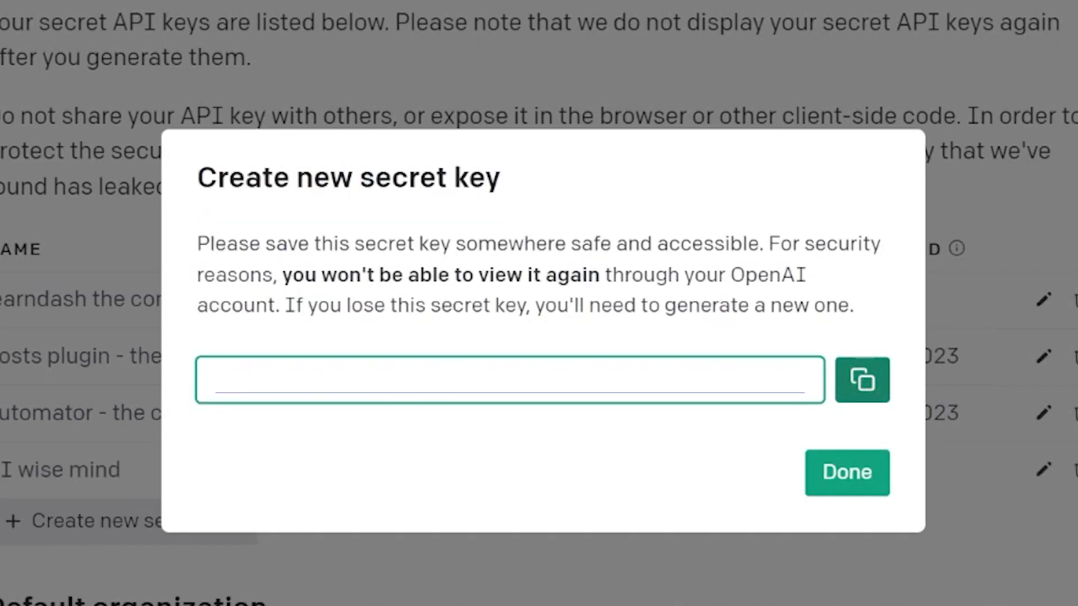
pyautogui.click(862, 380)
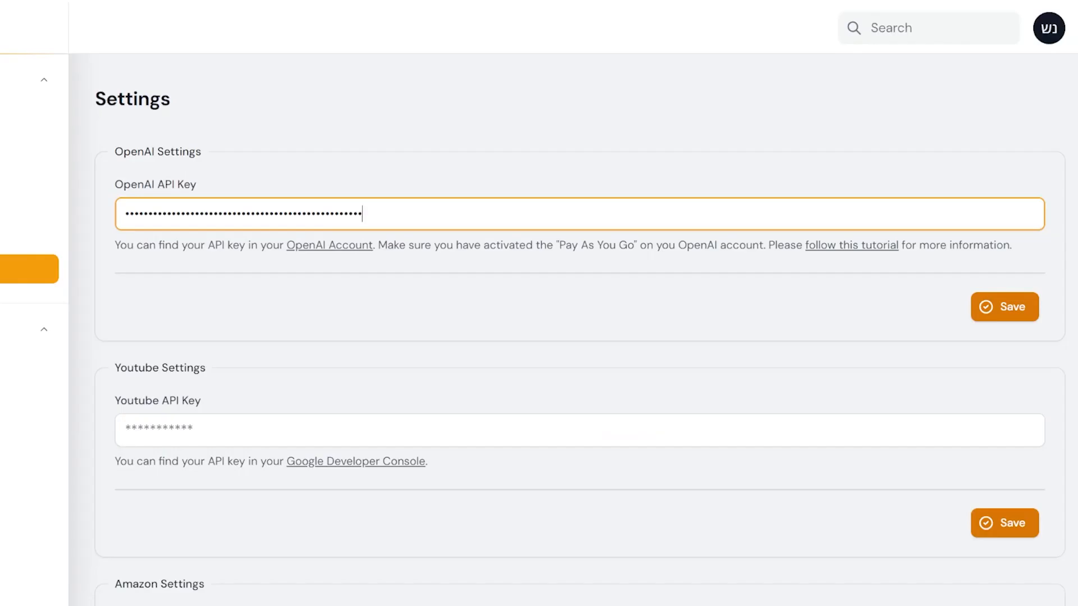
pyautogui.click(1005, 306)
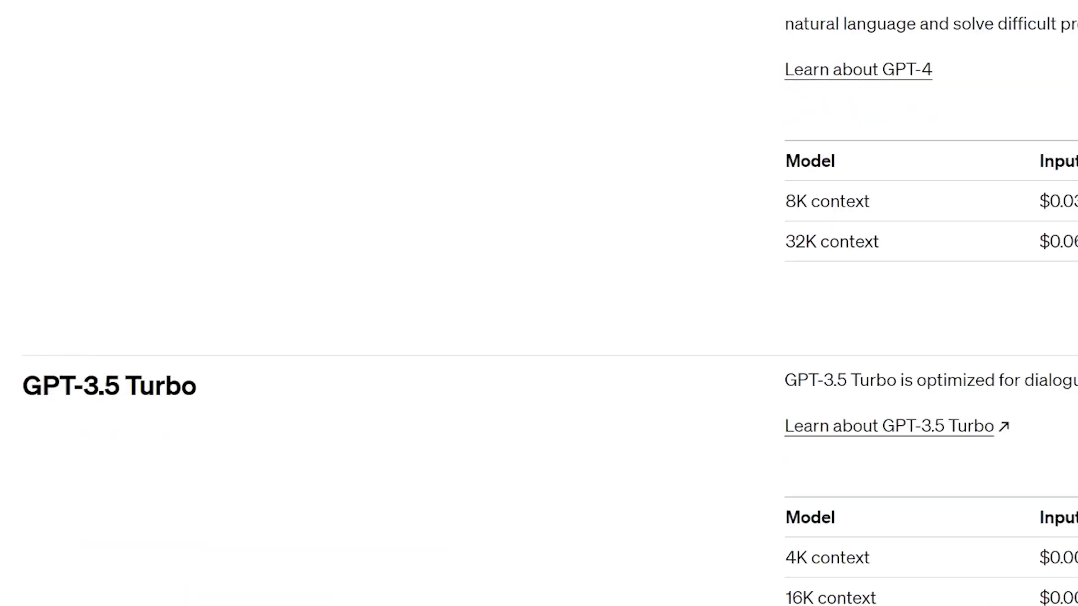
# Step: Set up a paid OpenAI account as an individual after viewing the model pricing, and open the usage limits
pyautogui.scroll(-3, 539, 303)
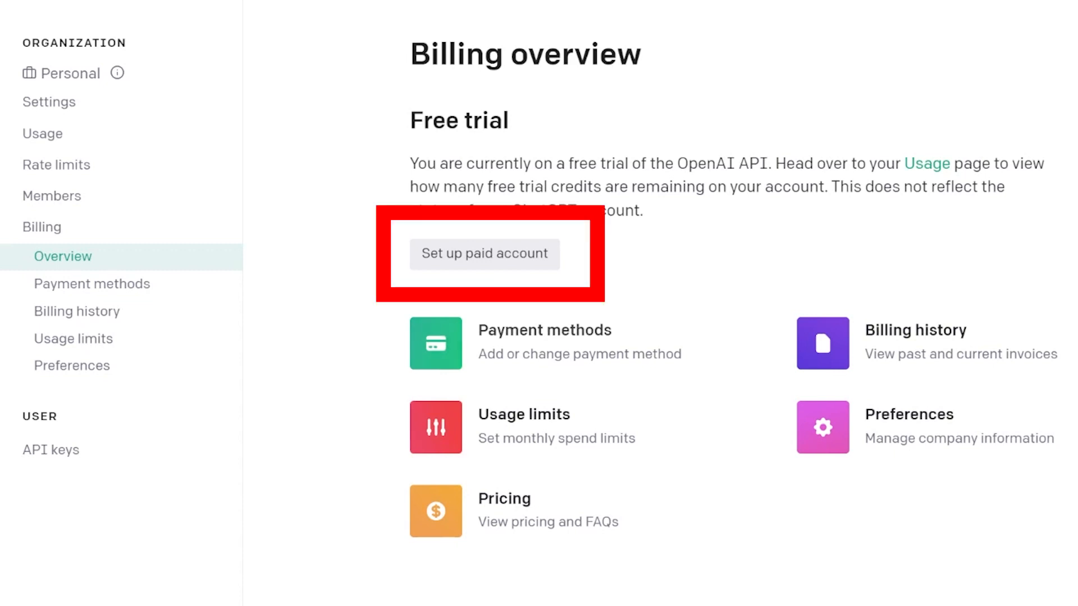
pyautogui.click(484, 254)
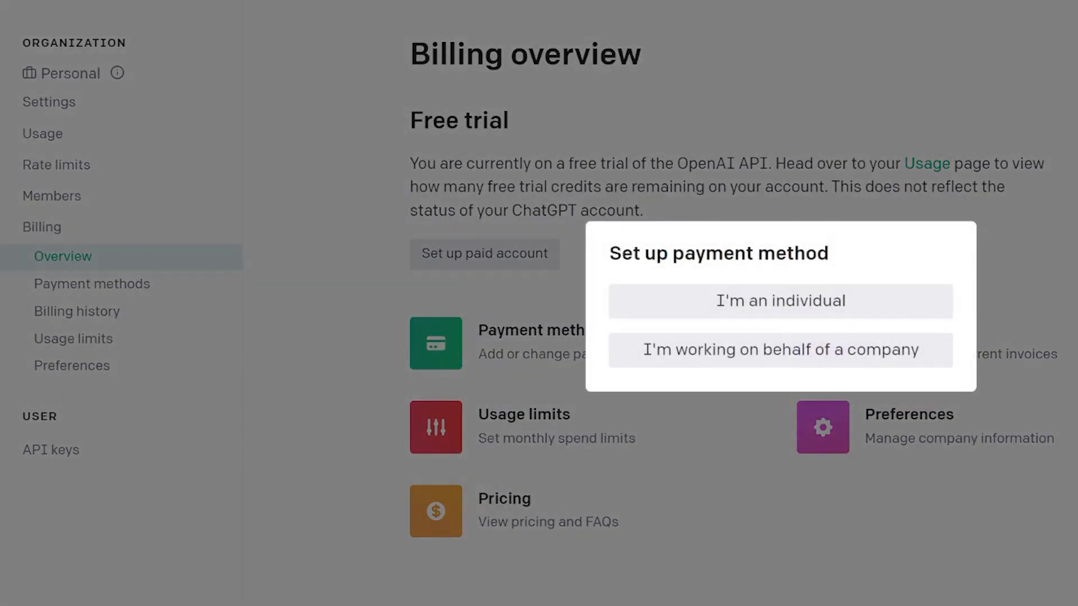
pyautogui.click(780, 301)
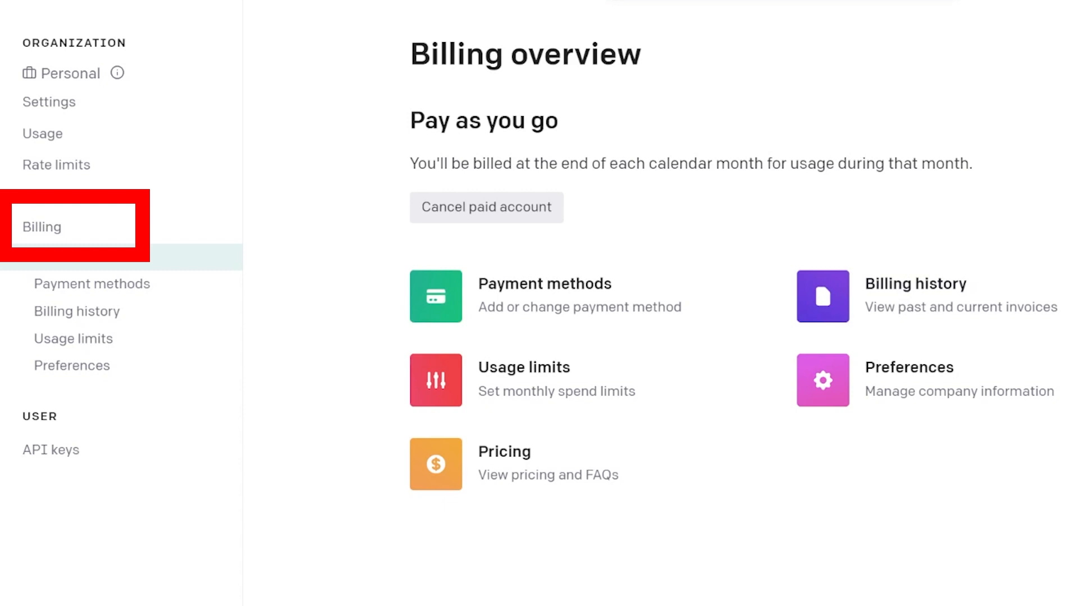
pyautogui.click(73, 339)
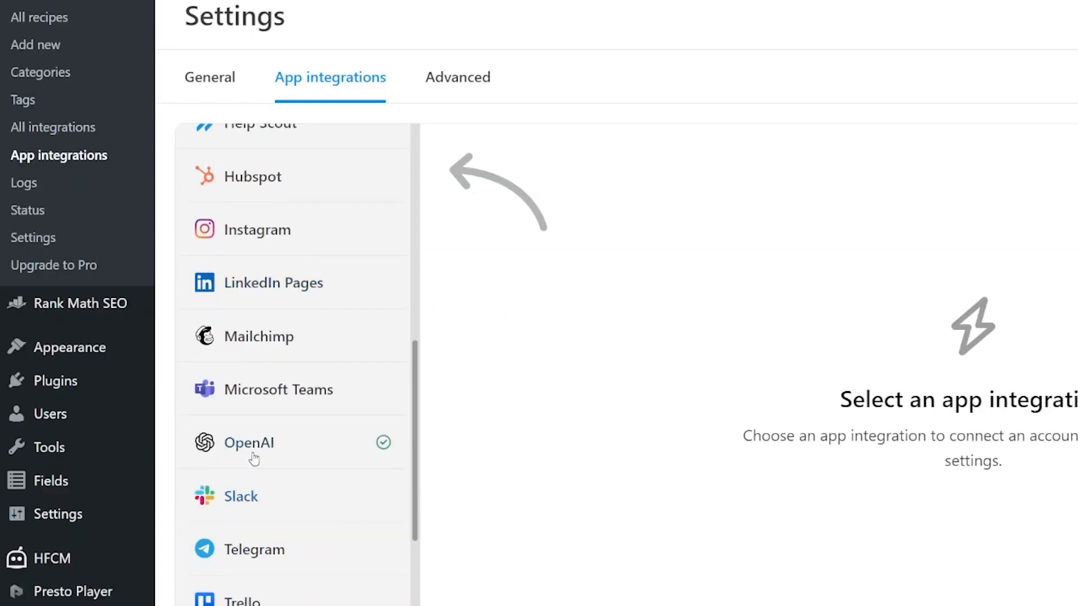
# Step: View the OpenAI app integration and the LearnDash AI integrations in the WordPress settings
pyautogui.click(221, 456)
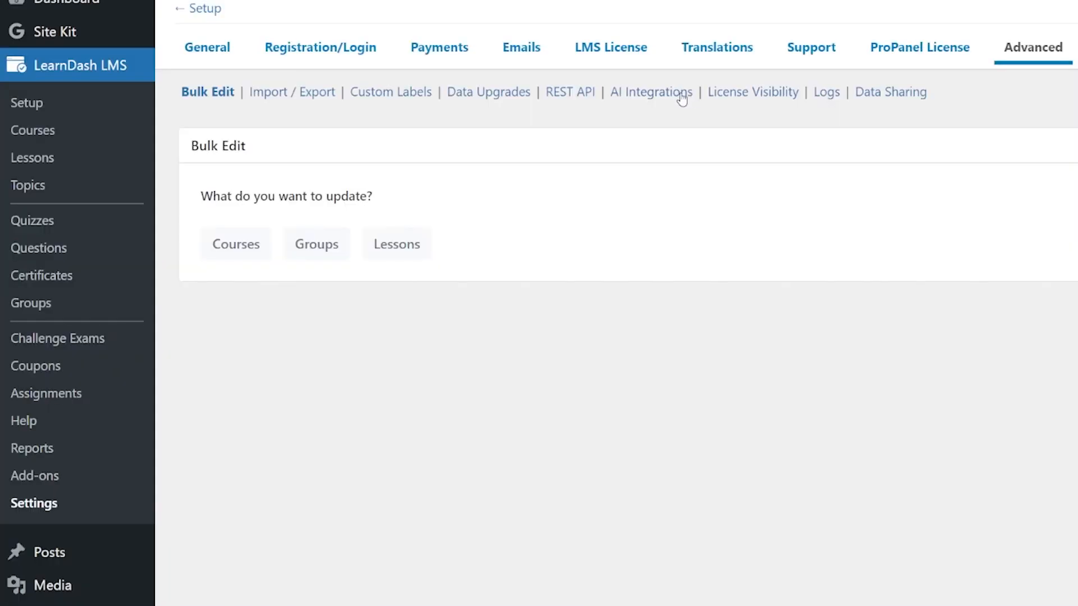
pyautogui.click(645, 98)
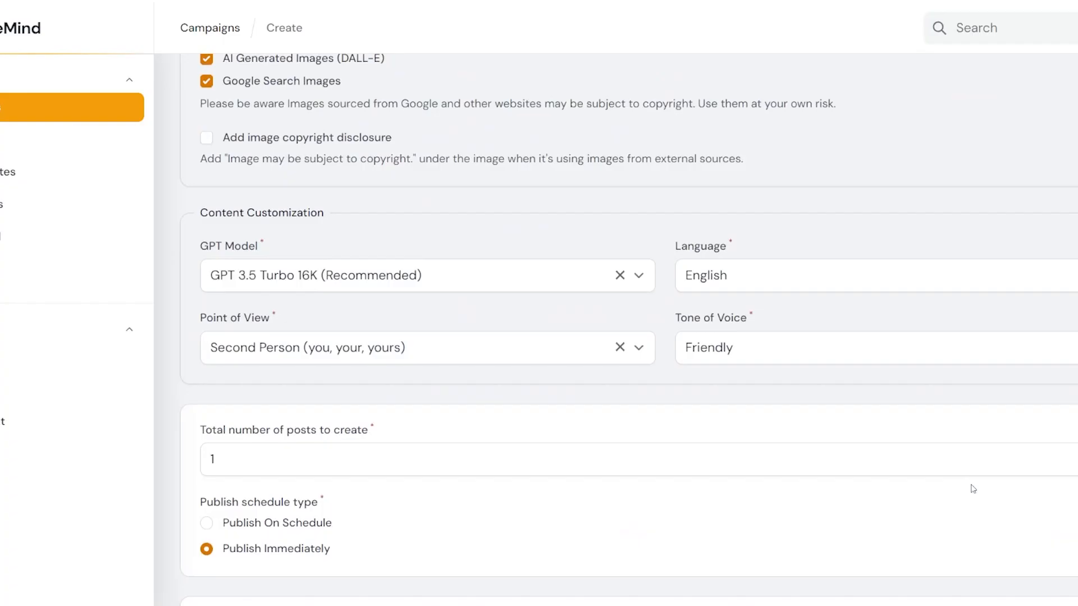
# Step: Review the content customization, publishing and WordPress distribution options in AIWiseMind's campaign creation form
pyautogui.scroll(-5, 972, 488)
pyautogui.scroll(5, 972, 489)
pyautogui.click(393, 281)
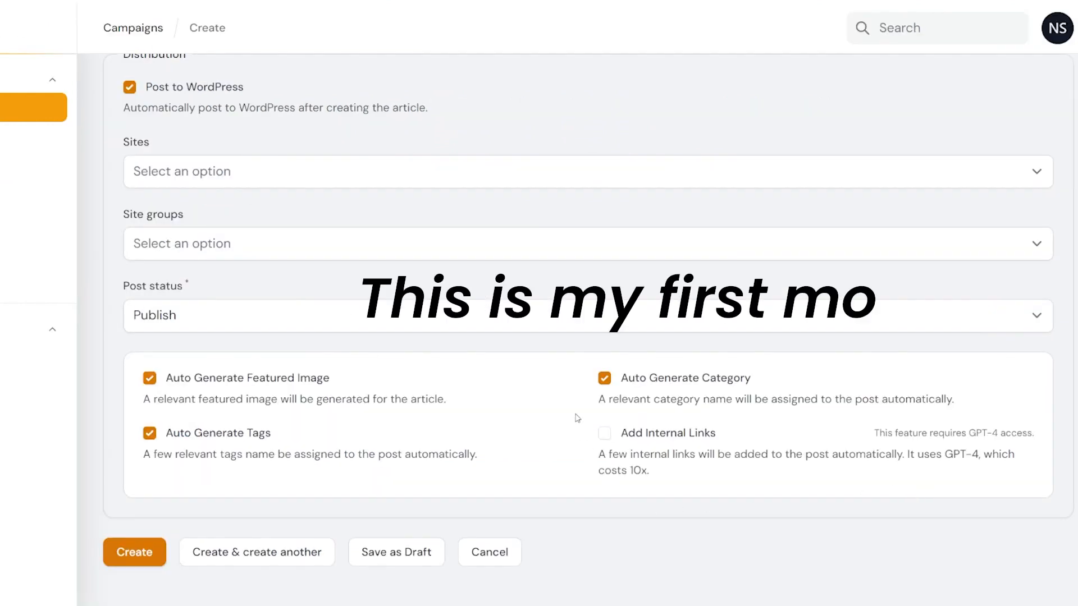
pyautogui.moveTo(577, 416); pyautogui.dragTo(776, 494)
pyautogui.click(888, 487)
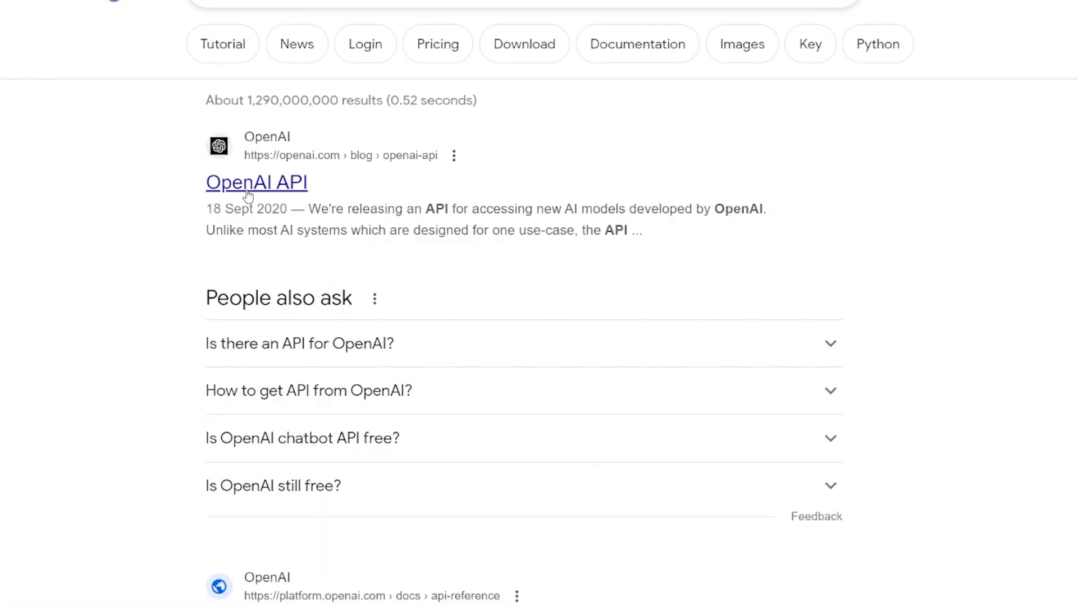
# Step: Open the OpenAI API platform and check the daily usage and the total usage for the month
pyautogui.click(247, 192)
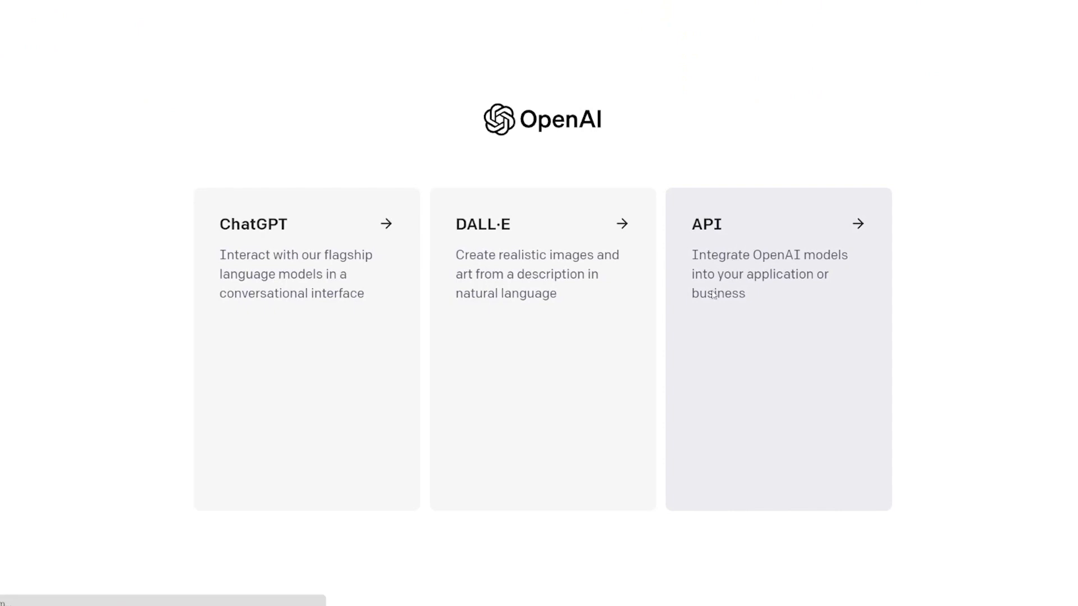
pyautogui.click(723, 318)
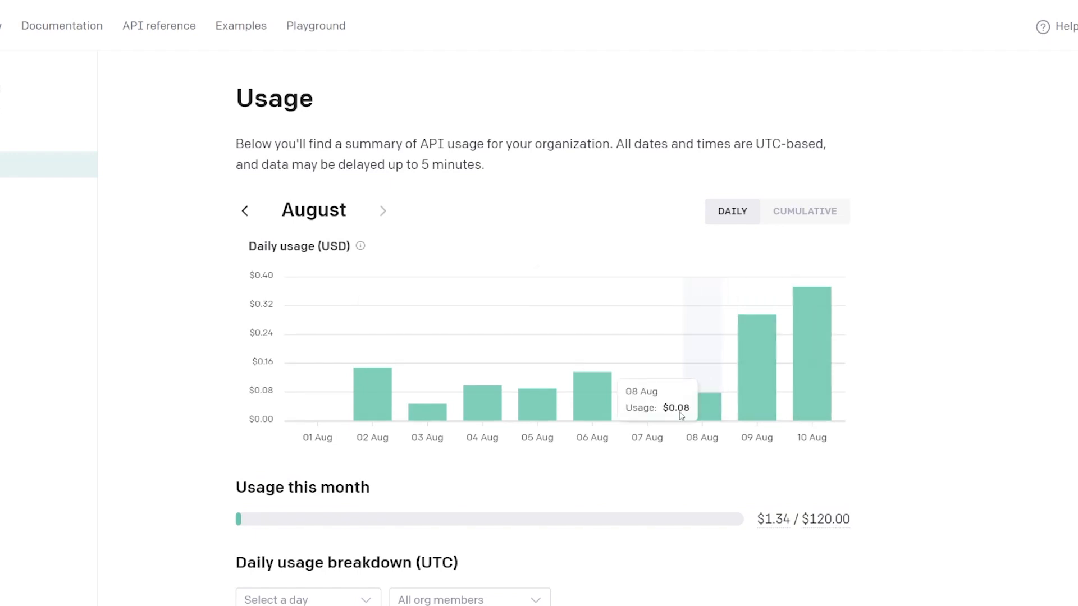
pyautogui.scroll(-2, 561, 397)
pyautogui.doubleClick(777, 396)
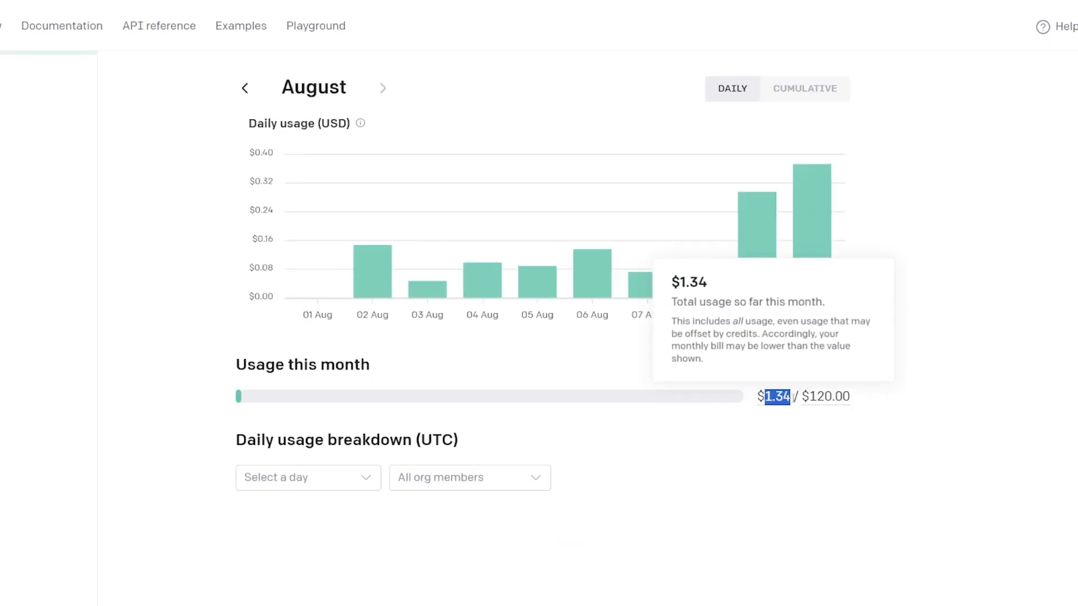
pyautogui.moveTo(773, 391)
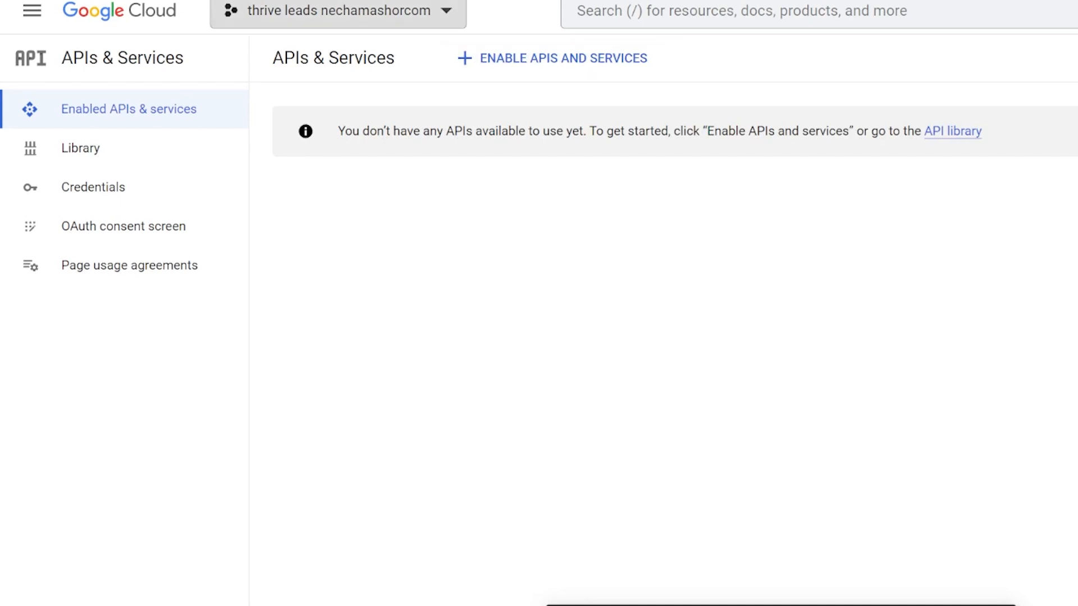
# Step: Create a Google Cloud project named AI wise mind with no organization, and dismiss the pinned products tip
pyautogui.click(338, 11)
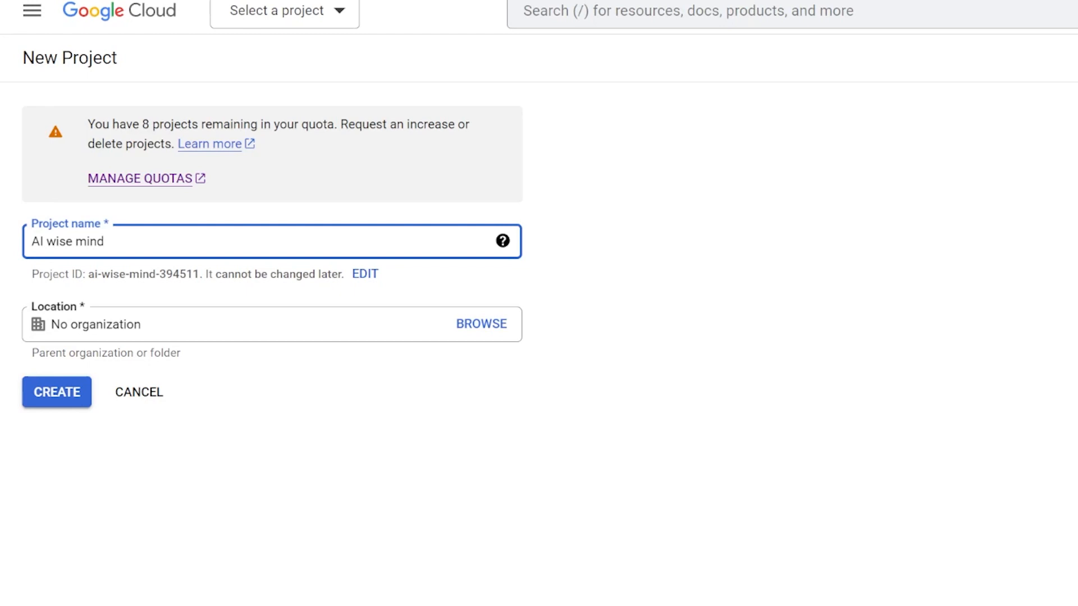
pyautogui.click(57, 391)
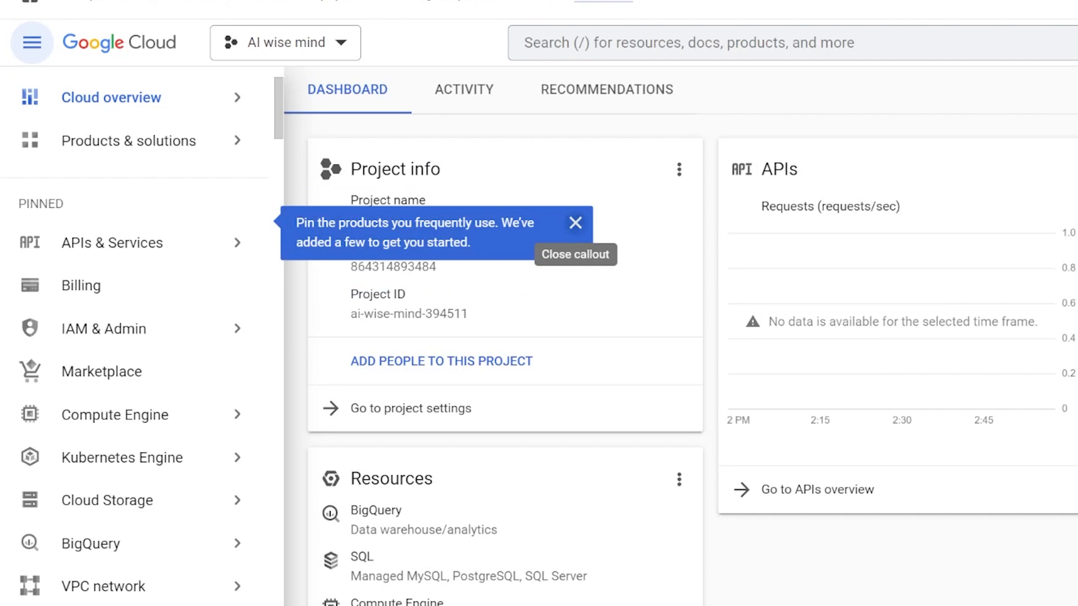
pyautogui.click(575, 223)
# Step: Open the API library of the AI wise mind project and look through the available APIs
pyautogui.moveTo(213, 242)
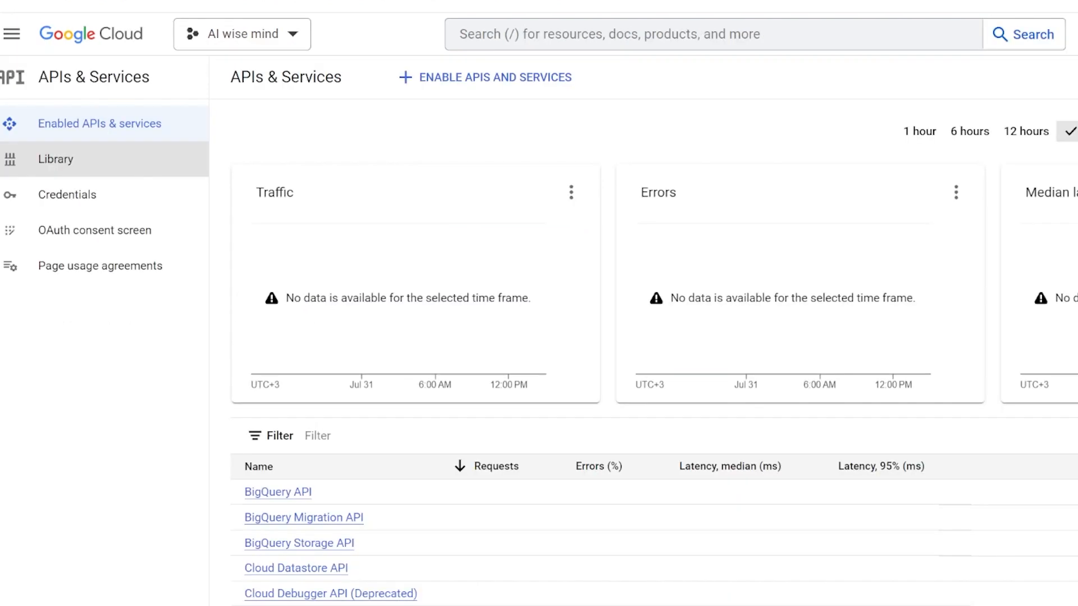
pyautogui.click(73, 156)
pyautogui.scroll(-20, 539, 331)
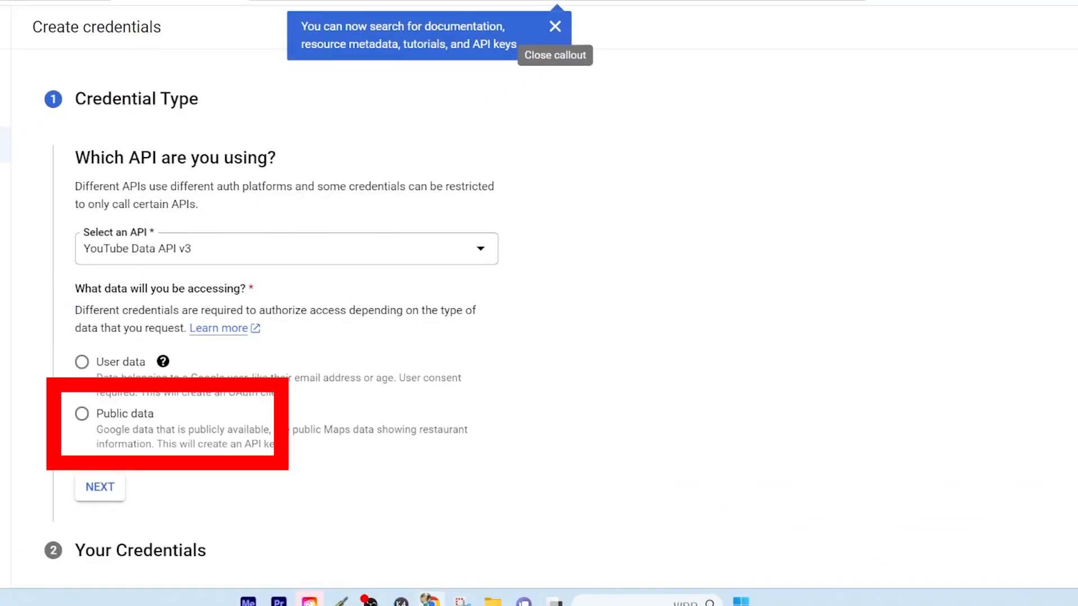
# Step: Create credentials for YouTube Data API v3 with access to public data
pyautogui.click(82, 414)
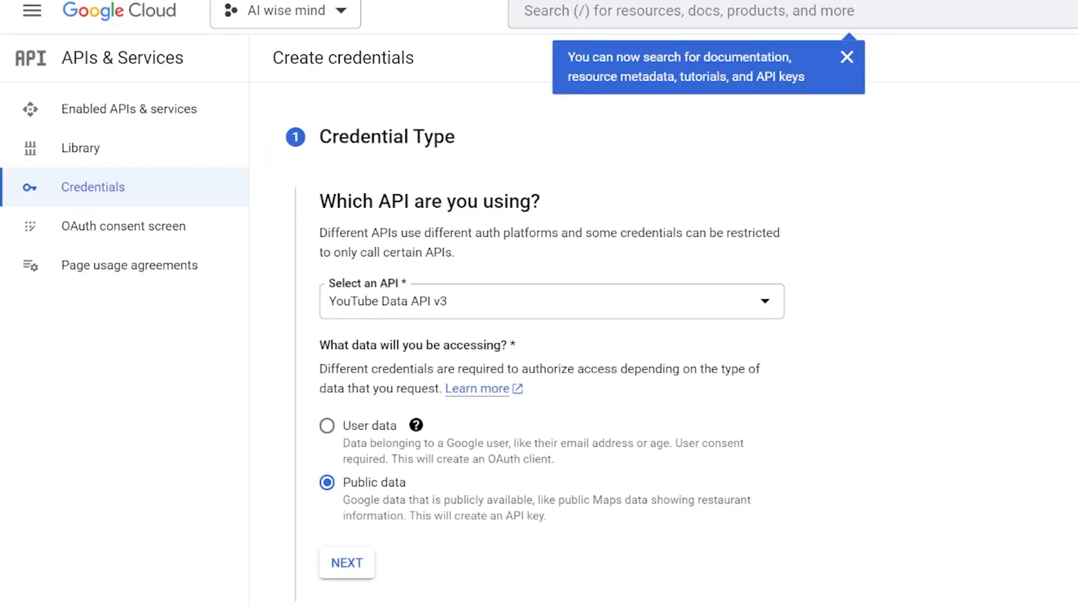
pyautogui.click(346, 563)
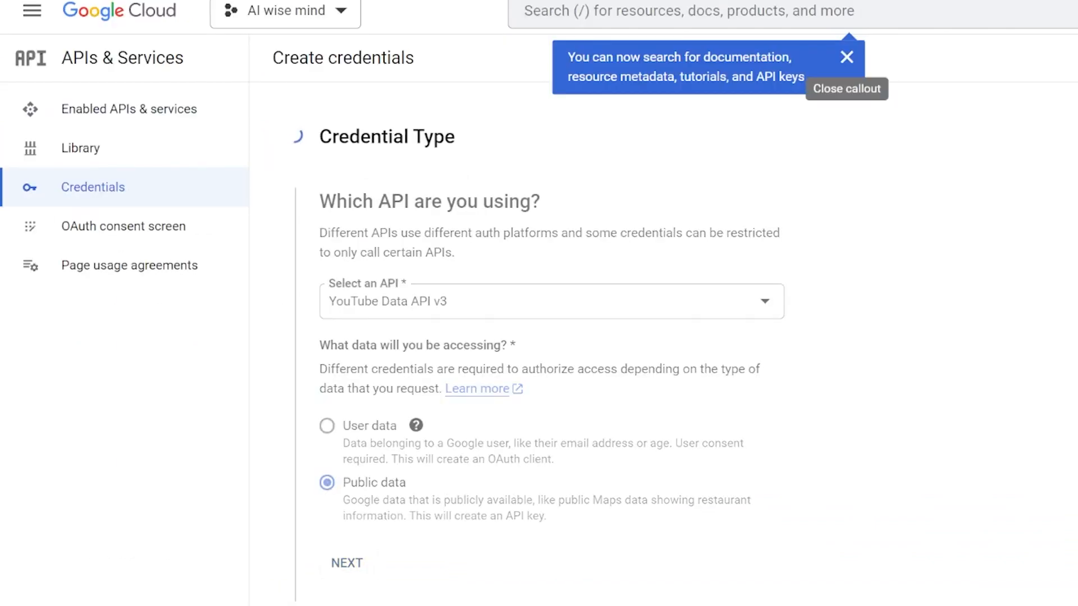
pyautogui.click(764, 474)
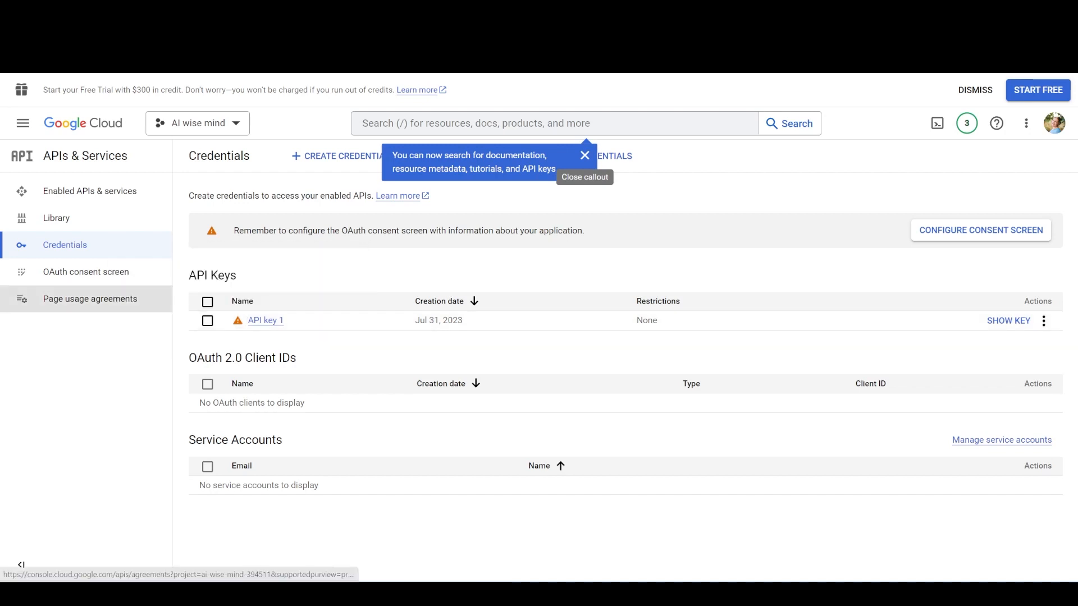
# Step: Open API key 1 for editing and save it with no application restriction and no API restriction
pyautogui.click(237, 321)
pyautogui.click(144, 291)
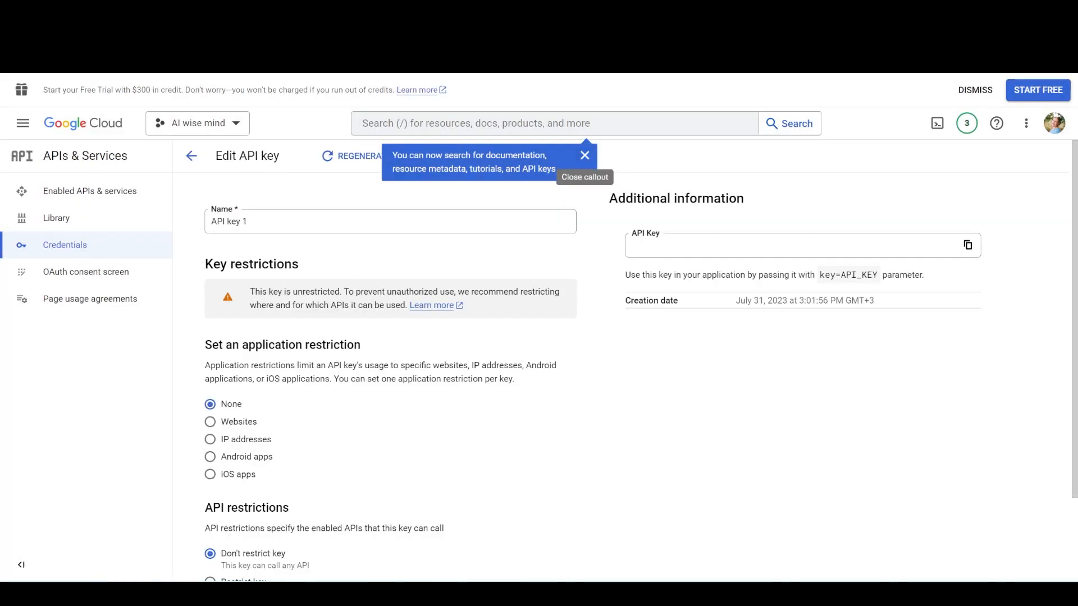
pyautogui.scroll(-2, 393, 392)
pyautogui.click(221, 537)
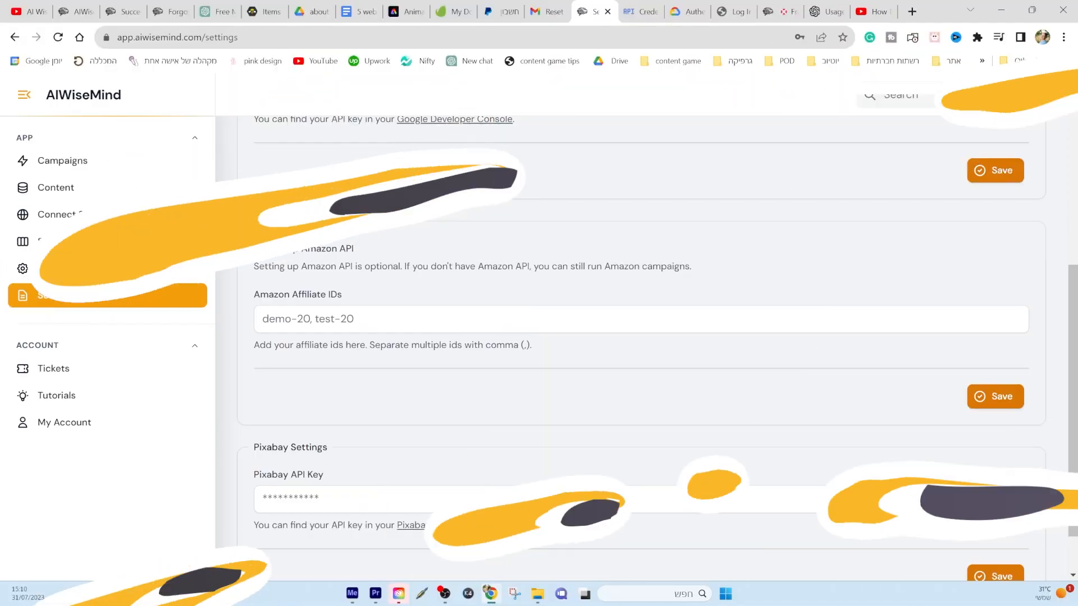
# Step: Look at the Pixabay API key setting in AIWiseMind, and browse the royalty-free images on the Pixabay website
pyautogui.scroll(-1, 661, 343)
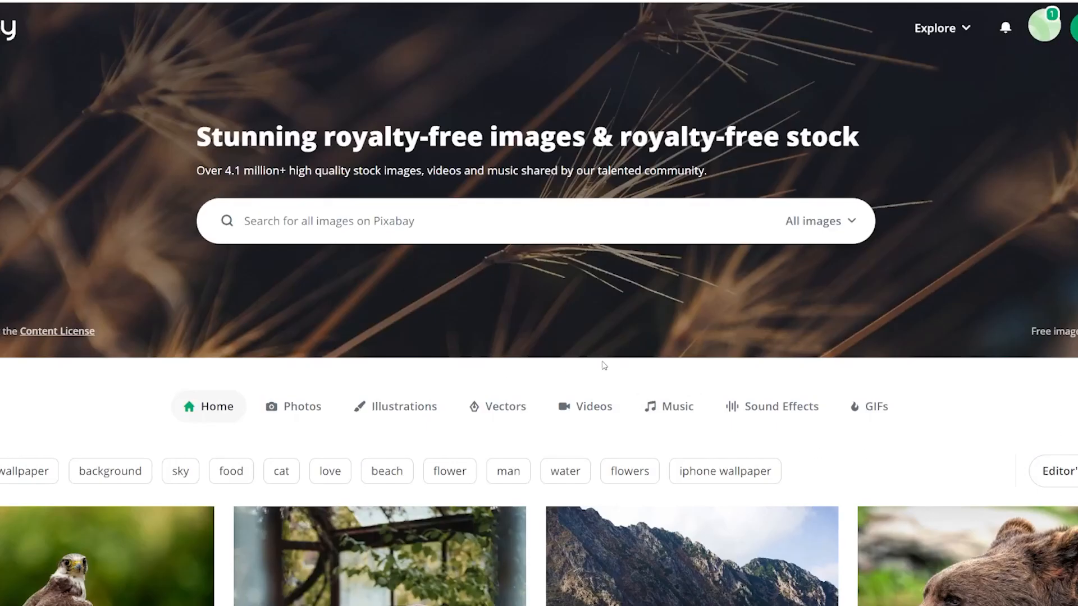
pyautogui.moveTo(197, 138); pyautogui.dragTo(862, 145)
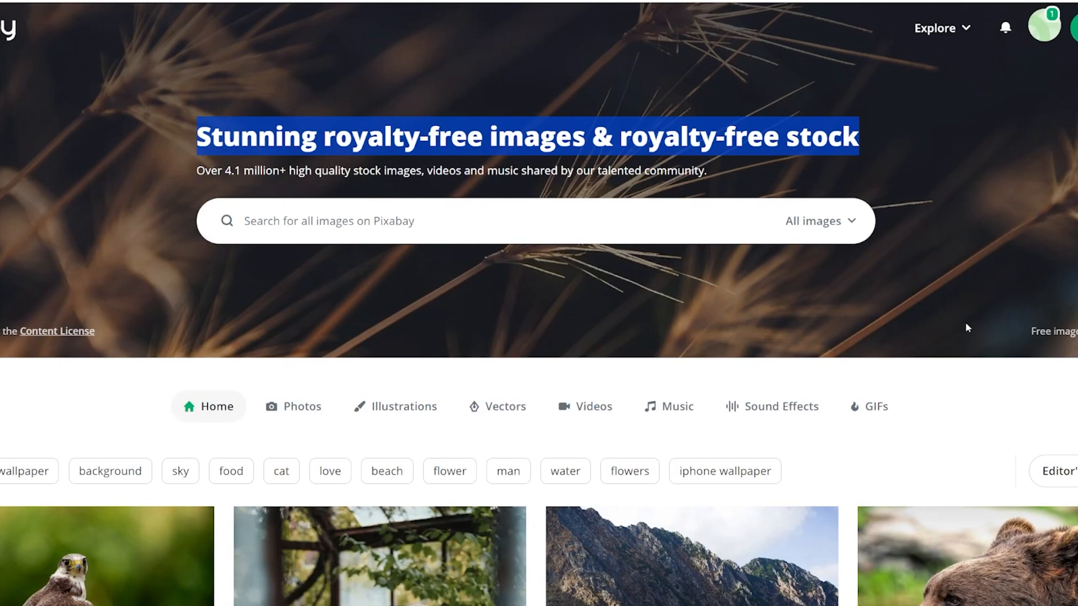
pyautogui.click(843, 374)
pyautogui.scroll(-10, 823, 360)
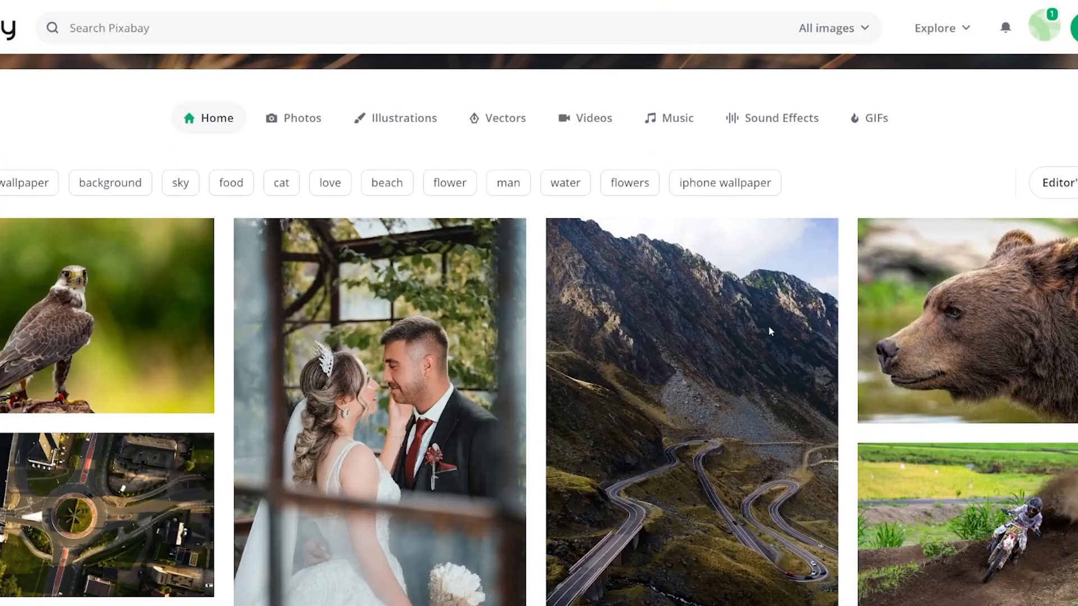
pyautogui.scroll(-10, 769, 331)
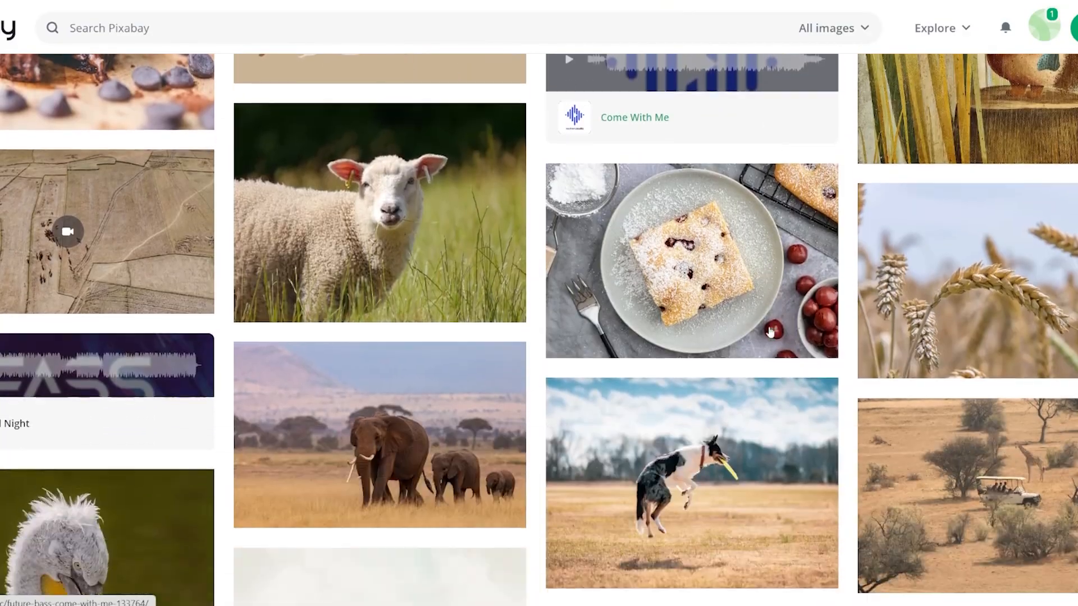
pyautogui.scroll(-10, 770, 332)
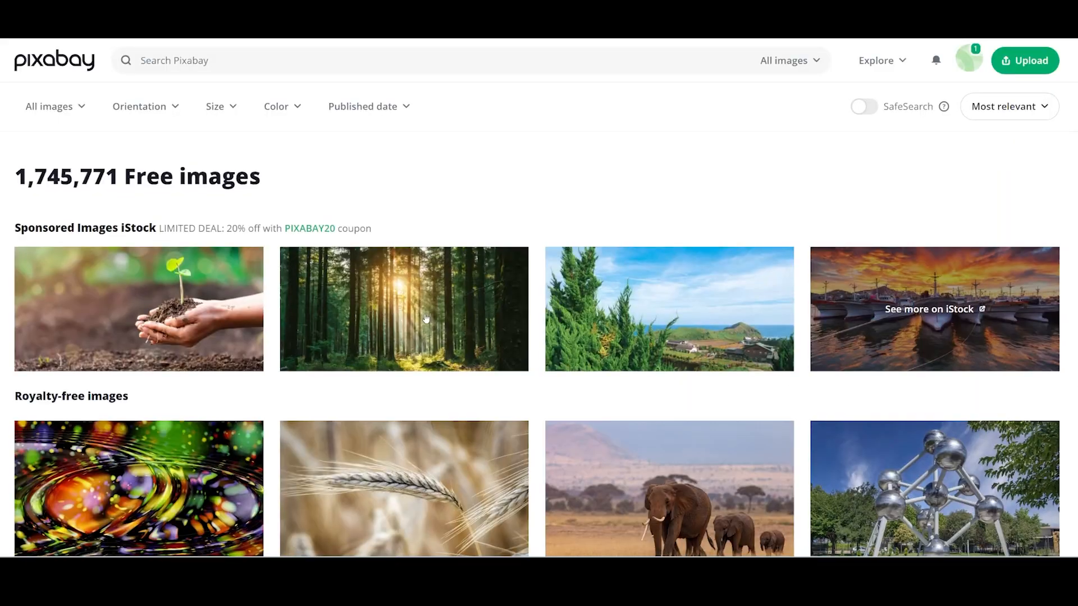
pyautogui.scroll(-20, 426, 318)
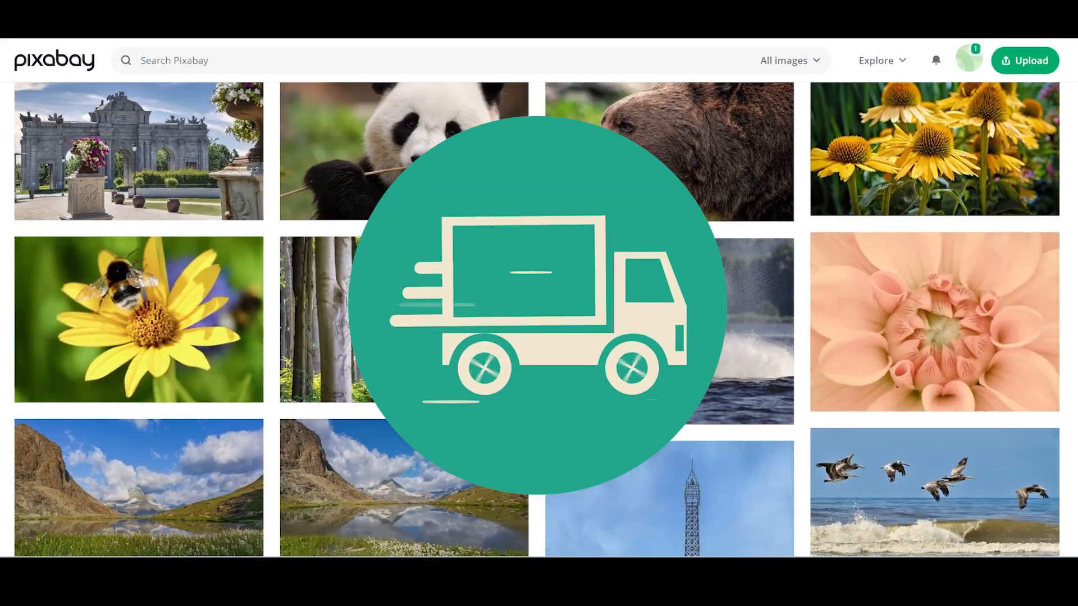
# Step: Find the required key parameter in the Pixabay API documentation and log in to Pixabay with a Google account
pyautogui.scroll(-18, 421, 317)
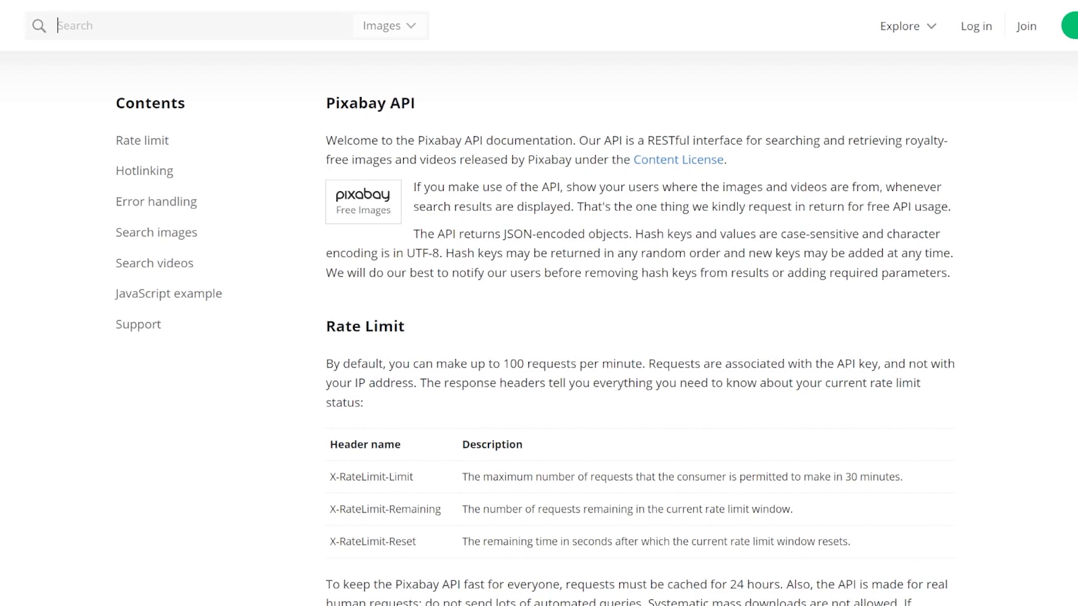
pyautogui.scroll(-8, 539, 303)
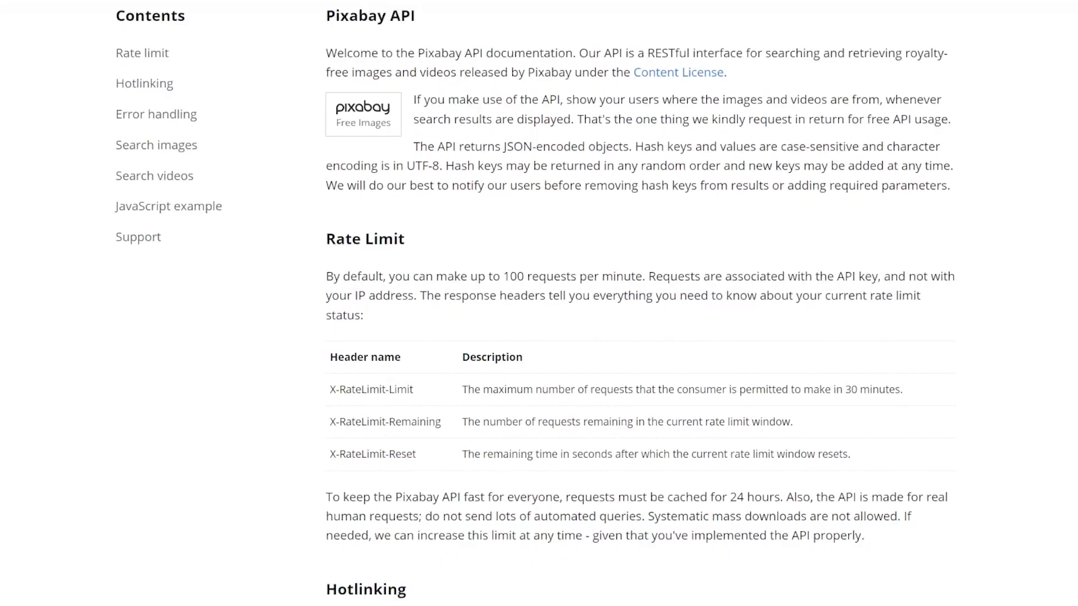
pyautogui.scroll(-5, 539, 303)
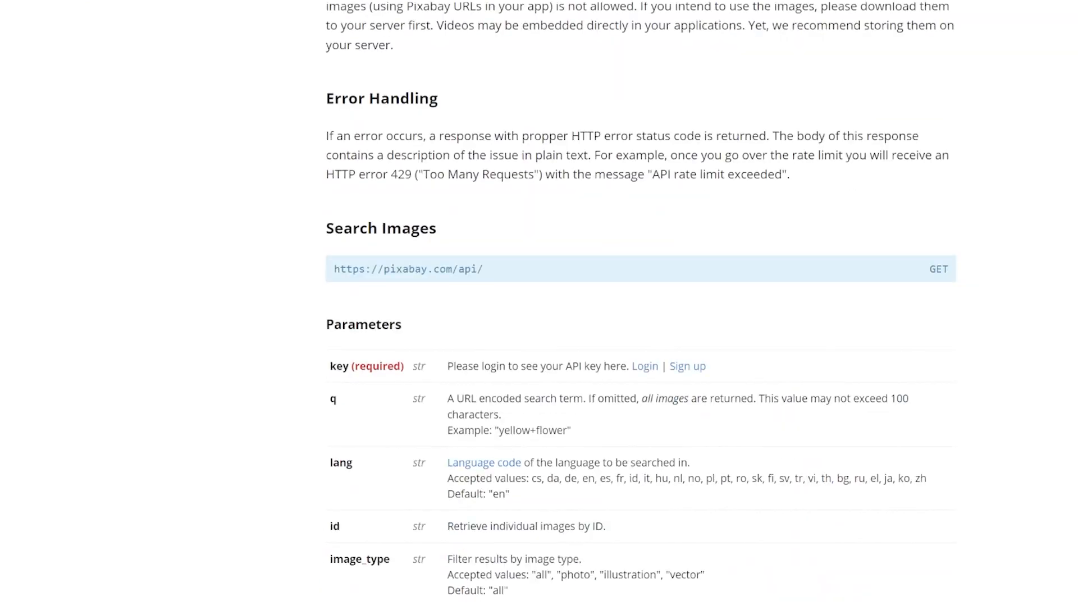
pyautogui.scroll(-2, 539, 303)
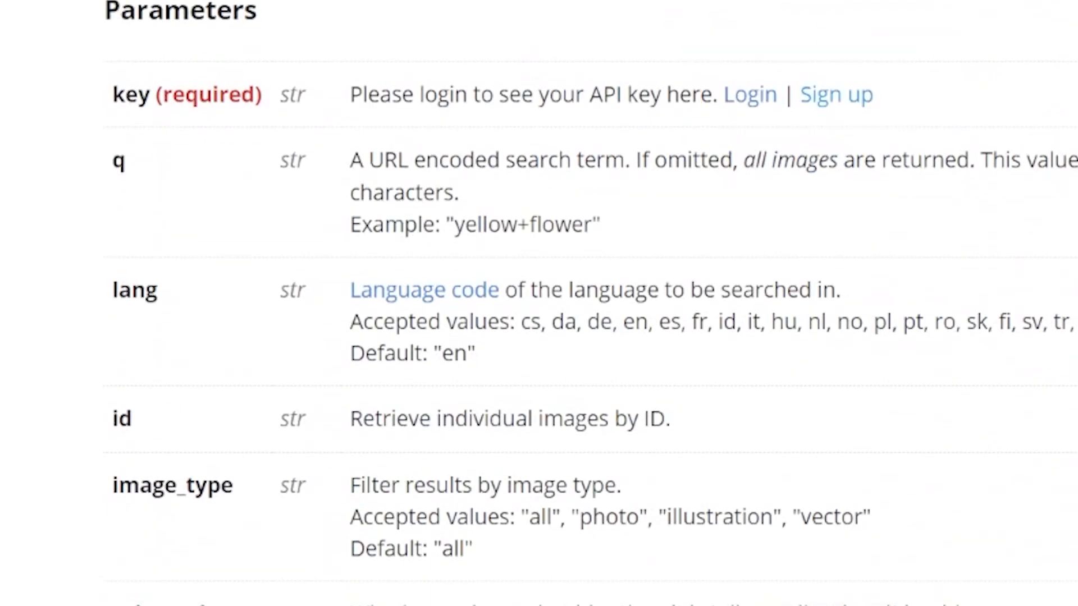
pyautogui.click(750, 94)
pyautogui.click(470, 231)
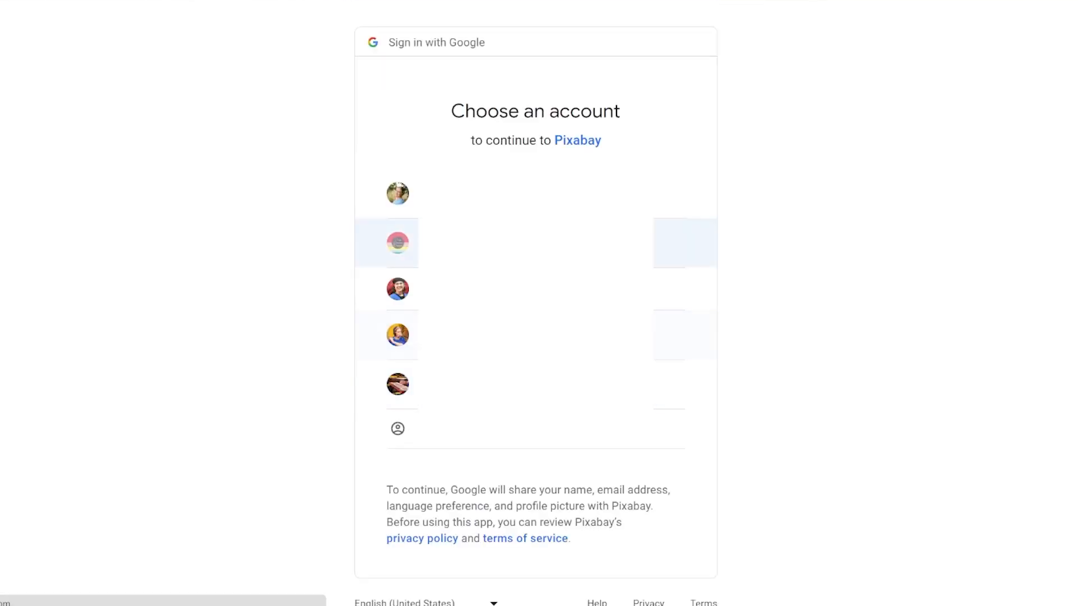
pyautogui.click(535, 335)
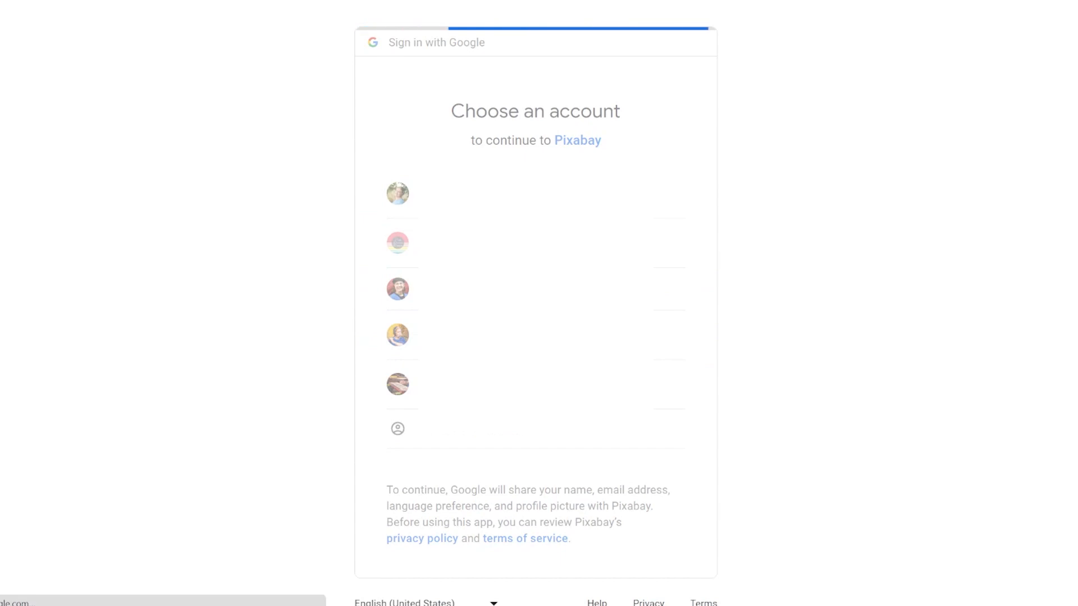
# Step: Copy the Pixabay API key from the documentation's search parameters and paste it into the Pixabay API Key setting in AIWiseMind
pyautogui.scroll(-12, 640, 337)
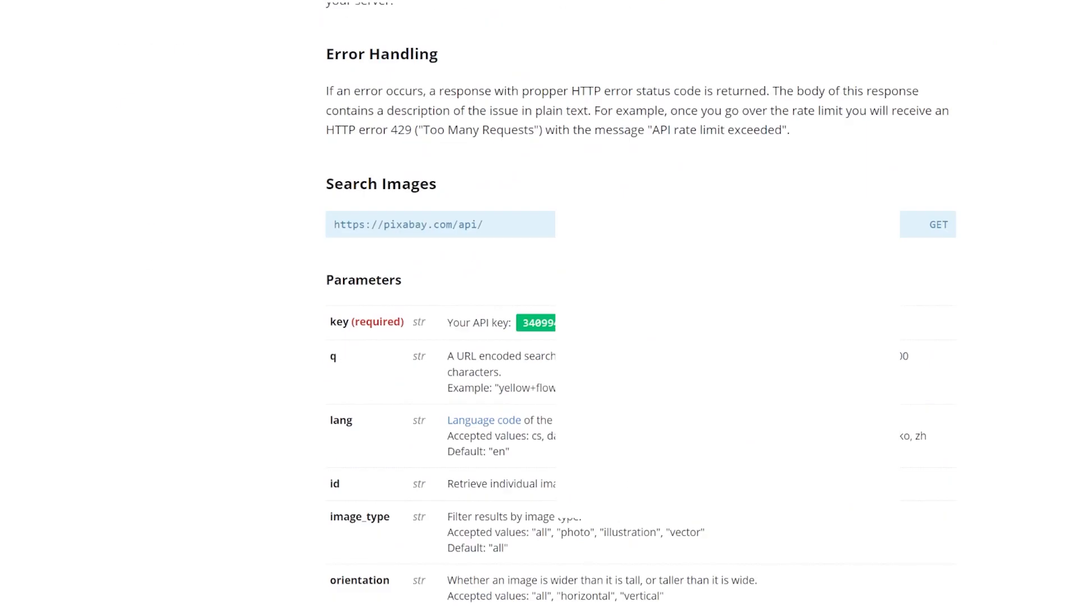
pyautogui.doubleClick(563, 323)
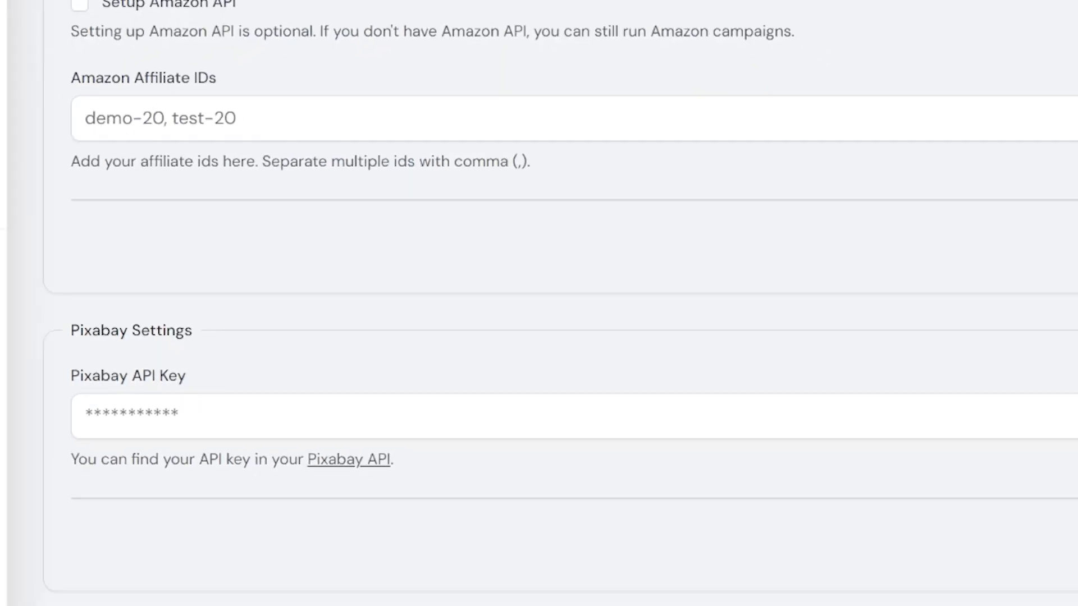
pyautogui.click(241, 436)
pyautogui.hotkey('ctrl', 'v')
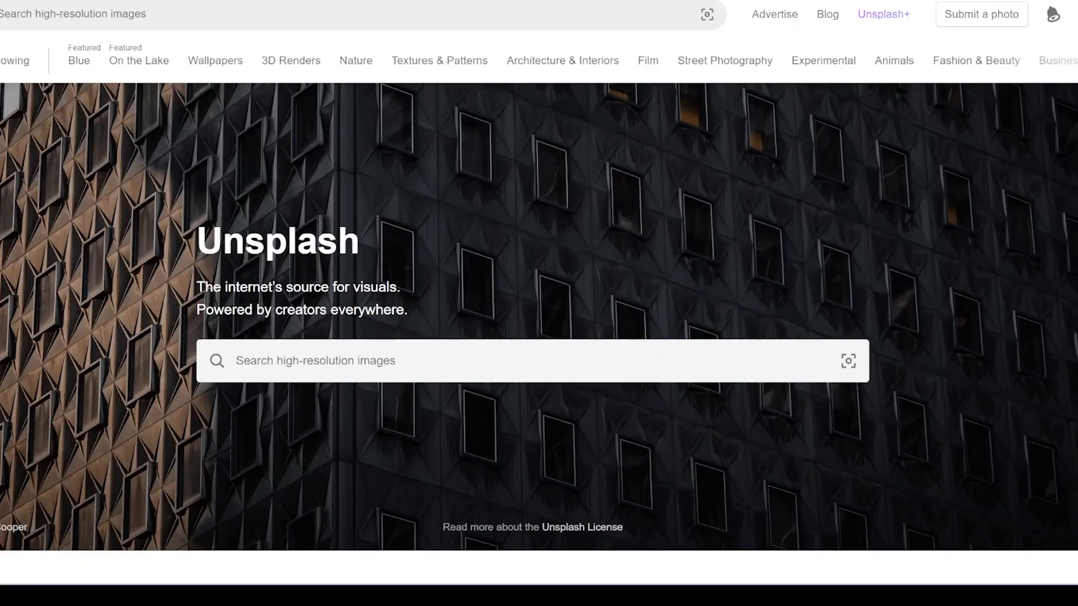
# Step: Browse the photos on the Unsplash home page
pyautogui.scroll(-10, 539, 333)
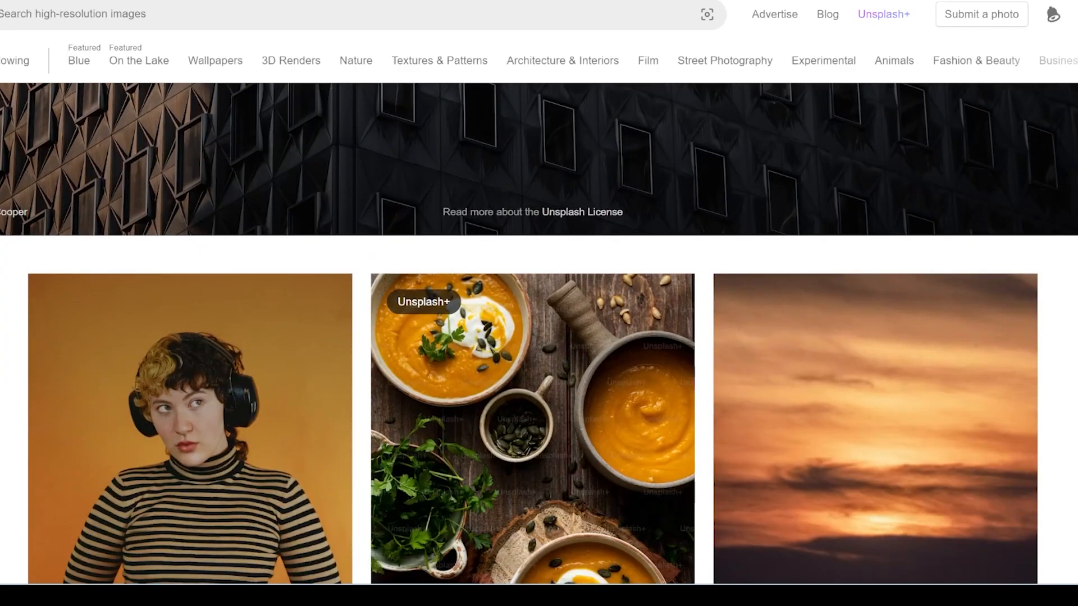
pyautogui.scroll(-12, 532, 333)
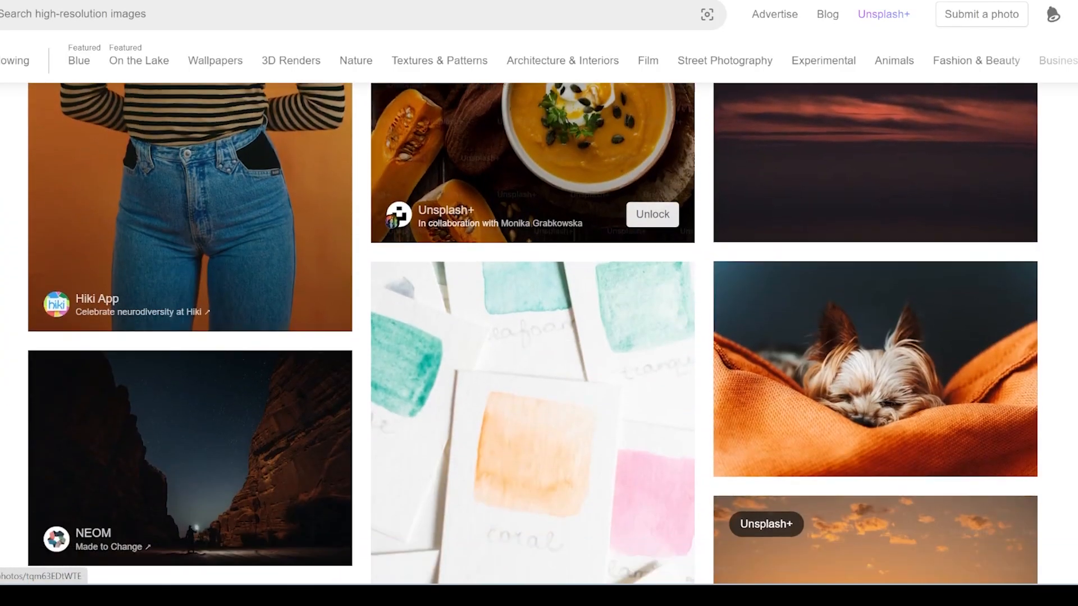
pyautogui.scroll(-12, 532, 334)
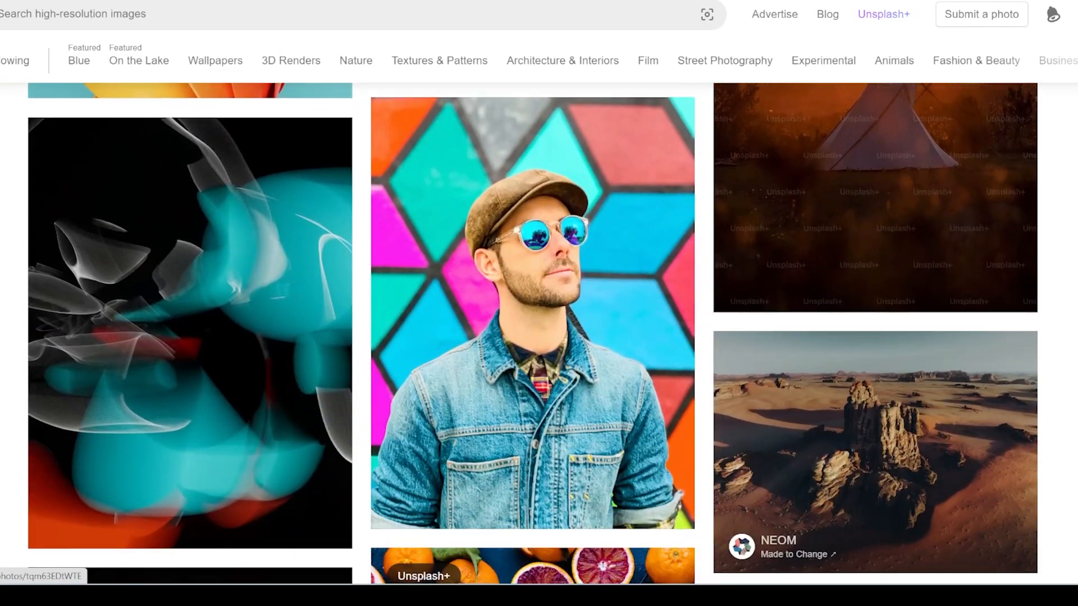
pyautogui.scroll(-6, 532, 334)
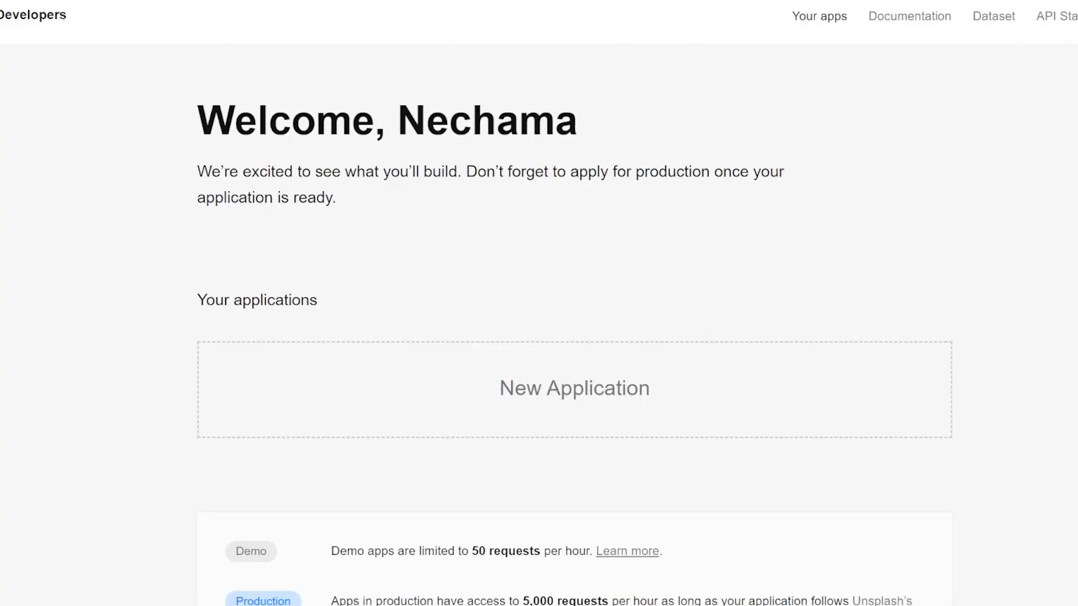
# Step: Start a new application on Unsplash Developers, agree to the API usage guidelines and accept the terms
pyautogui.scroll(-3, 574, 337)
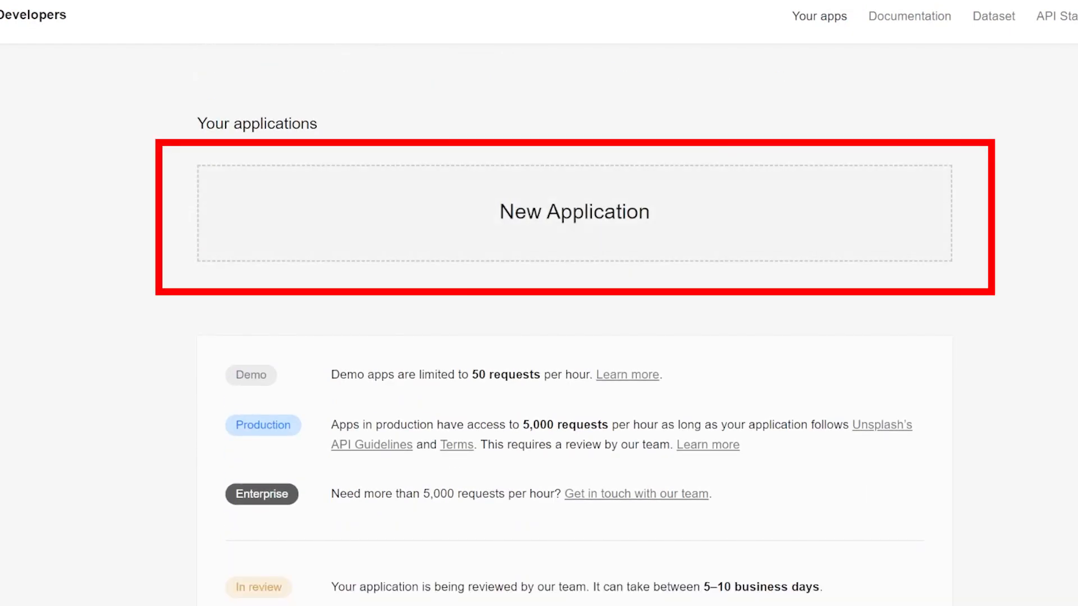
pyautogui.click(574, 212)
pyautogui.click(203, 231)
pyautogui.click(202, 292)
pyautogui.click(203, 354)
pyautogui.click(203, 385)
pyautogui.scroll(-5, 574, 336)
pyautogui.click(882, 544)
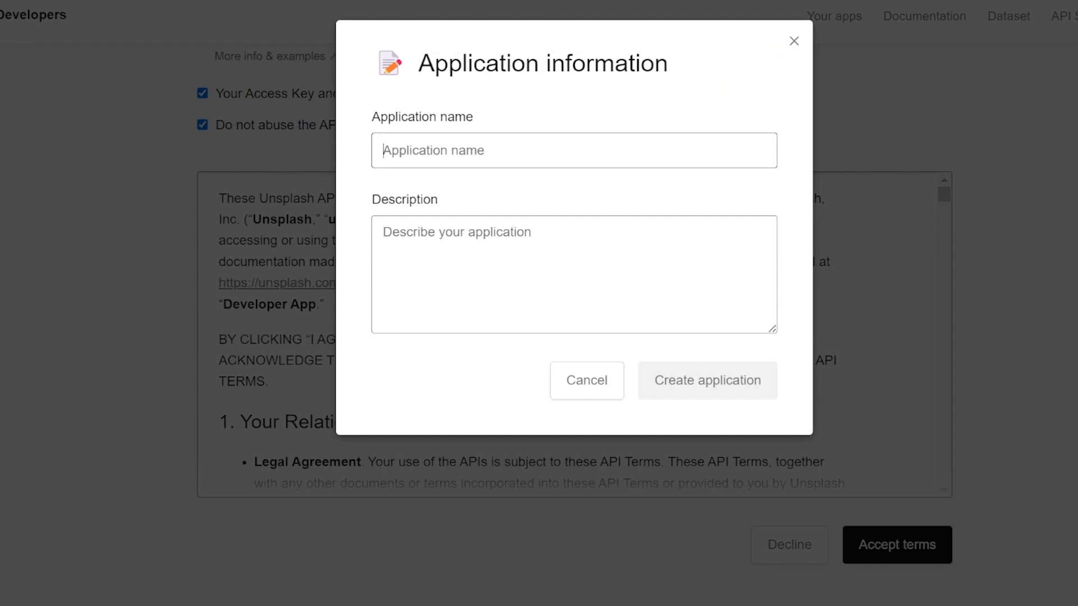
# Step: Create the Unsplash application with the name "ai wise mind" and the description "ai wise mind website"
pyautogui.write('ai wise mind')
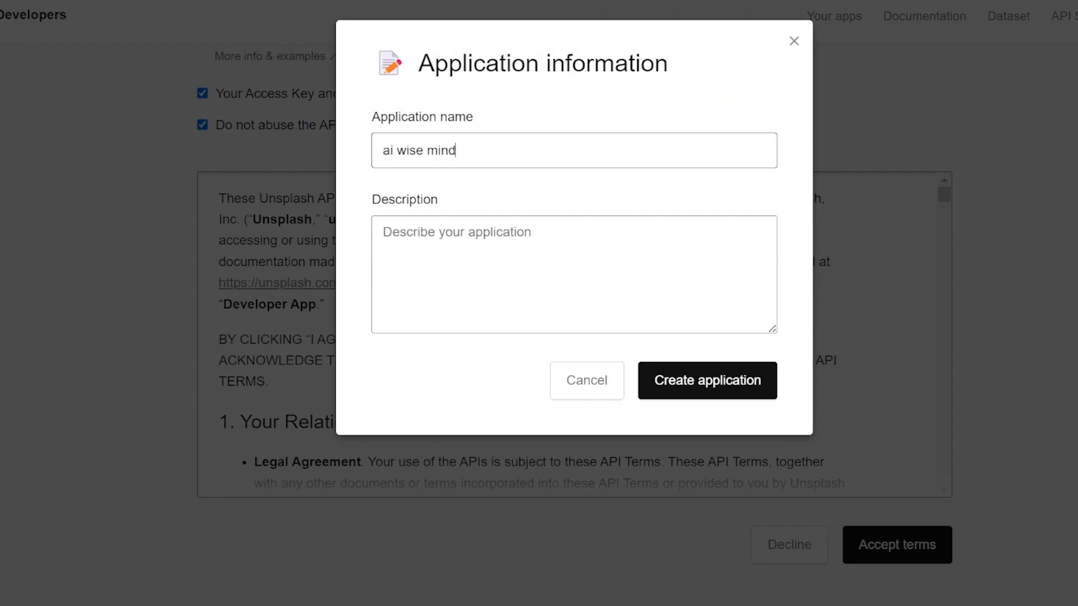
pyautogui.press('Return')
pyautogui.write('ai wise mind website')
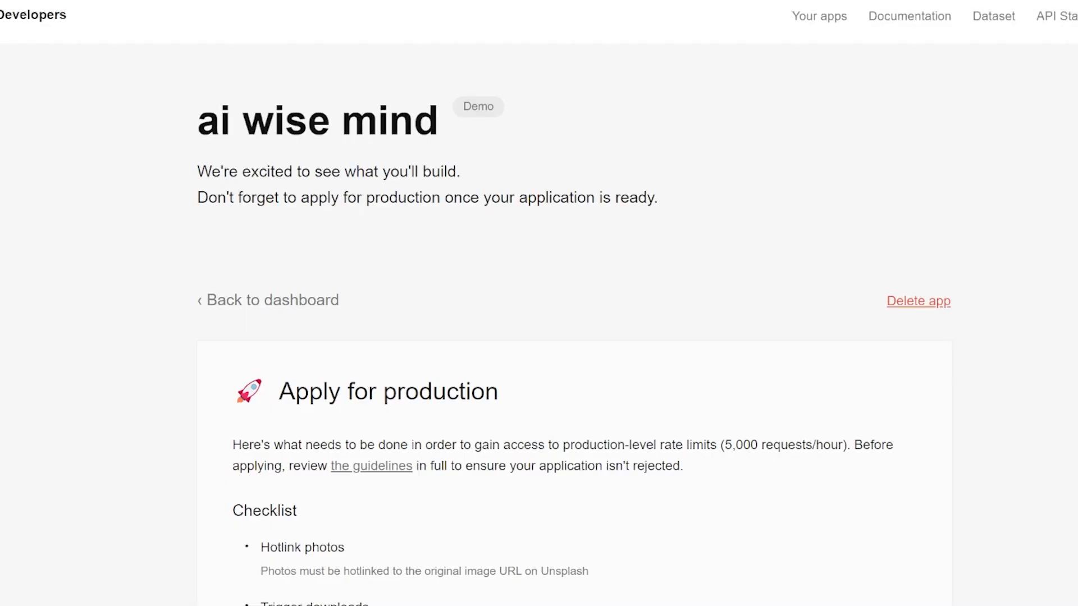
# Step: Copy the Unsplash application's access key and secret key and paste them into the Unsplash Access Key and Secret Key settings in AIWiseMind
pyautogui.scroll(-18, 575, 337)
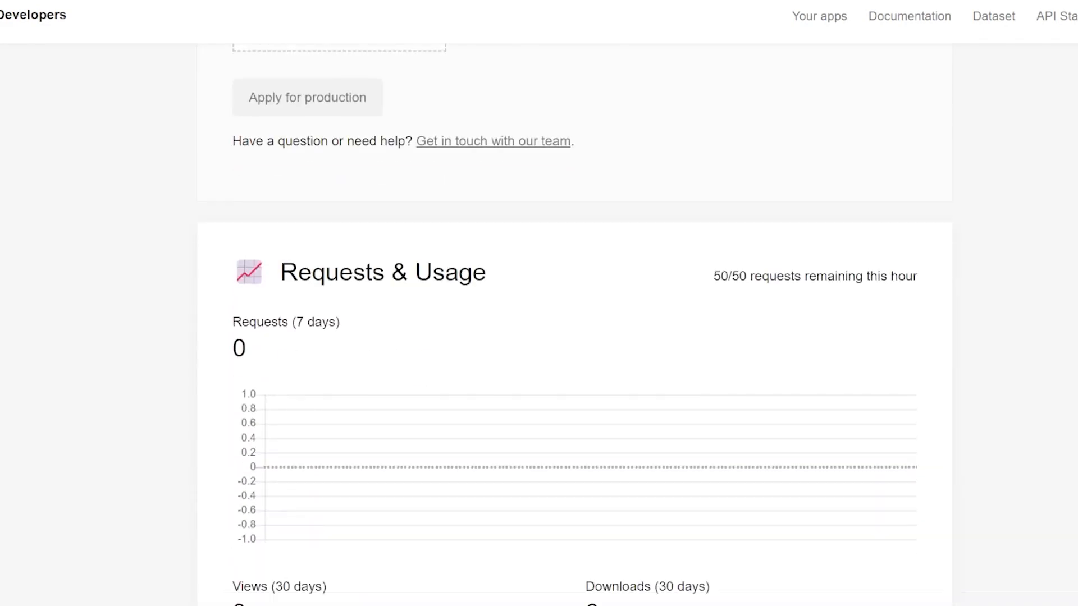
pyautogui.scroll(-9, 903, 318)
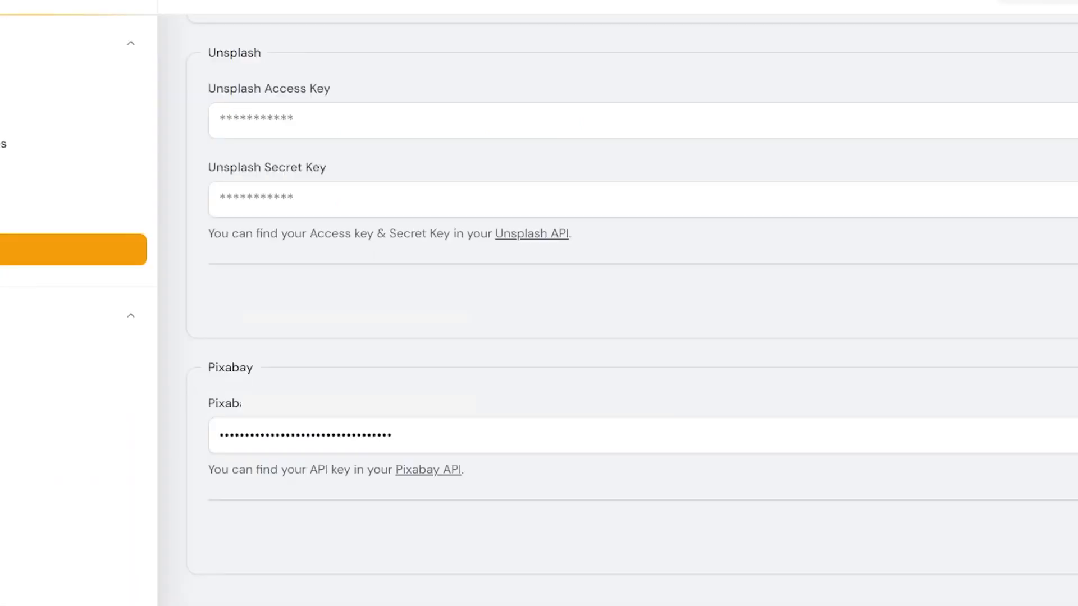
pyautogui.click(336, 120)
pyautogui.hotkey('ctrl', 'v')
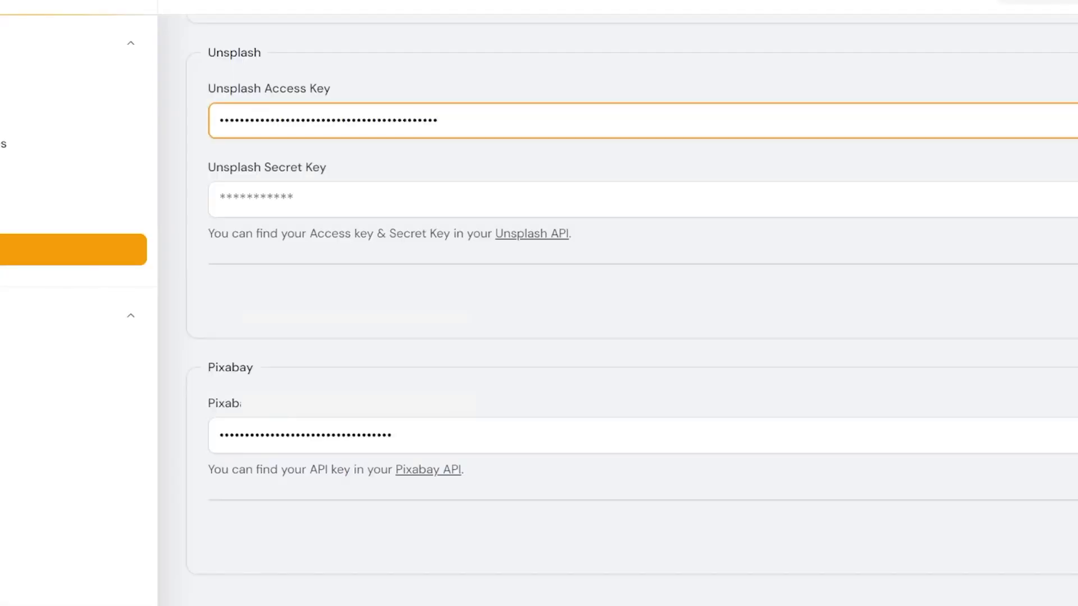
pyautogui.click(337, 199)
pyautogui.hotkey('ctrl', 'v')
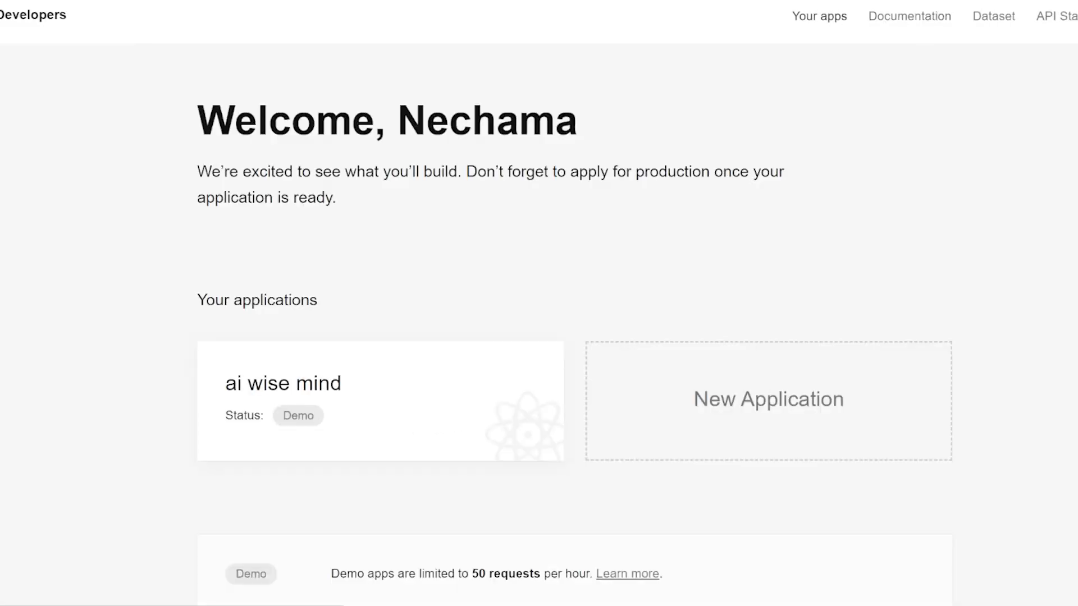
# Step: Reopen the ai wise mind application from the Unsplash Developers dashboard and look through its page
pyautogui.scroll(-3, 575, 324)
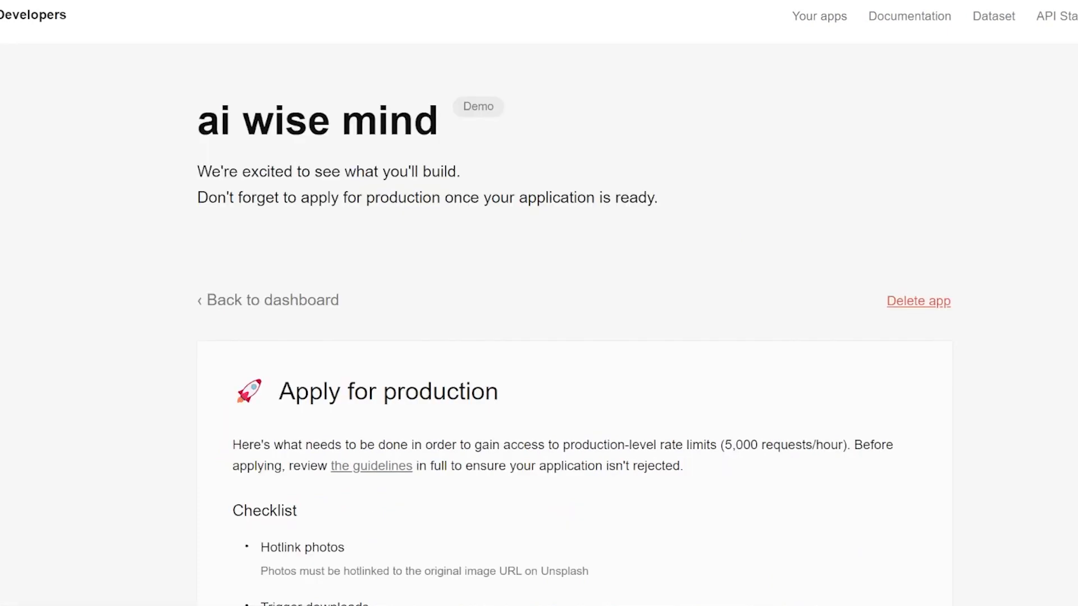
pyautogui.scroll(-13, 539, 337)
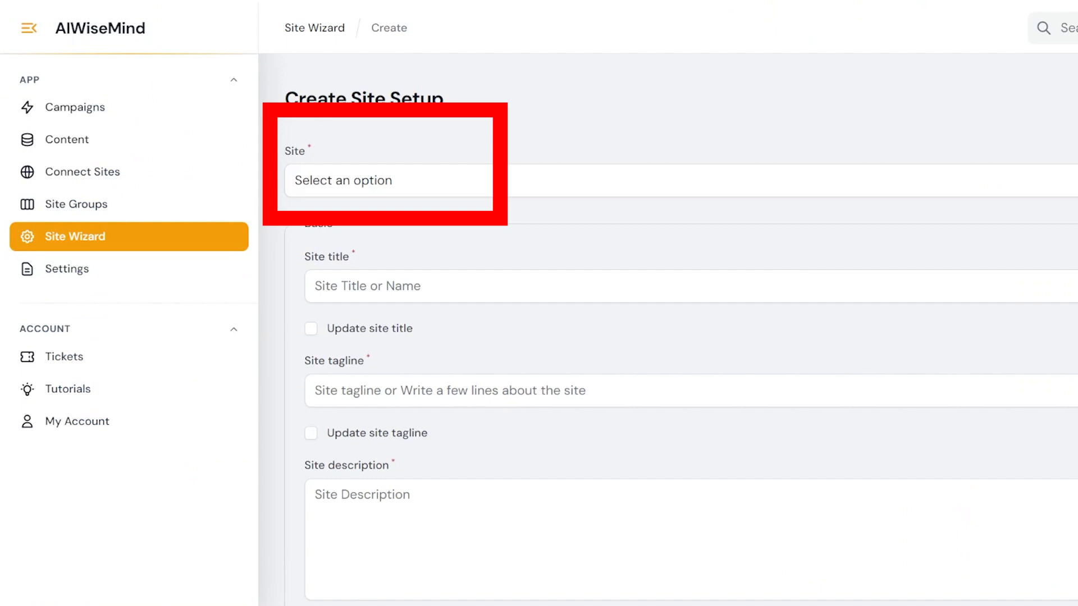
# Step: Look over the options of the AIWiseMind Create Site Setup form and choose content game tips as the site
pyautogui.scroll(-8, 668, 337)
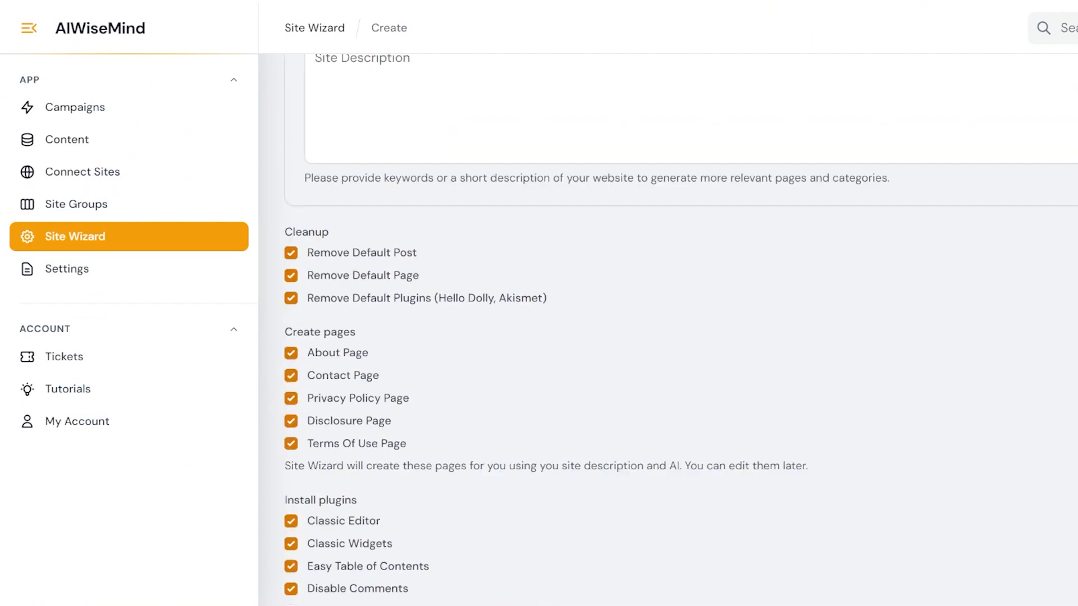
pyautogui.click(393, 286)
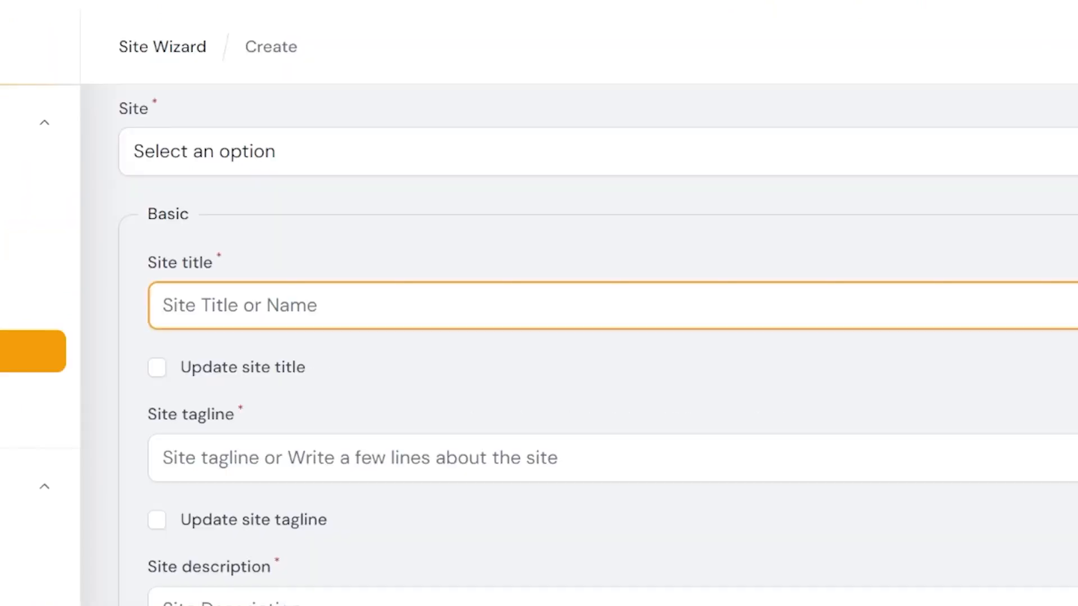
pyautogui.click(598, 152)
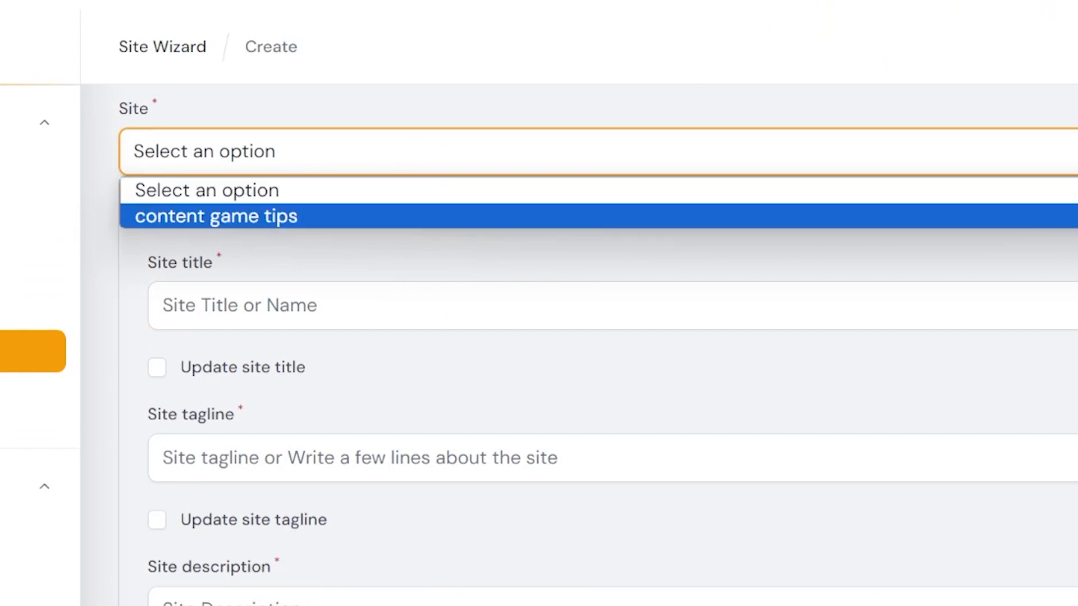
pyautogui.press('Return')
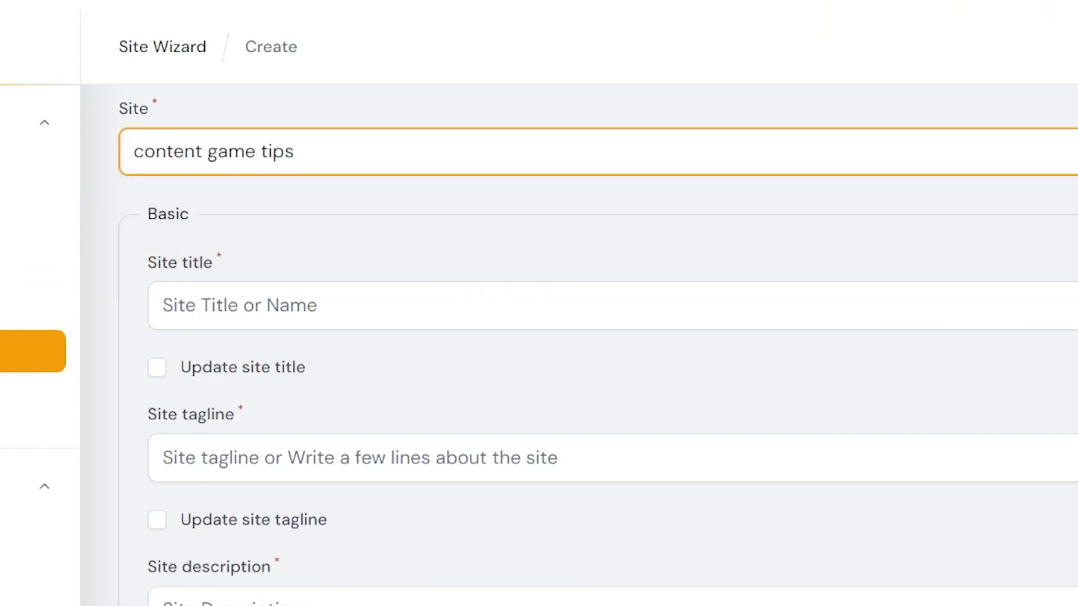
# Step: Set the site title to "content game tips for content creators"
pyautogui.click(240, 305)
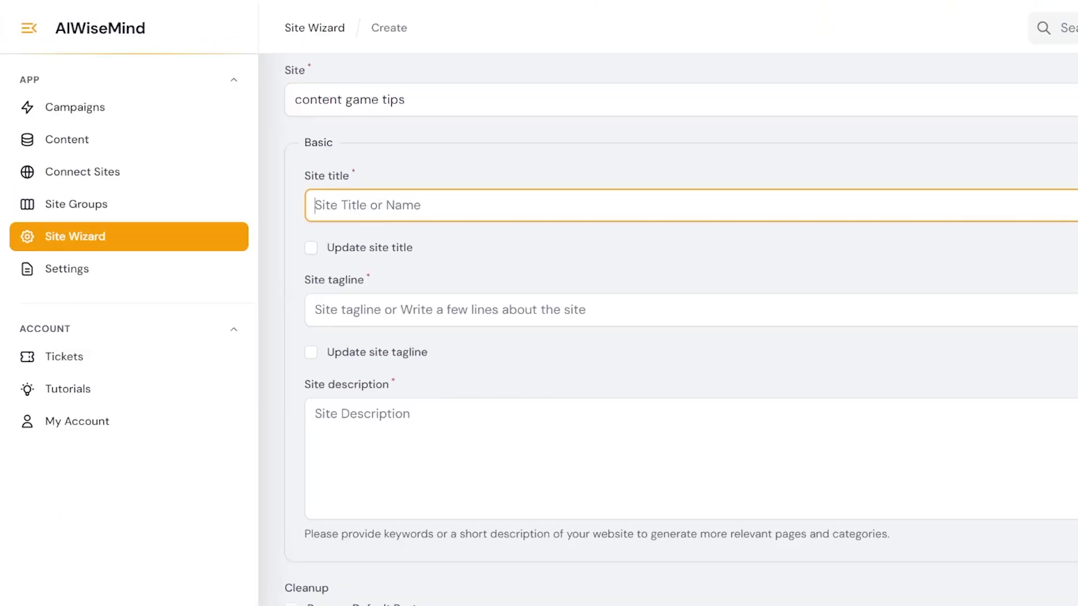
pyautogui.write('content')
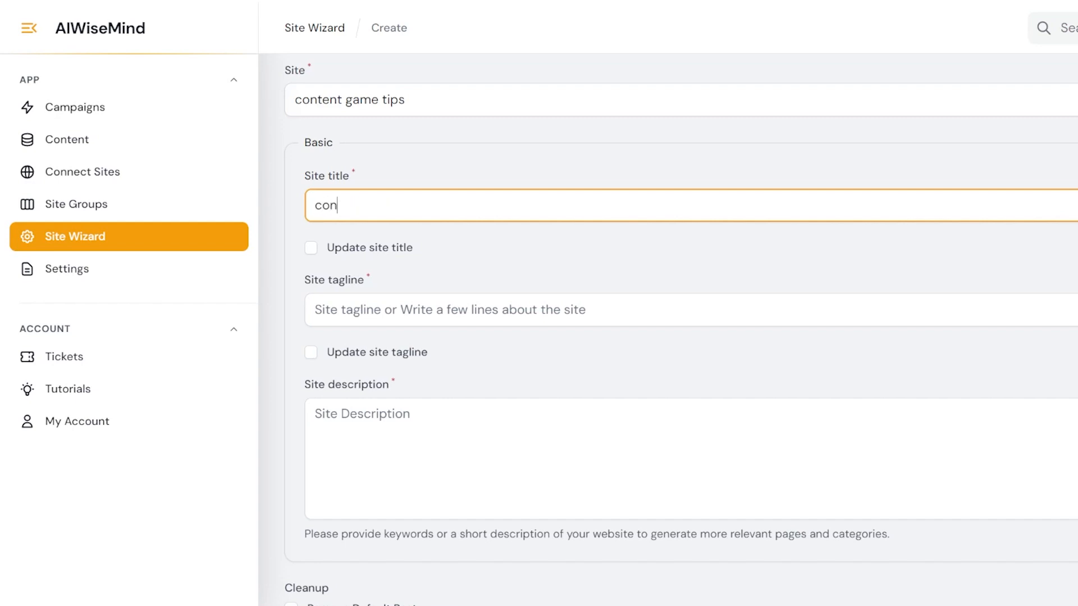
pyautogui.write(' game tips for')
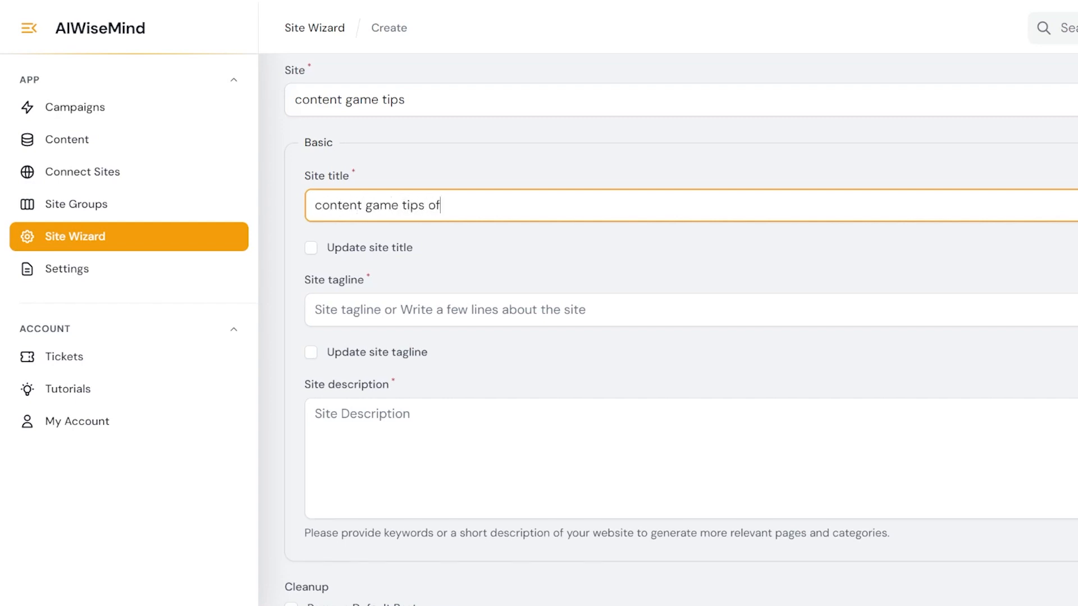
pyautogui.write(' content creators')
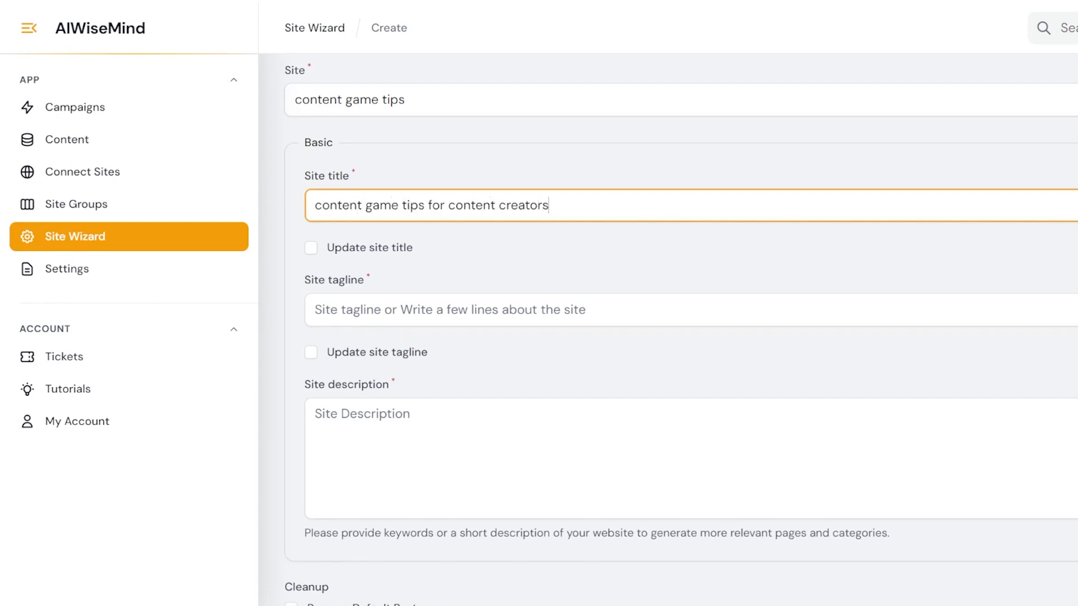
# Step: Set the site tagline to "this website is the go to for every content creator that wants to make money online."
pyautogui.click(387, 310)
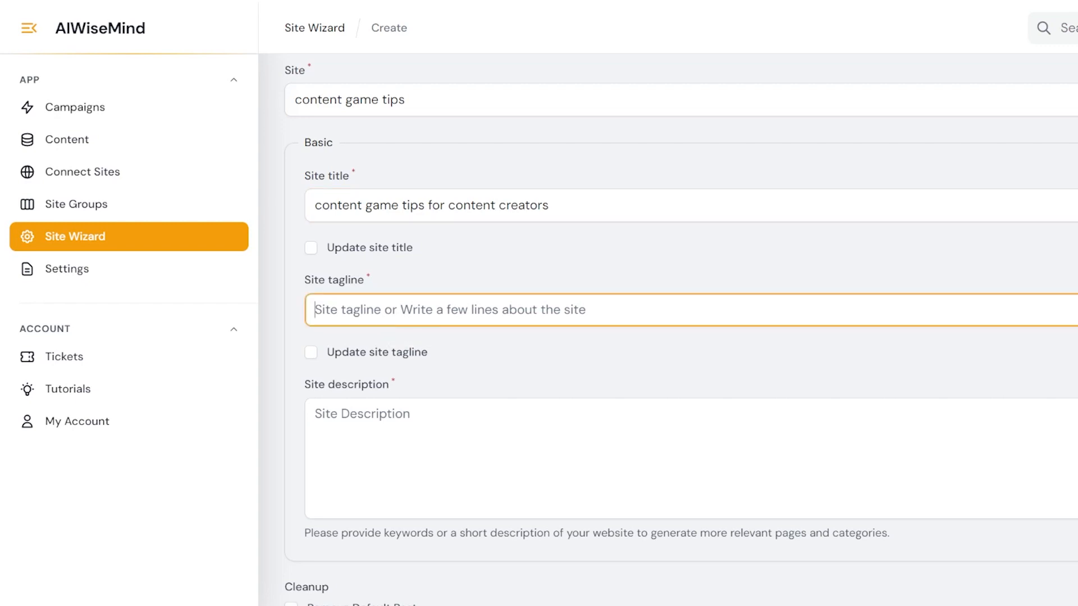
pyautogui.write('this website is the go')
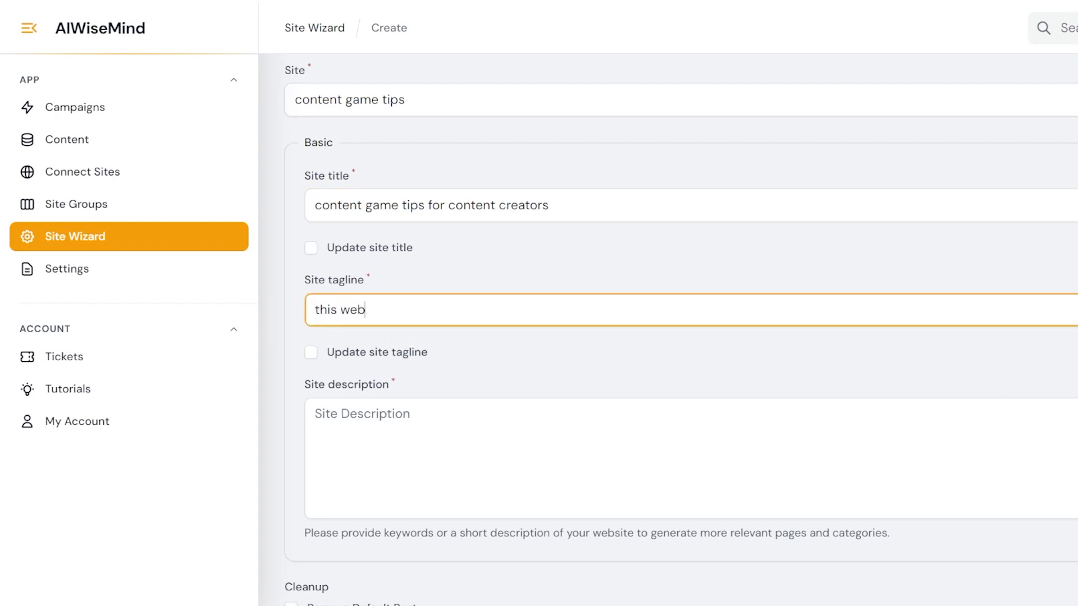
pyautogui.write(' to for every conte')
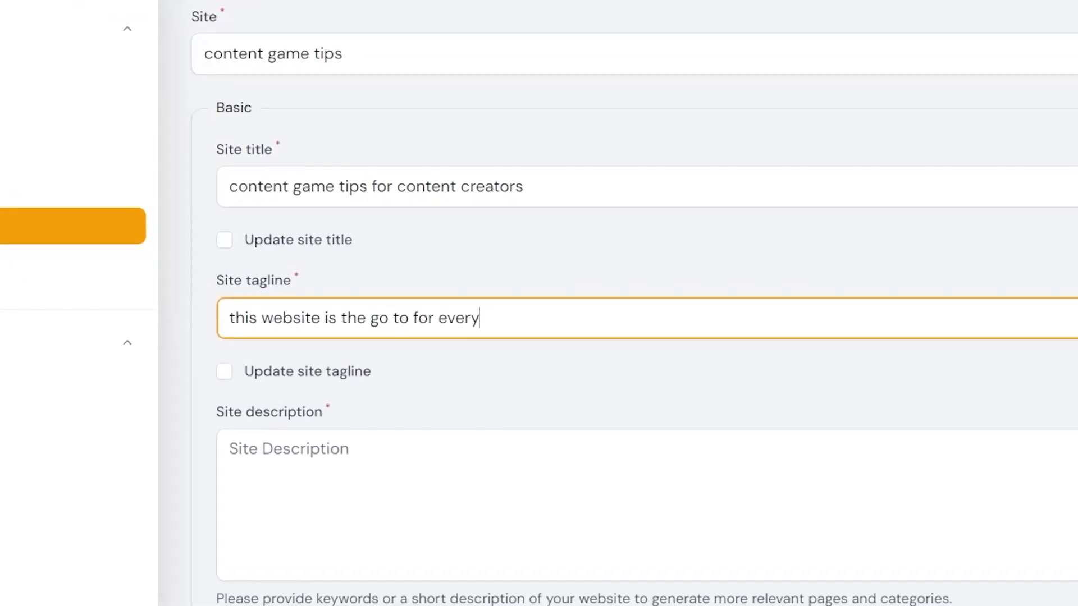
pyautogui.write('nt creator that wants to ')
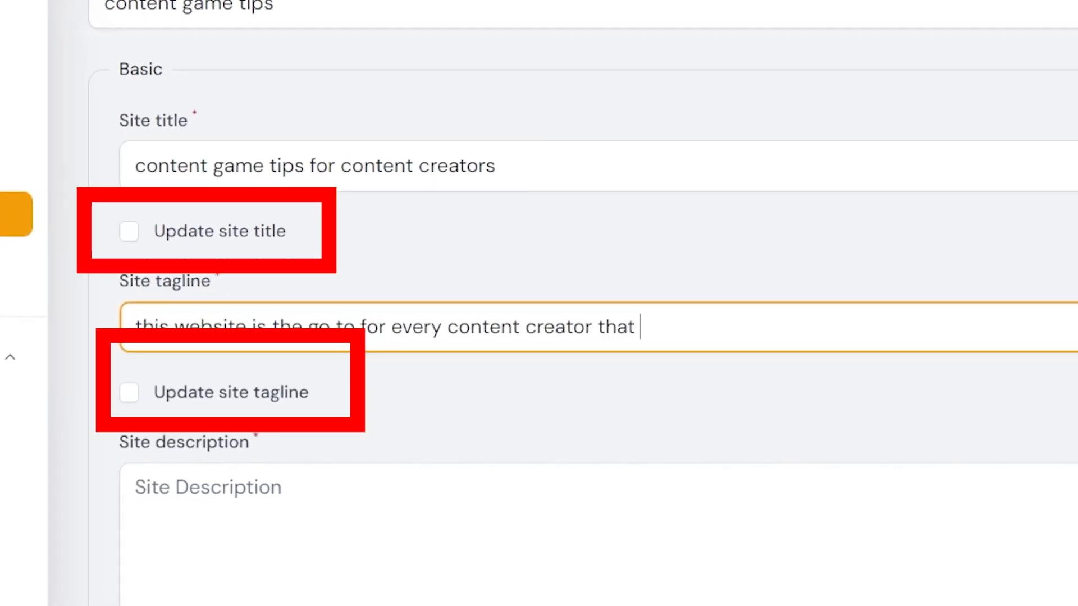
pyautogui.write('make money online.')
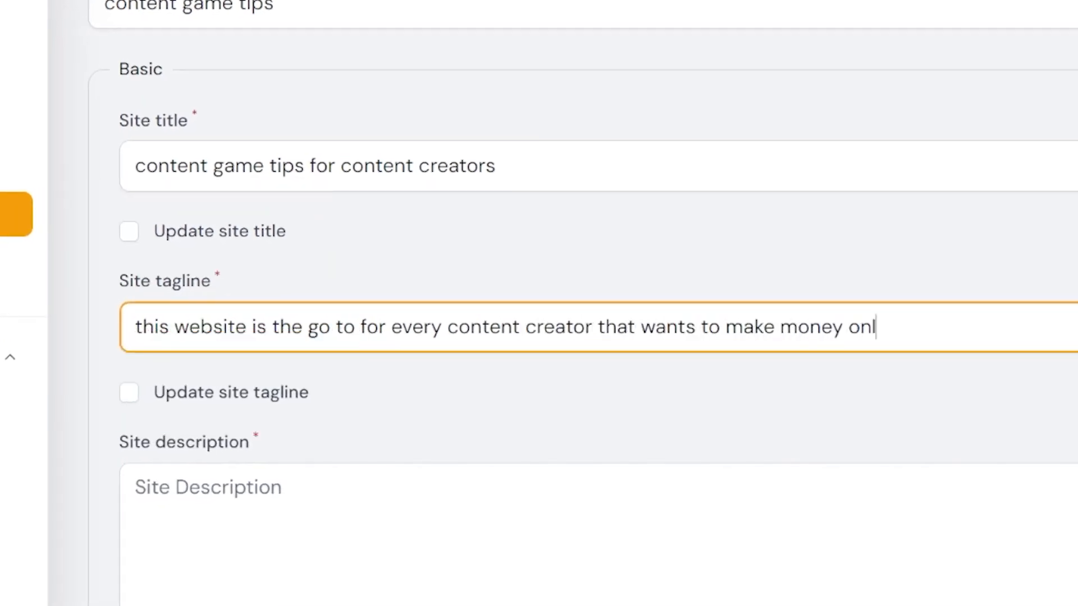
# Step: Start the site description: "on this website the content creator can find posts and courses about how to create content and how to make money while doing that"
pyautogui.click(207, 487)
pyautogui.write('on this website the content creator can find inf')
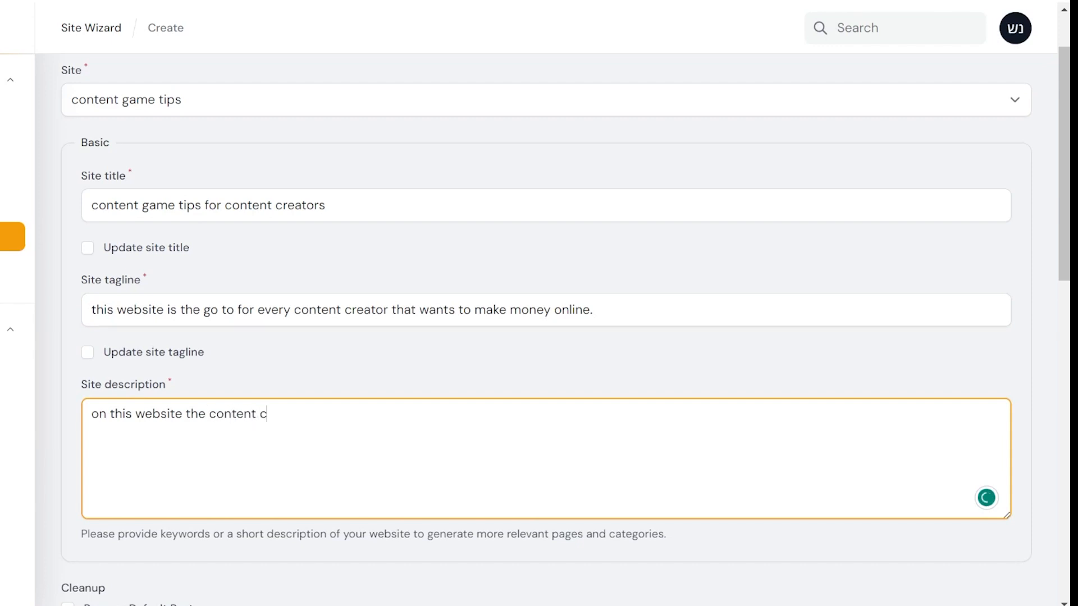
pyautogui.press('BackSpace')
pyautogui.press('BackSpace')
pyautogui.press('BackSpace')
pyautogui.write('posts and courses about how to create conten')
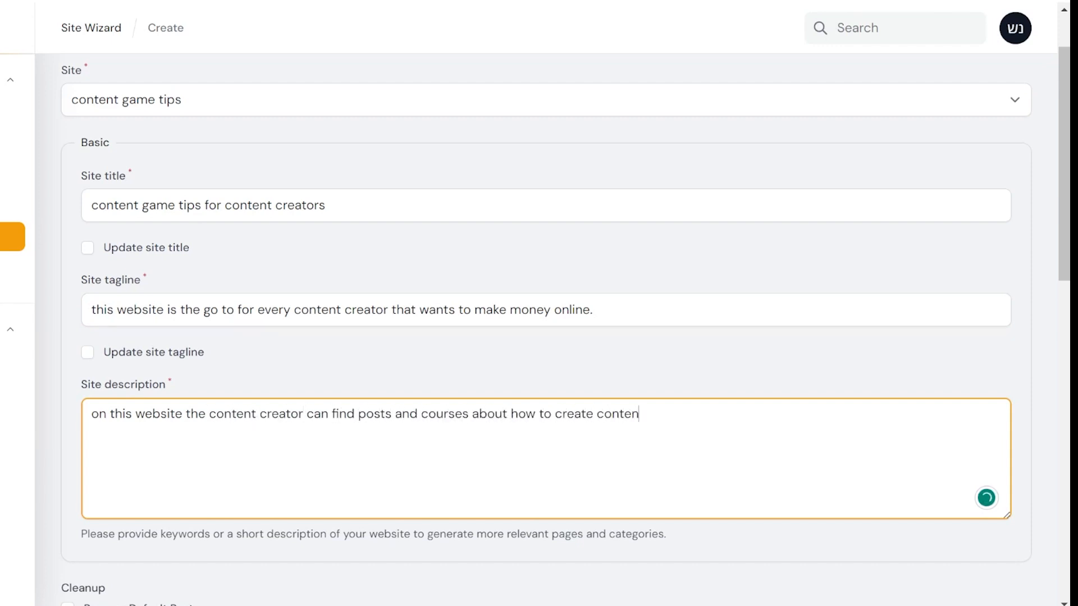
pyautogui.write('t and how to make money while doing that, the courses are')
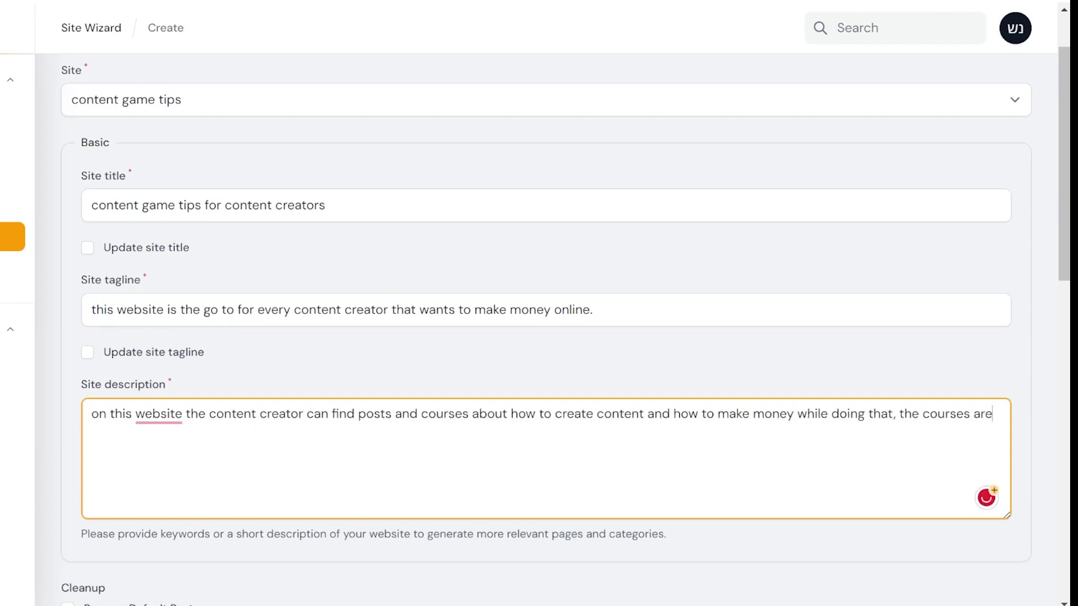
# Step: Replace the unfinished last clause of the site description with "some of the courses are free and some will be paid"
pyautogui.press('BackSpace')
pyautogui.press('BackSpace')
pyautogui.press('BackSpace')
pyautogui.press('BackSpace')
pyautogui.press('BackSpace')
pyautogui.press('BackSpace')
pyautogui.press('BackSpace')
pyautogui.press('BackSpace')
pyautogui.press('BackSpace')
pyautogui.press('BackSpace')
pyautogui.press('BackSpace')
pyautogui.press('BackSpace')
pyautogui.press('BackSpace')
pyautogui.press('BackSpace')
pyautogui.press('BackSpace')
pyautogui.write('some of teh')
pyautogui.press('BackSpace')
pyautogui.press('BackSpace')
pyautogui.press('BackSpace')
pyautogui.write('he courses are free and some will be on')
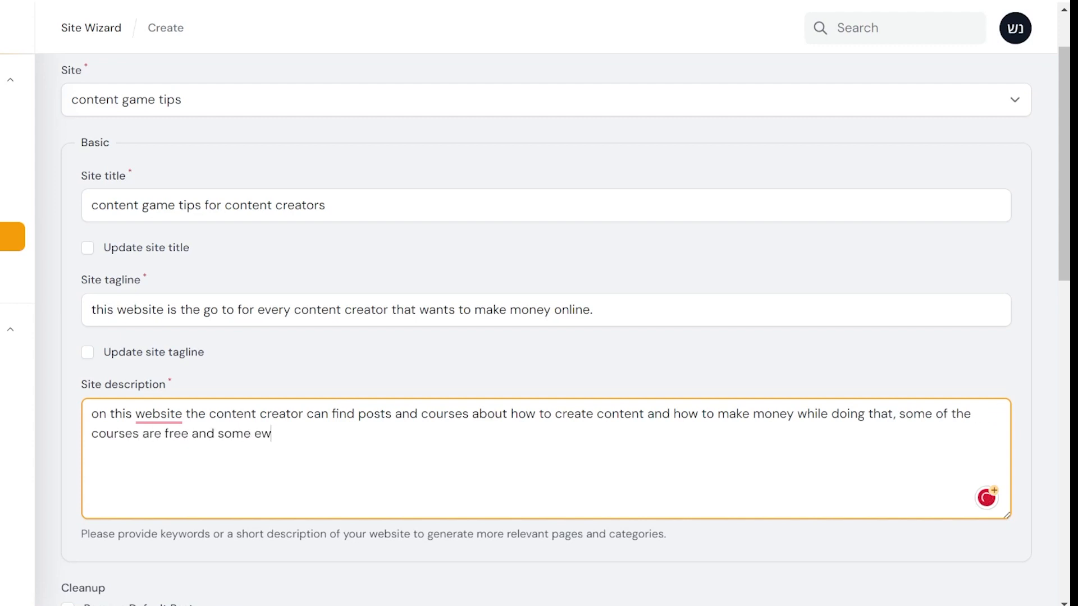
pyautogui.press('BackSpace')
pyautogui.press('BackSpace')
pyautogui.write('pai')
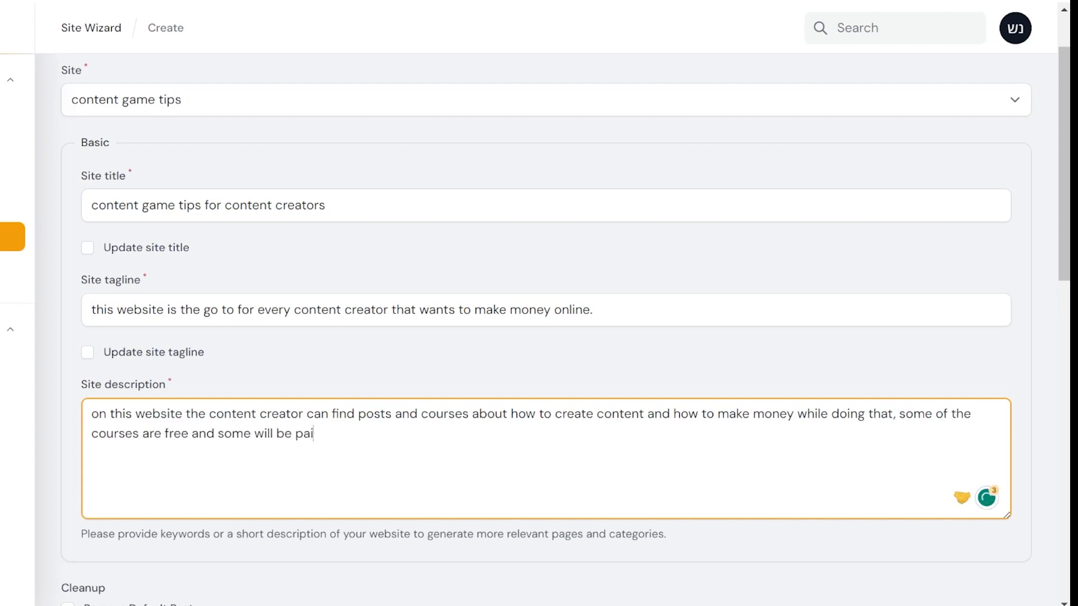
# Step: Finish the site description: "they need to register to get to the content whether it is free or paid, there are affilite links over the website."
pyautogui.write('d, they need to register to get to the')
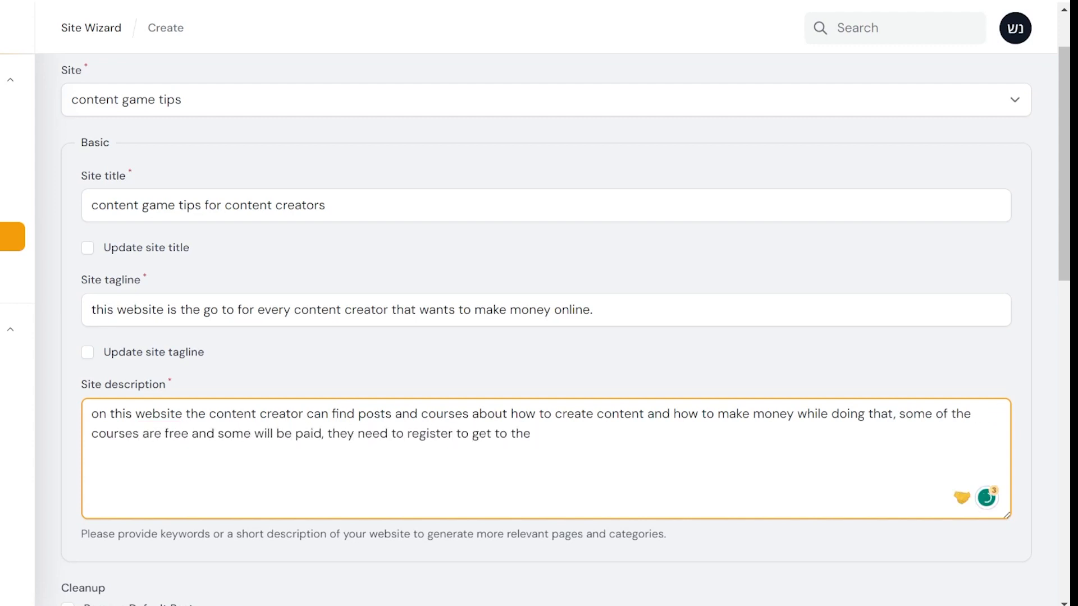
pyautogui.write(' content whether it is free or paid, there are affilite links over the website, so ')
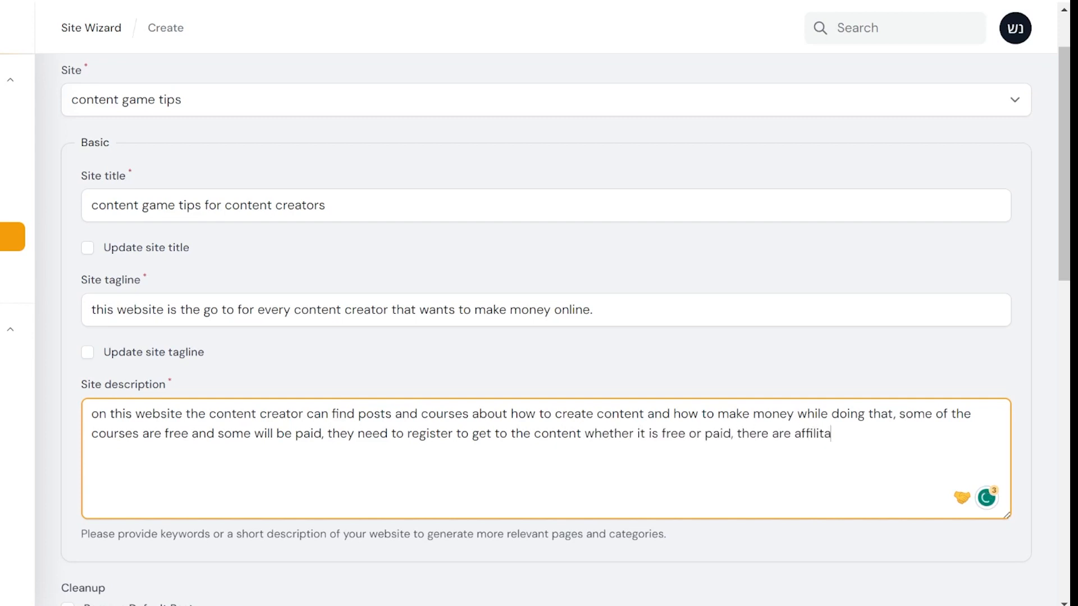
pyautogui.write('everyone')
pyautogui.press('BackSpace')
pyautogui.press('BackSpace')
pyautogui.press('BackSpace')
pyautogui.press('BackSpace')
pyautogui.press('BackSpace')
pyautogui.press('BackSpace')
pyautogui.press('BackSpace')
pyautogui.press('BackSpace')
pyautogui.press('BackSpace')
pyautogui.press('BackSpace')
pyautogui.press('BackSpace')
pyautogui.press('BackSpace')
pyautogui.press('BackSpace')
pyautogui.write('.')
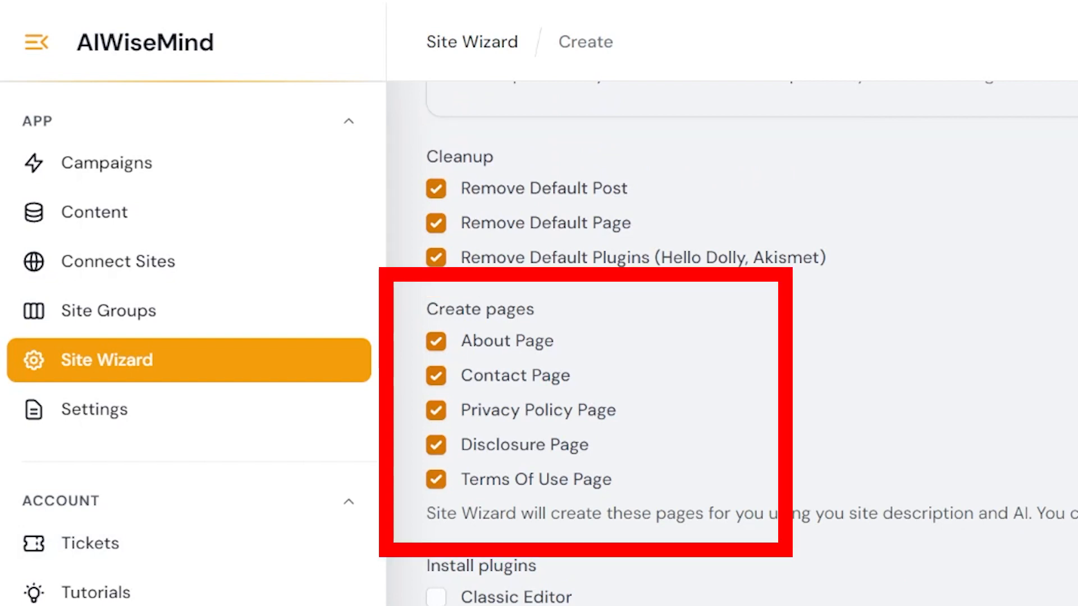
# Step: Exclude the Privacy Policy, Contact and About pages from the pages the Site Wizard creates
pyautogui.click(436, 410)
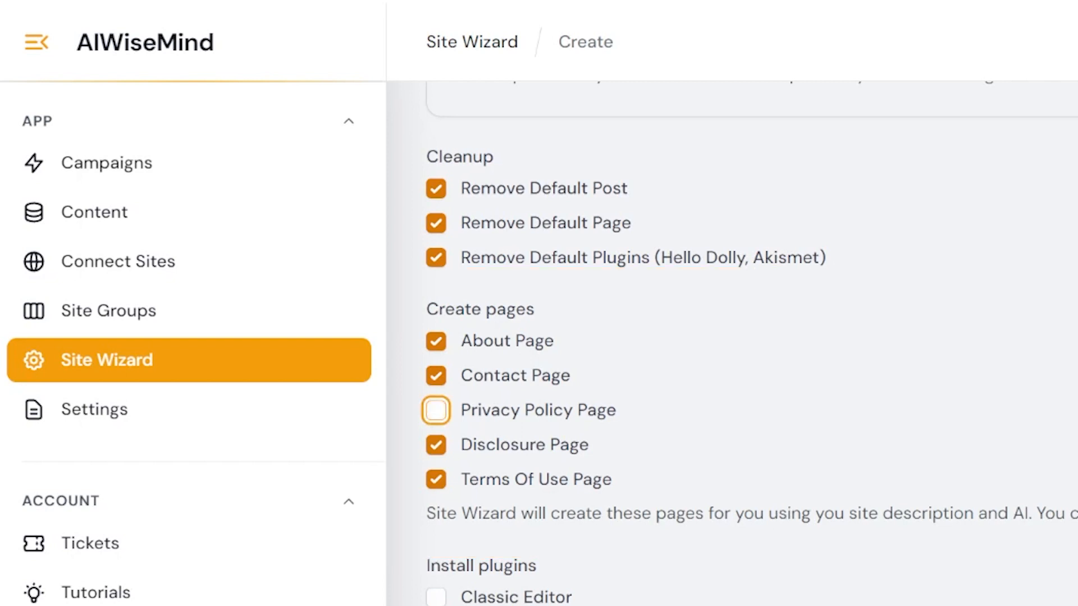
pyautogui.click(436, 375)
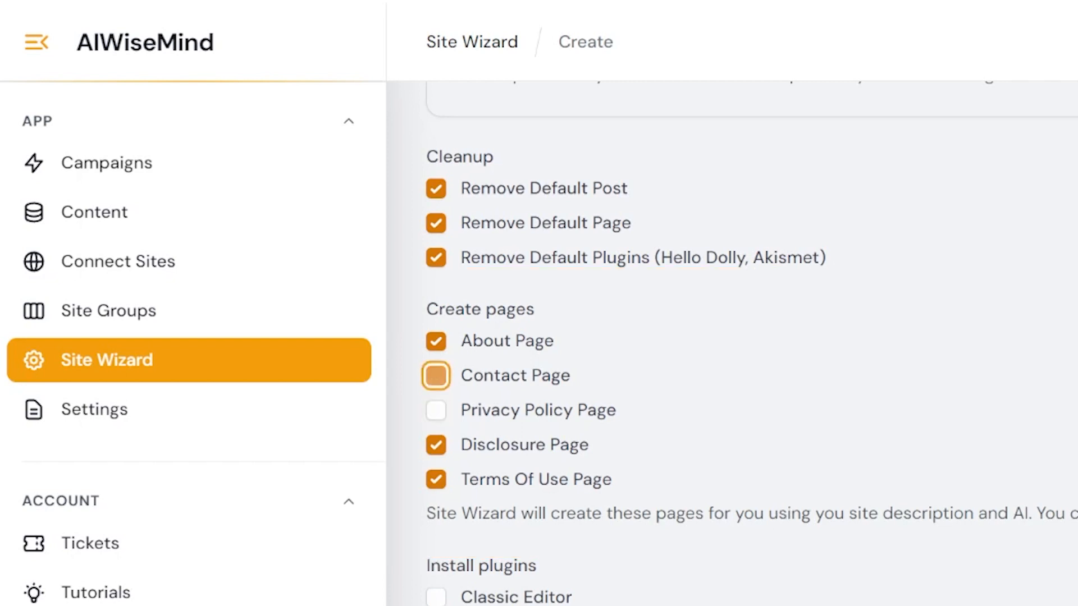
pyautogui.click(436, 341)
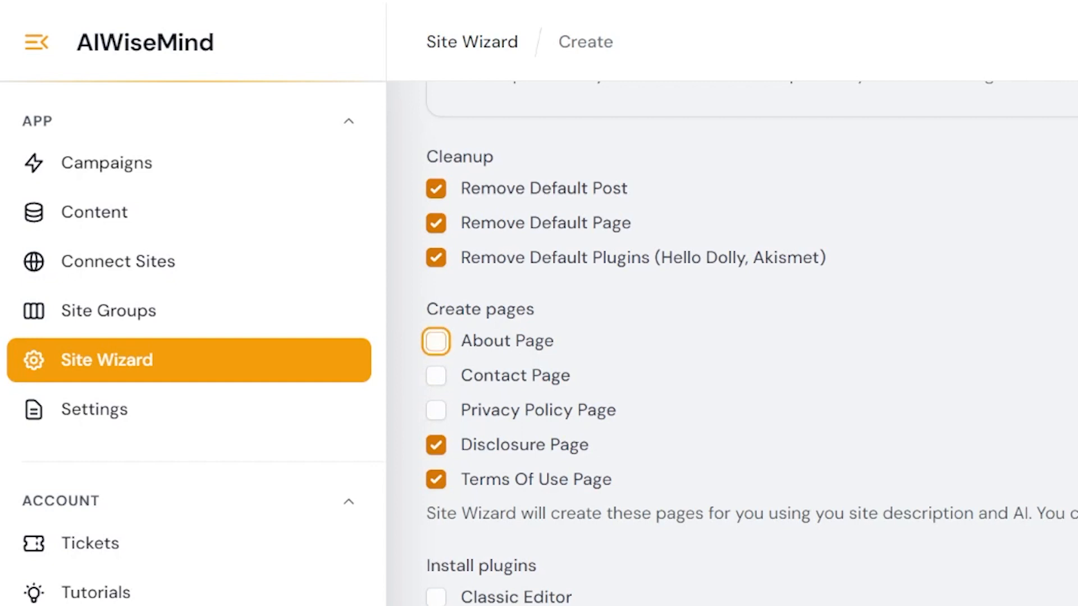
# Step: Turn off the cleanup options Remove Default Plugins, Remove Default Page and Remove Default Post
pyautogui.click(436, 257)
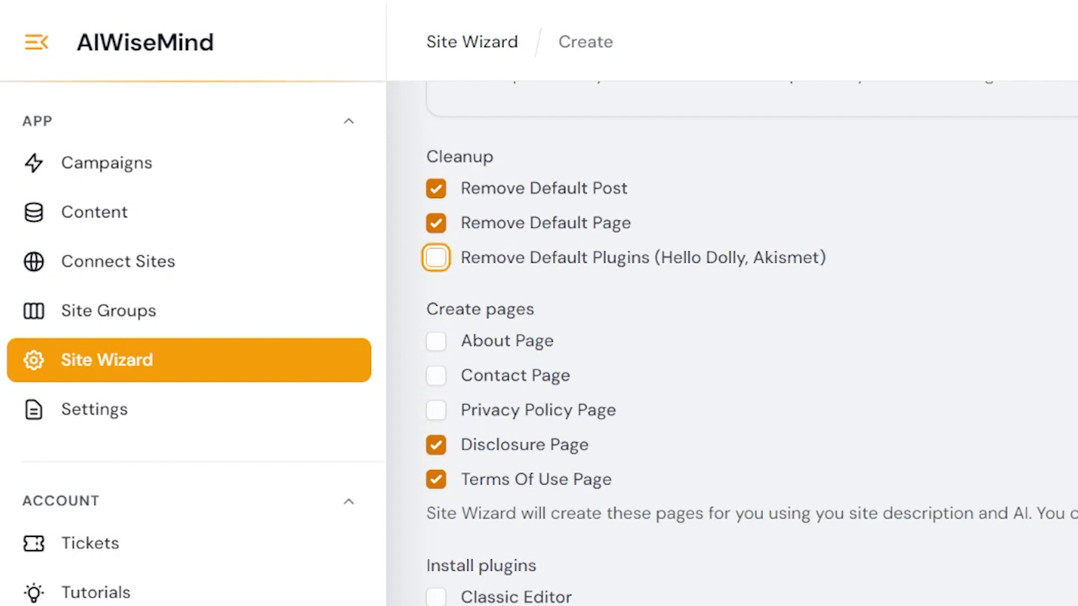
pyautogui.click(436, 223)
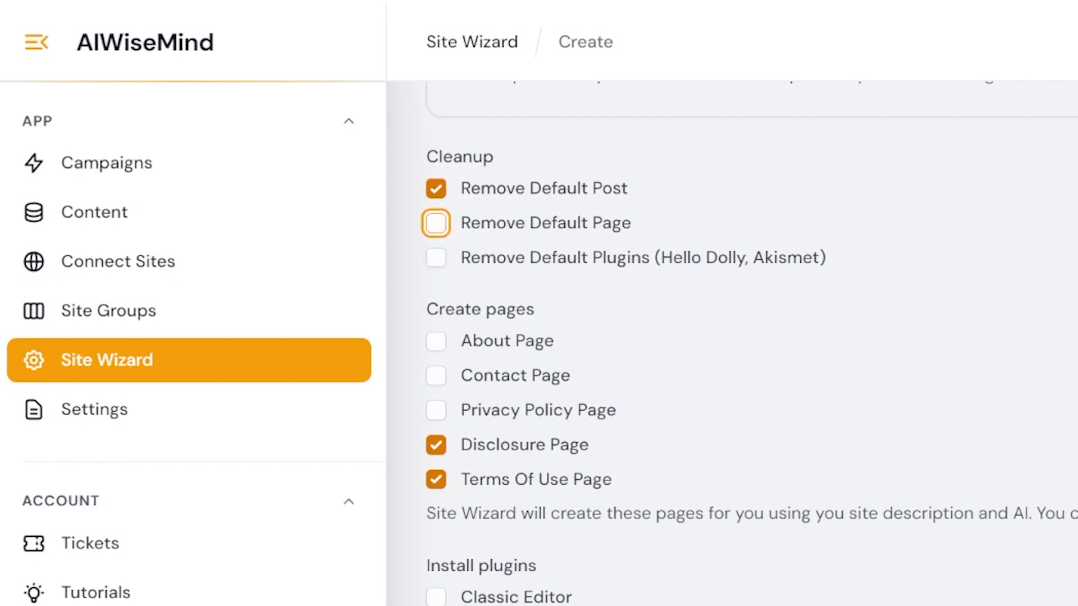
pyautogui.click(436, 189)
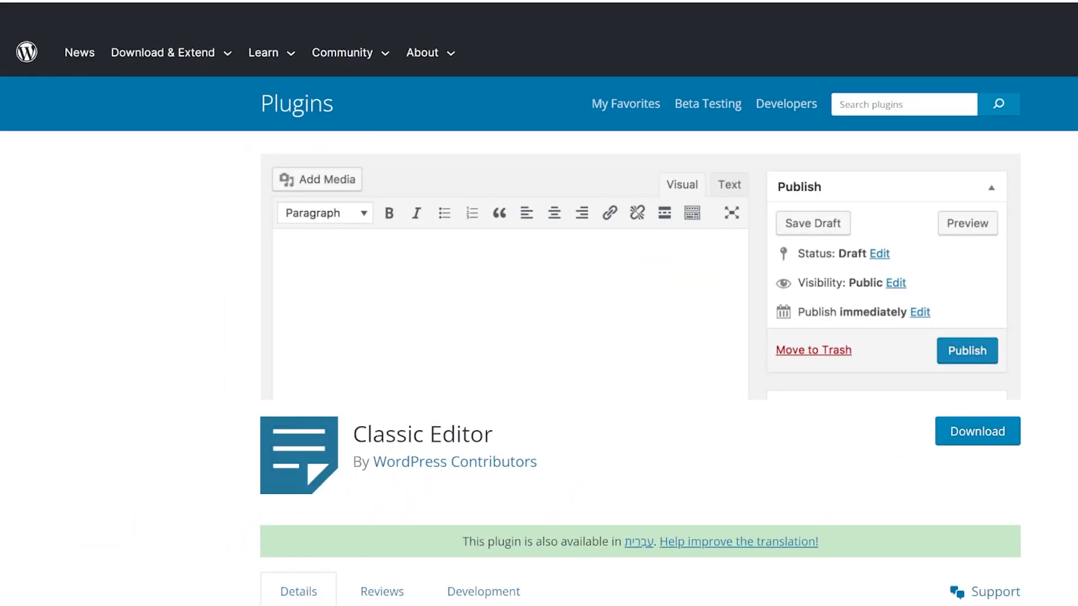
# Step: Read the description of the Classic Editor plugin on its WordPress.org page
pyautogui.scroll(-9, 539, 342)
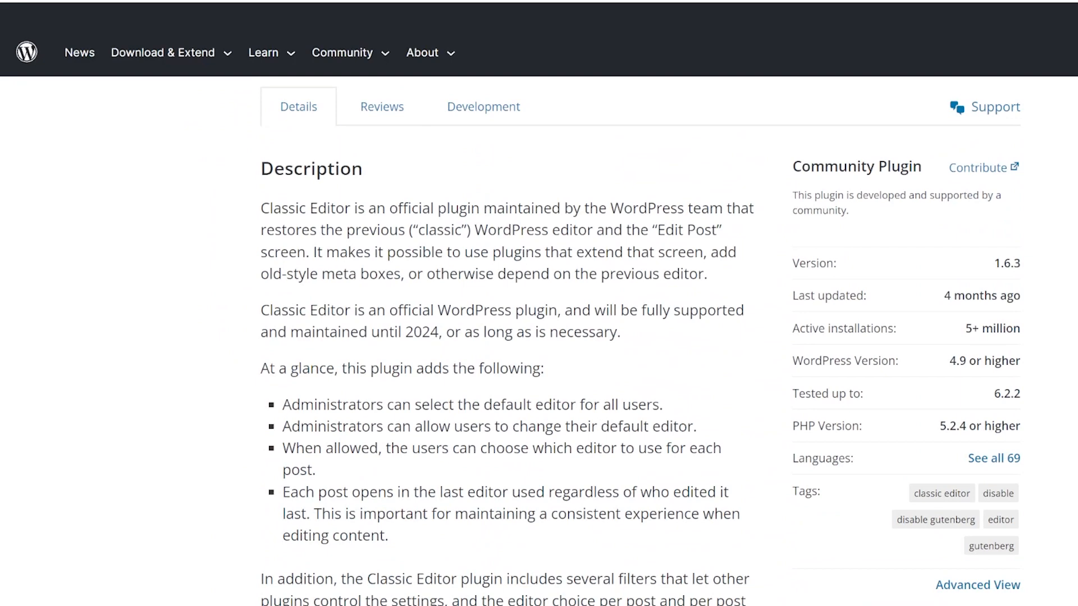
pyautogui.scroll(-10, 640, 346)
pyautogui.scroll(-5, 539, 342)
pyautogui.scroll(-1, 539, 342)
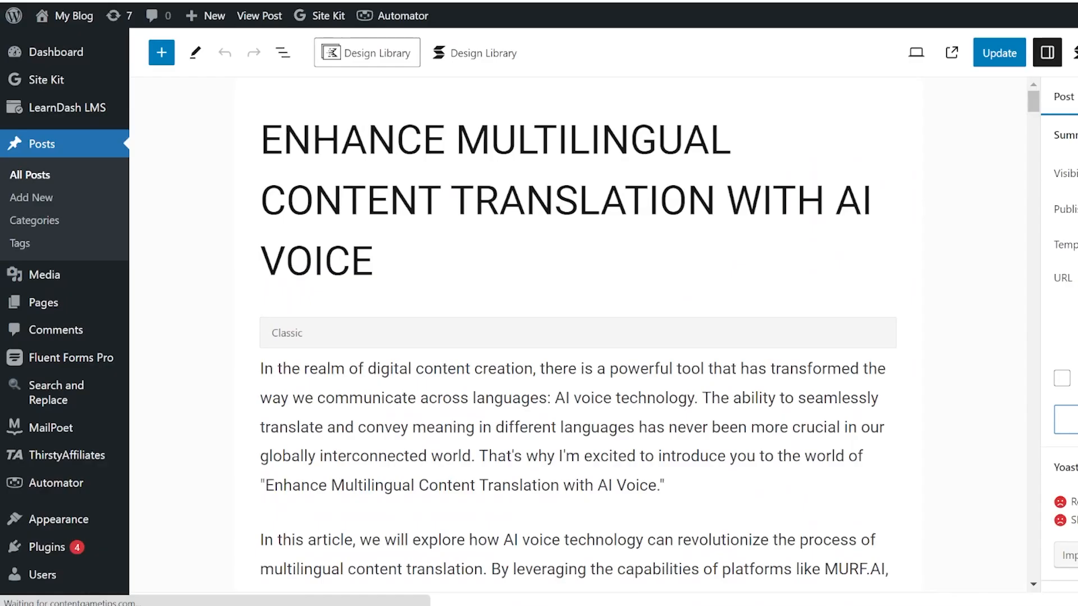
# Step: Look through the post "Enhance Multilingual Content Translation with AI Voice" in the WordPress editor, including its images and website buttons
pyautogui.scroll(-9, 577, 337)
pyautogui.scroll(-11, 574, 335)
pyautogui.scroll(-5, 578, 335)
pyautogui.scroll(-9, 577, 335)
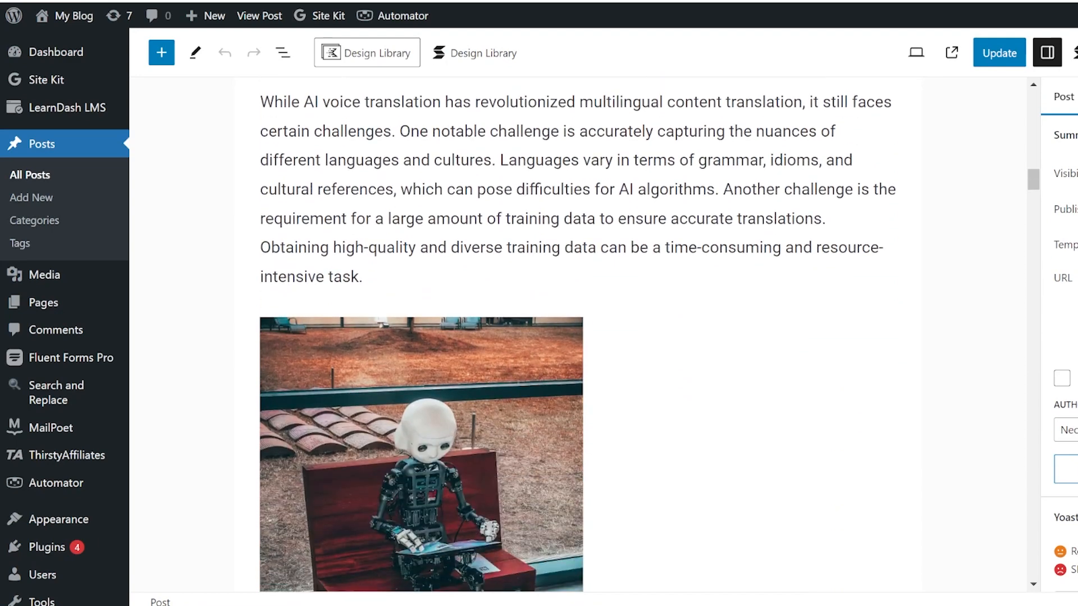
pyautogui.scroll(-4, 577, 335)
pyautogui.scroll(-6, 577, 335)
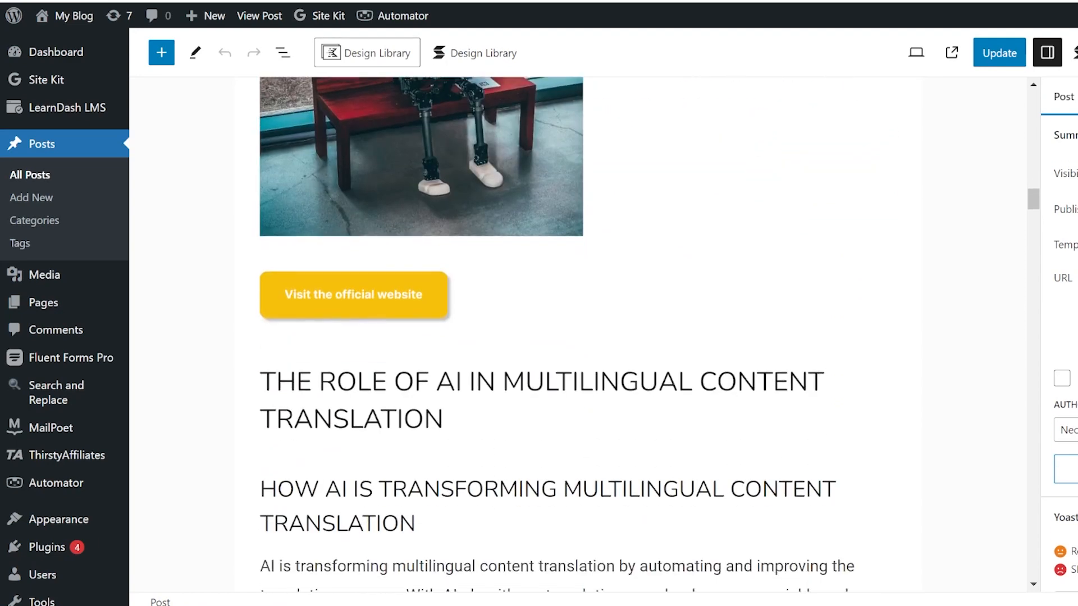
pyautogui.scroll(-2, 578, 335)
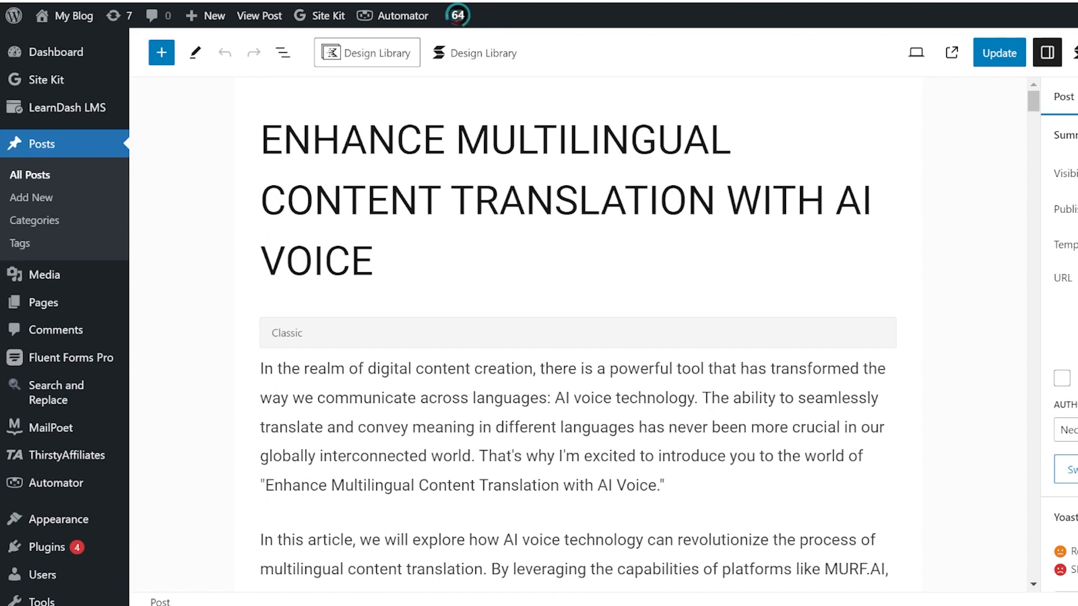
# Step: Convert the post's classic content to blocks and save the post with a Table of Contents block above the introduction
pyautogui.click(261, 368)
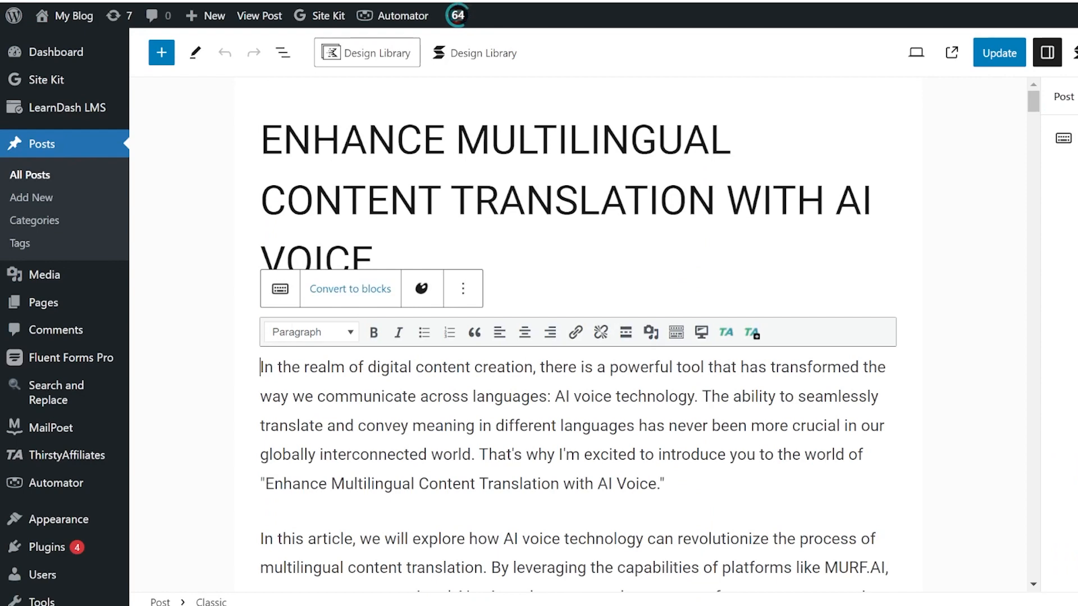
pyautogui.click(350, 289)
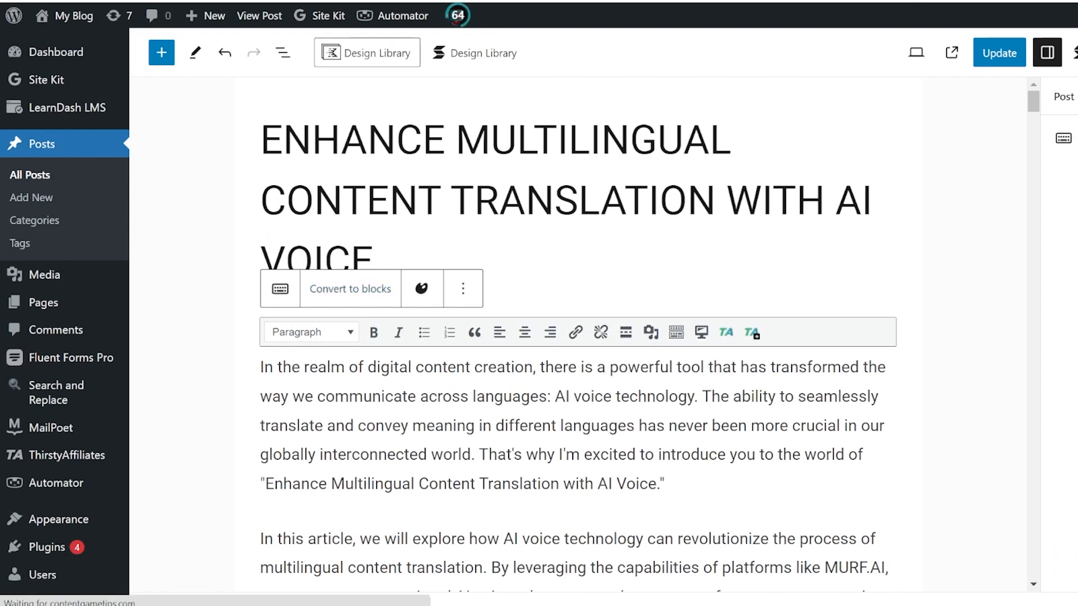
pyautogui.scroll(3, 584, 334)
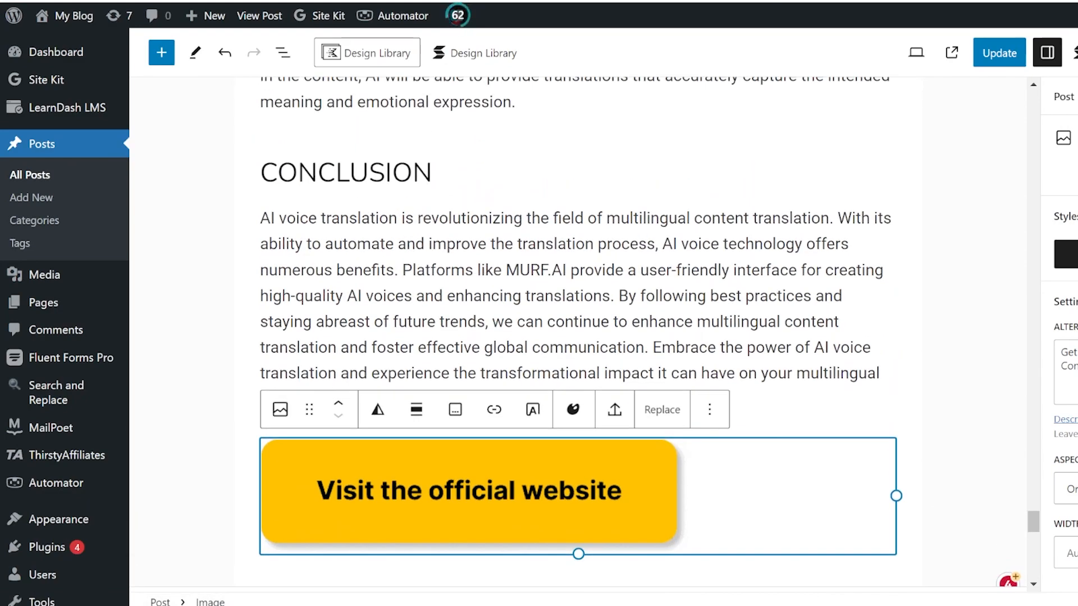
pyautogui.scroll(4, 583, 334)
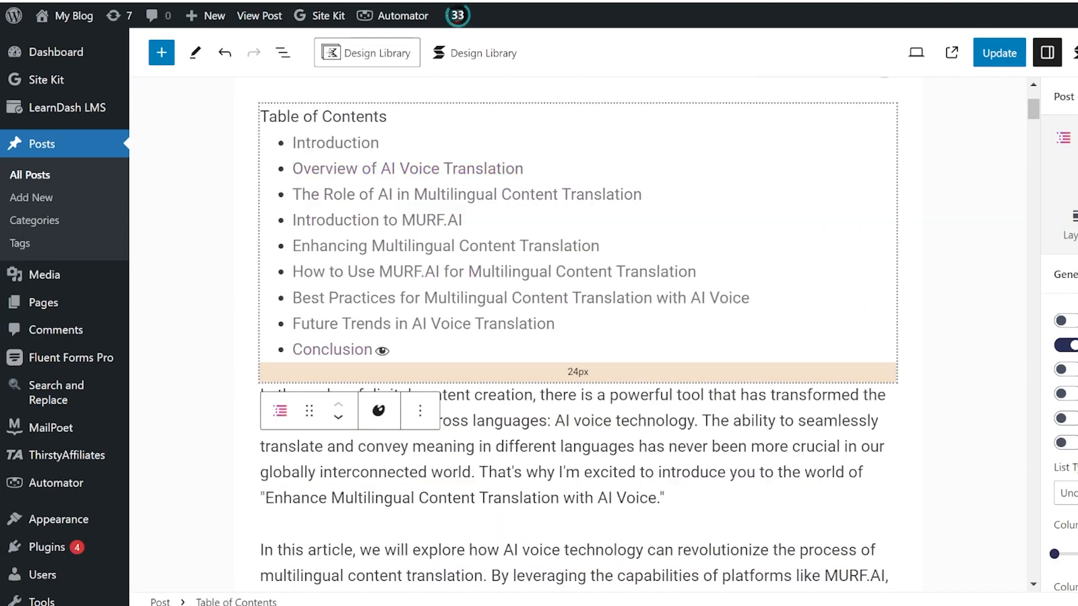
pyautogui.hotkey('ctrl', 's')
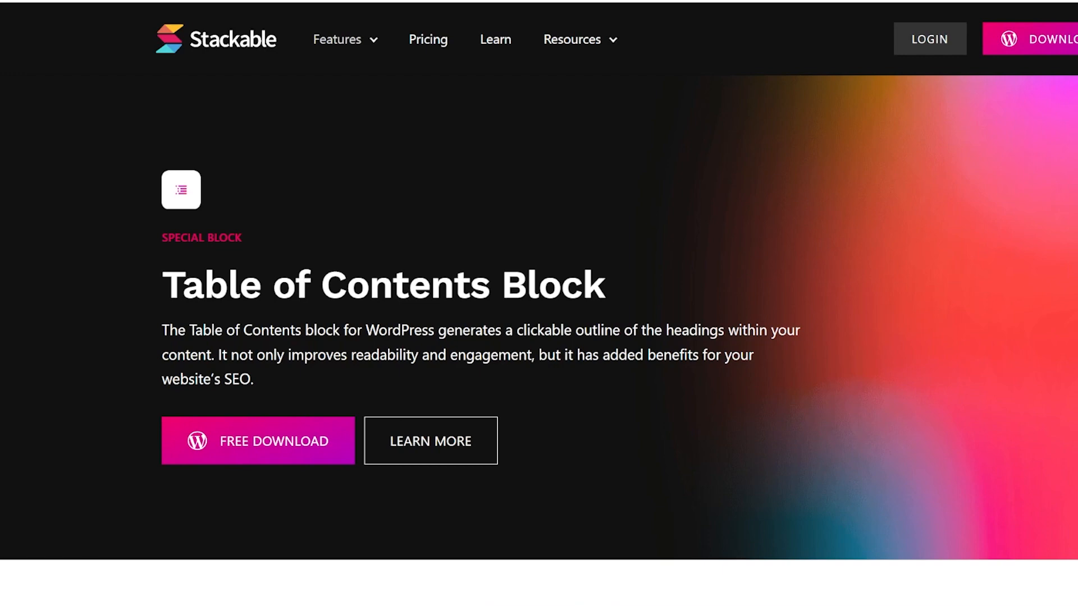
# Step: Look over the features of the Table of Contents Block on the Stackable website
pyautogui.scroll(-9, 539, 303)
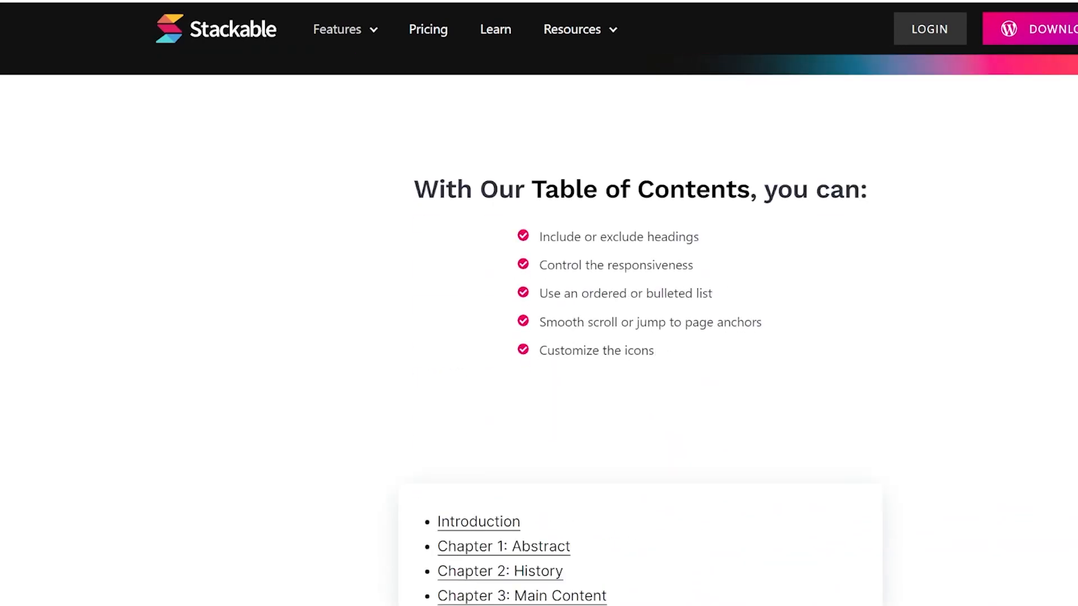
pyautogui.scroll(-4, 539, 303)
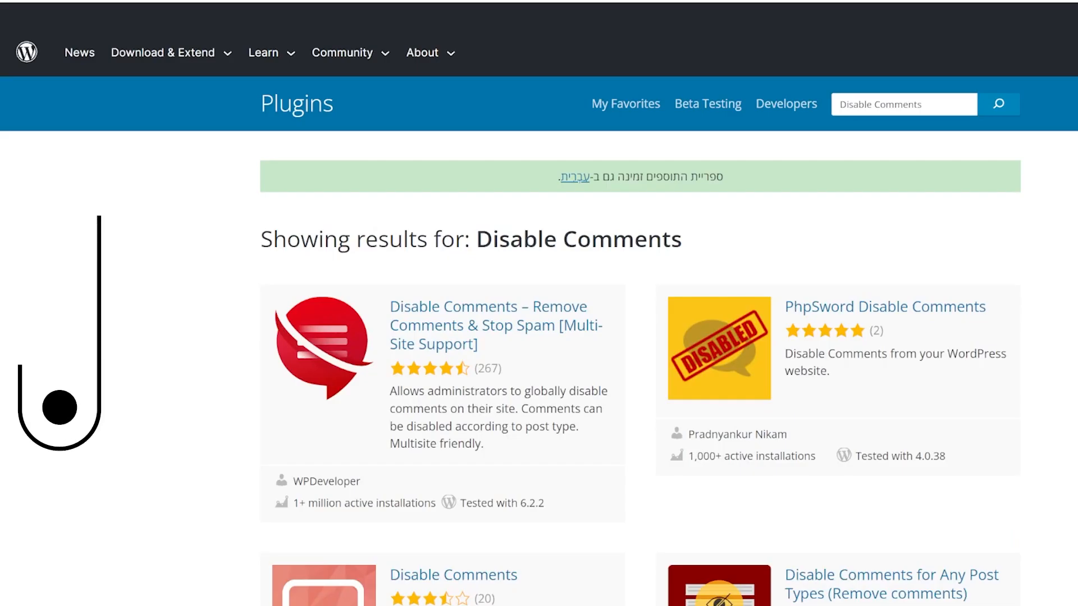
# Step: Browse the Disable Comments results in the WordPress plugin directory and read the page of the Disable Comments plugin by rbPlugins
pyautogui.scroll(-4, 539, 336)
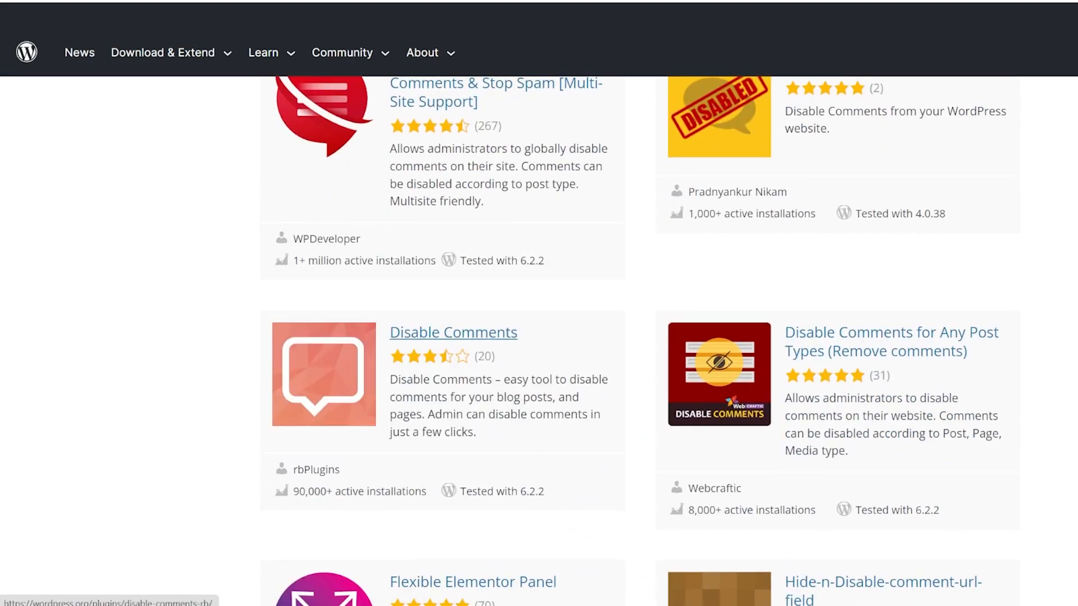
pyautogui.click(453, 333)
pyautogui.scroll(-8, 640, 336)
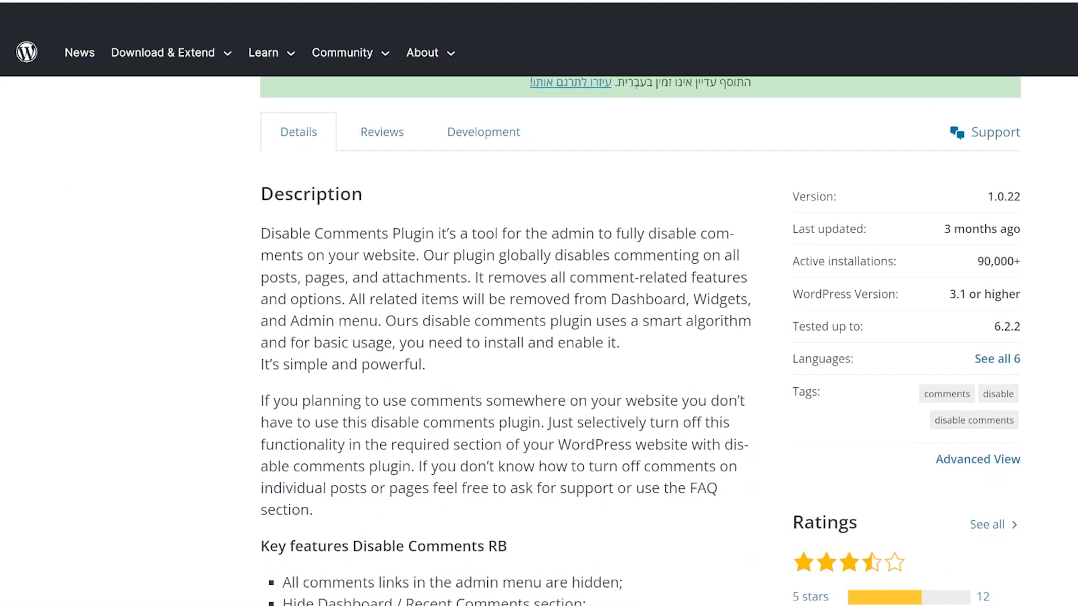
pyautogui.scroll(-2, 640, 337)
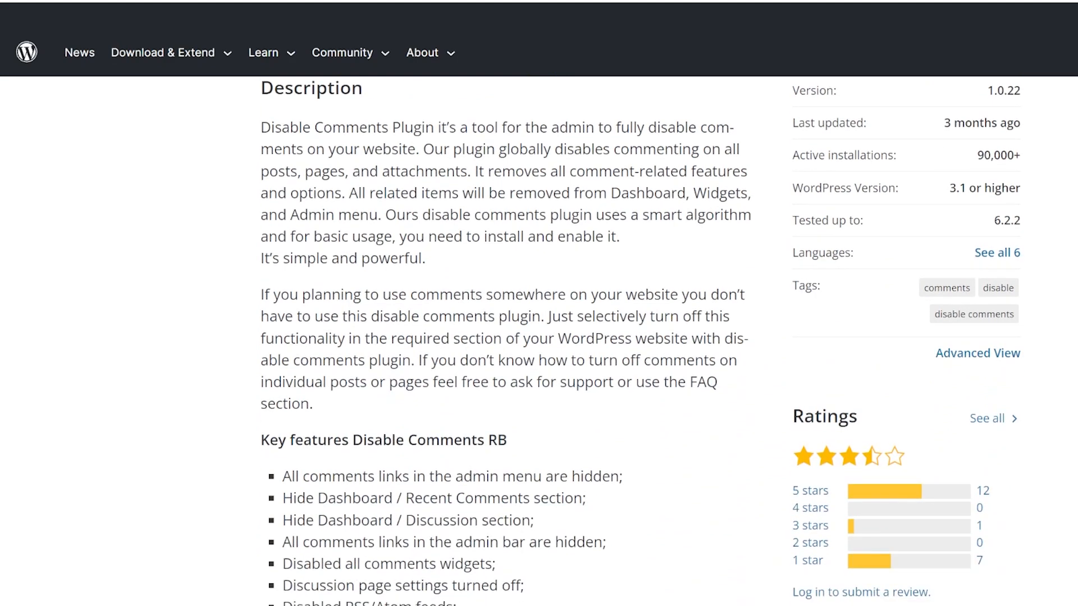
pyautogui.scroll(-3, 640, 337)
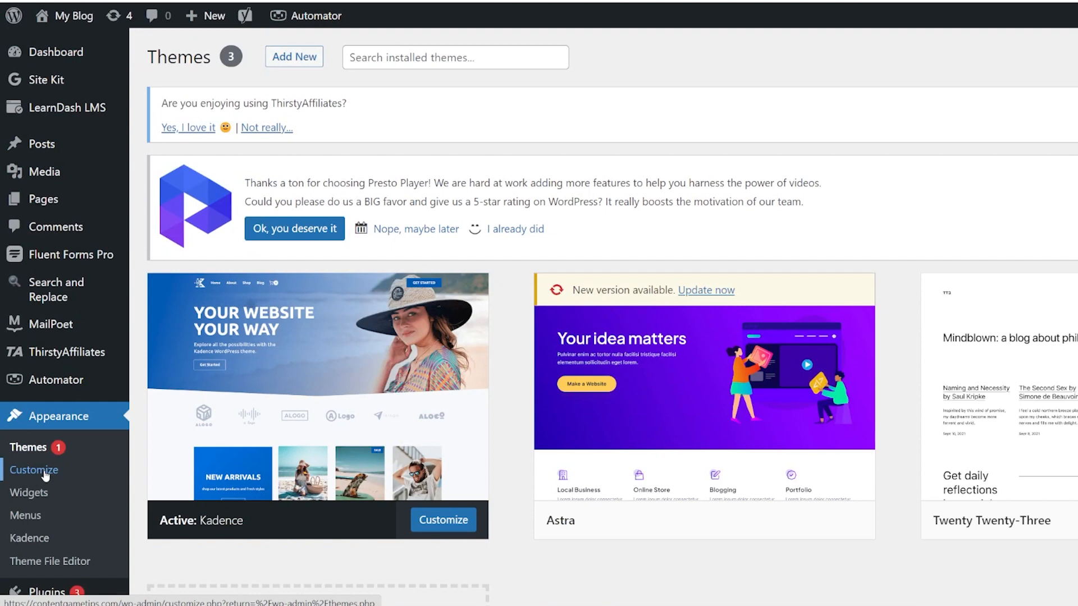
# Step: Turn off Show Comments in the Kadence theme's Single Post Layout customizer settings
pyautogui.click(32, 538)
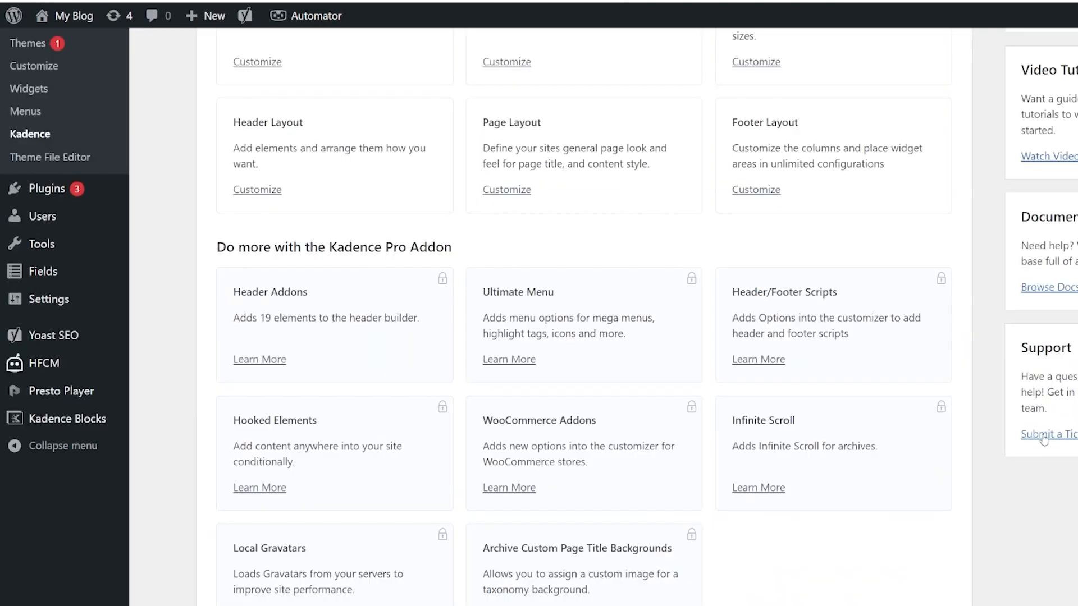
pyautogui.scroll(5, 938, 435)
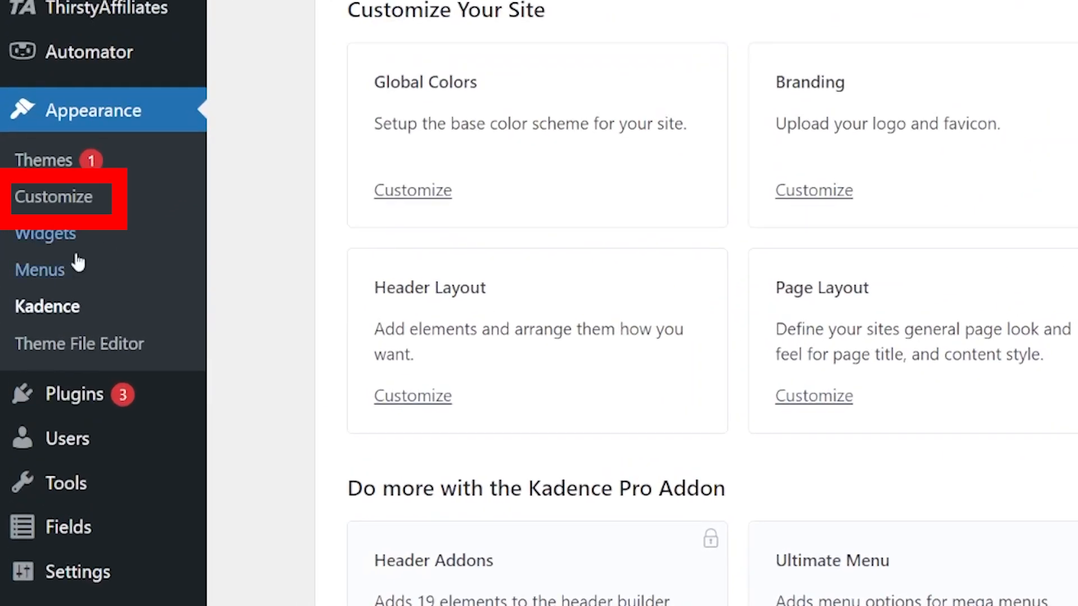
pyautogui.click(53, 205)
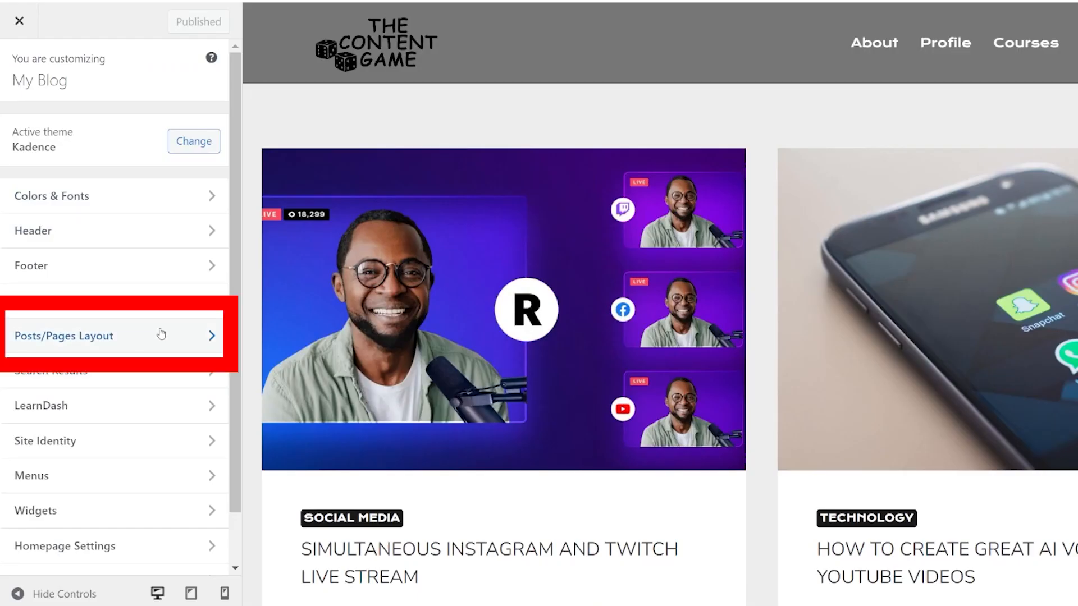
pyautogui.click(161, 334)
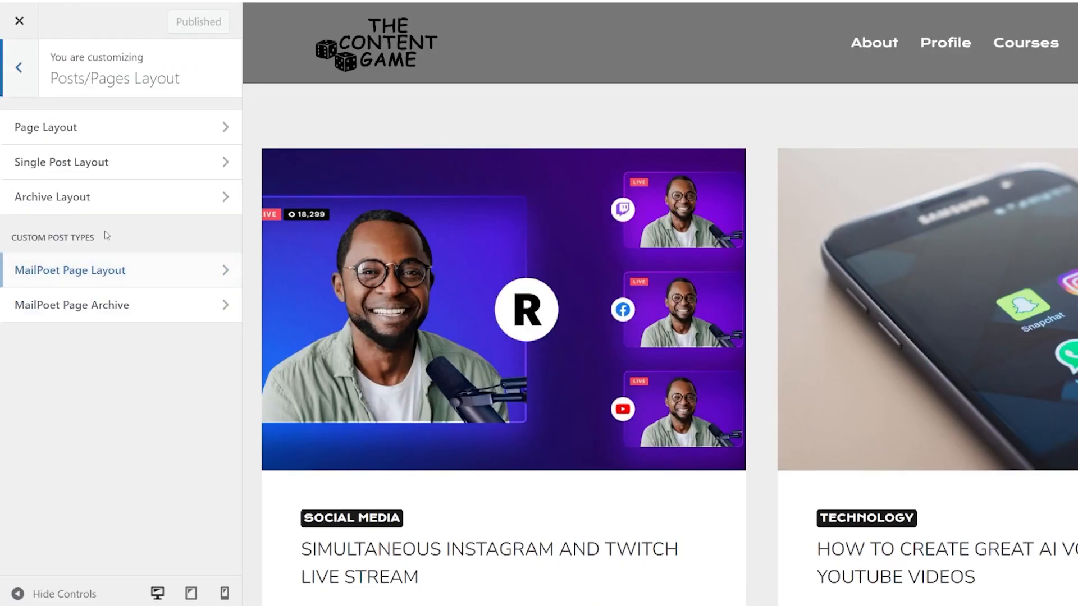
pyautogui.click(124, 163)
pyautogui.scroll(-3, 139, 390)
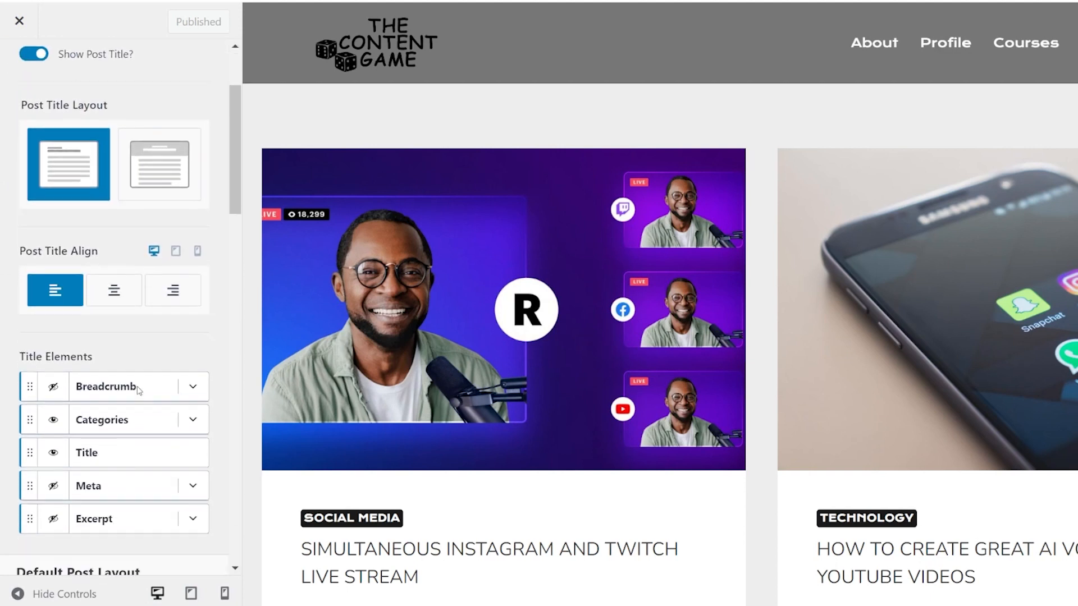
pyautogui.scroll(-5, 138, 390)
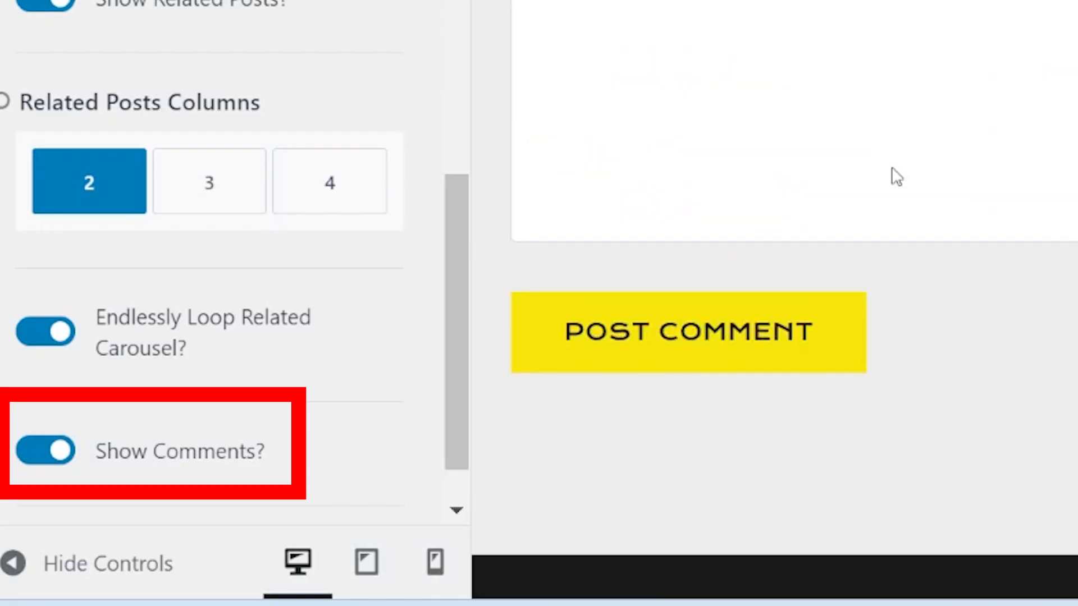
pyautogui.click(45, 450)
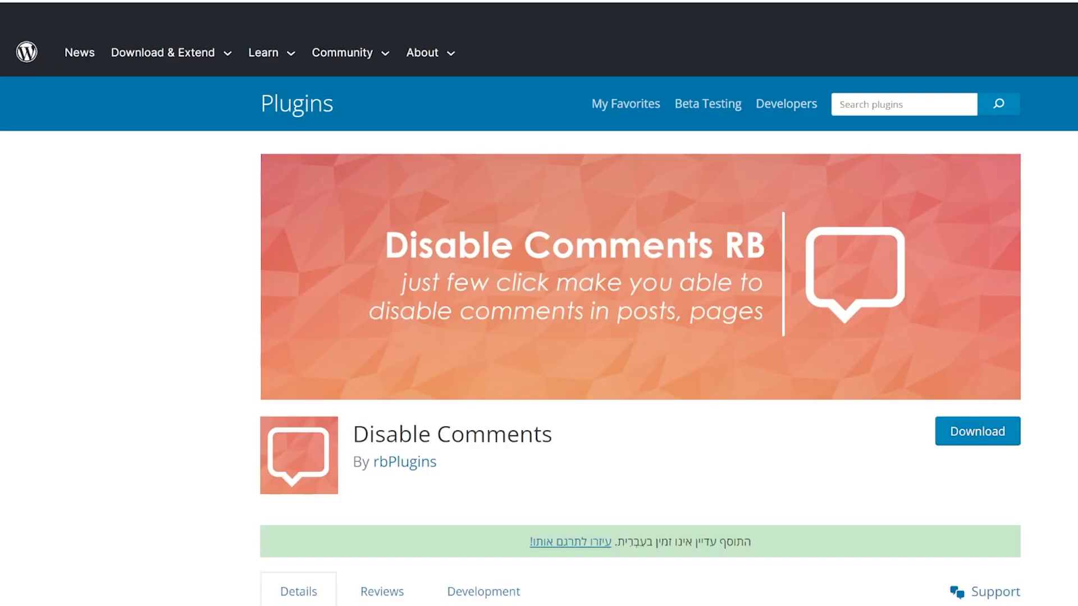
# Step: Search the WordPress plugin directory for Site Kit by Google and look over the Site Kit dashboard
pyautogui.click(840, 105)
pyautogui.write('Site Kit by Google')
pyautogui.press('Return')
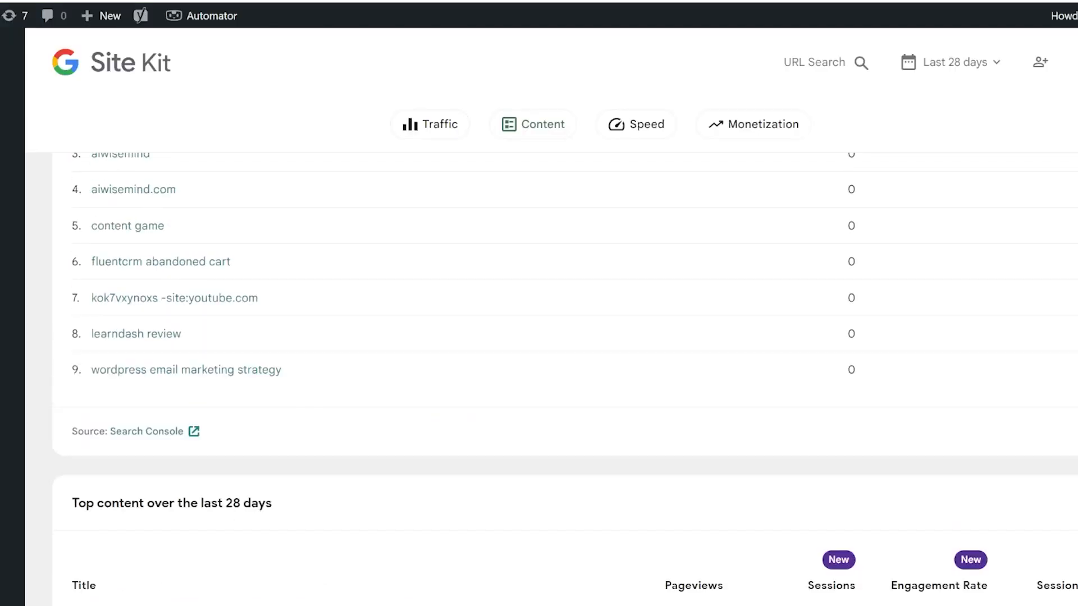
pyautogui.scroll(20, 550, 359)
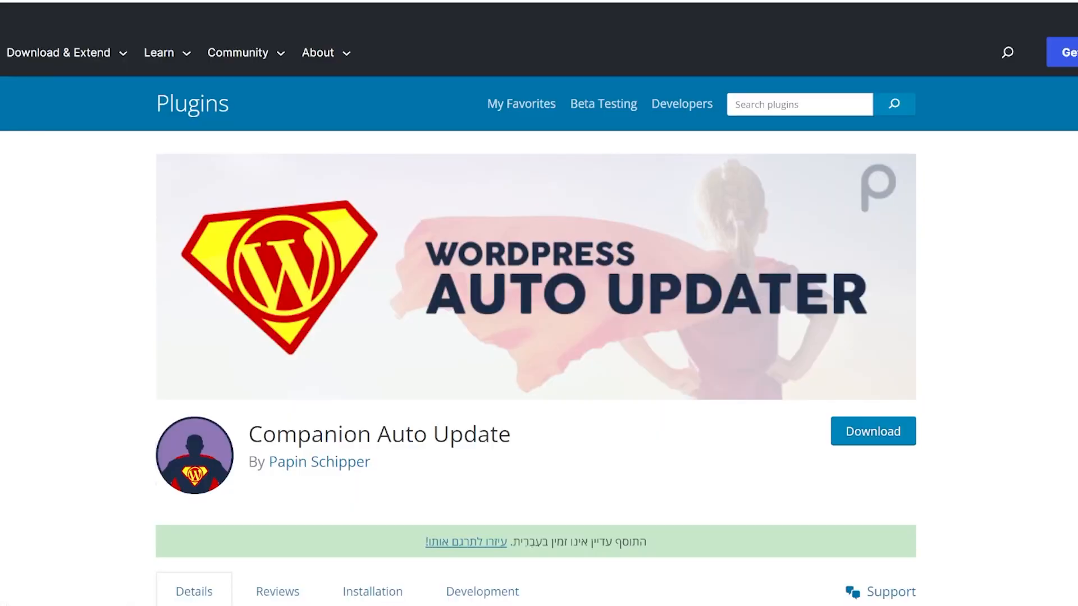
# Step: Read the Companion Auto Update plugin page, including its main features, control, scheduling and notification sections
pyautogui.scroll(-5, 539, 340)
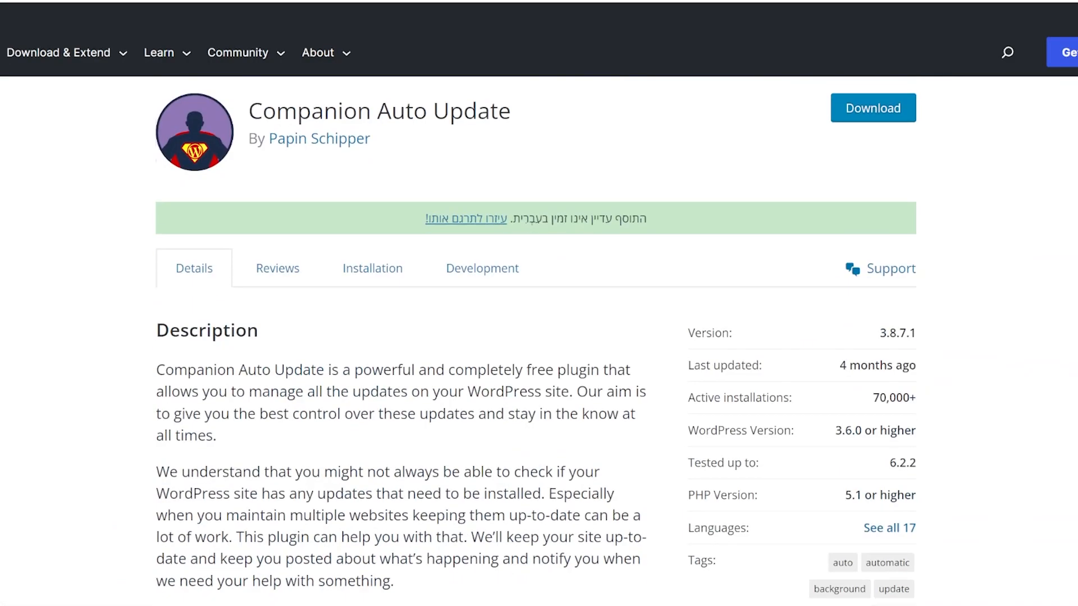
pyautogui.scroll(-6, 535, 340)
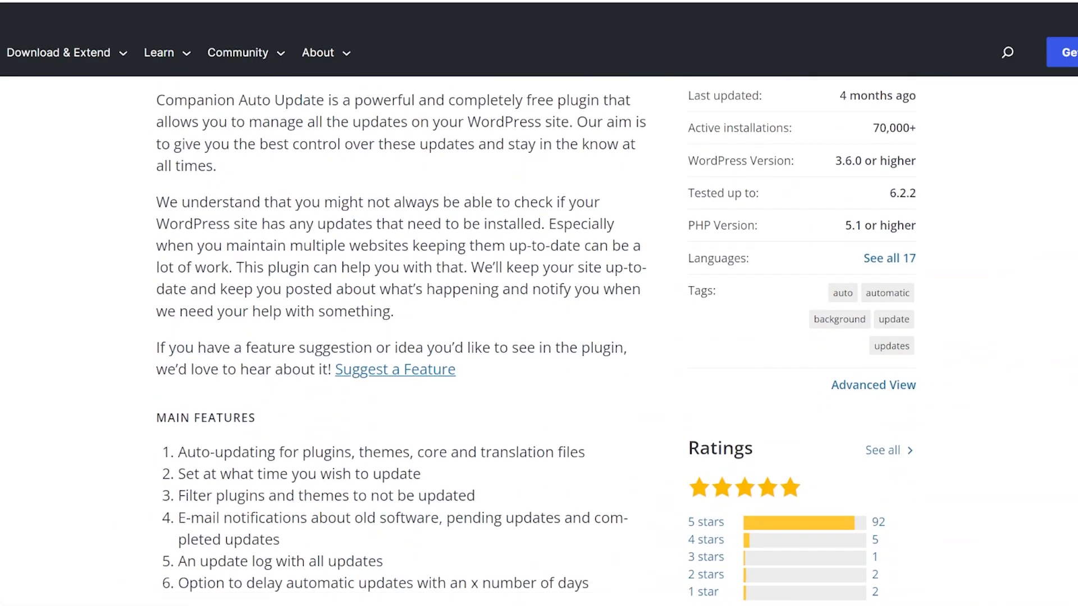
pyautogui.scroll(-4, 536, 340)
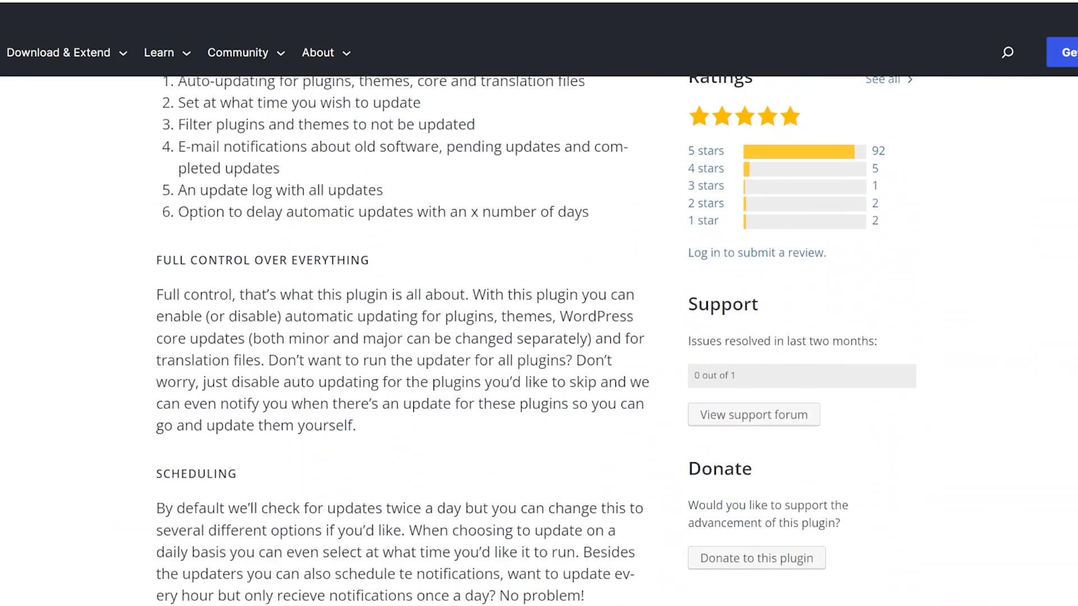
pyautogui.scroll(-5, 535, 340)
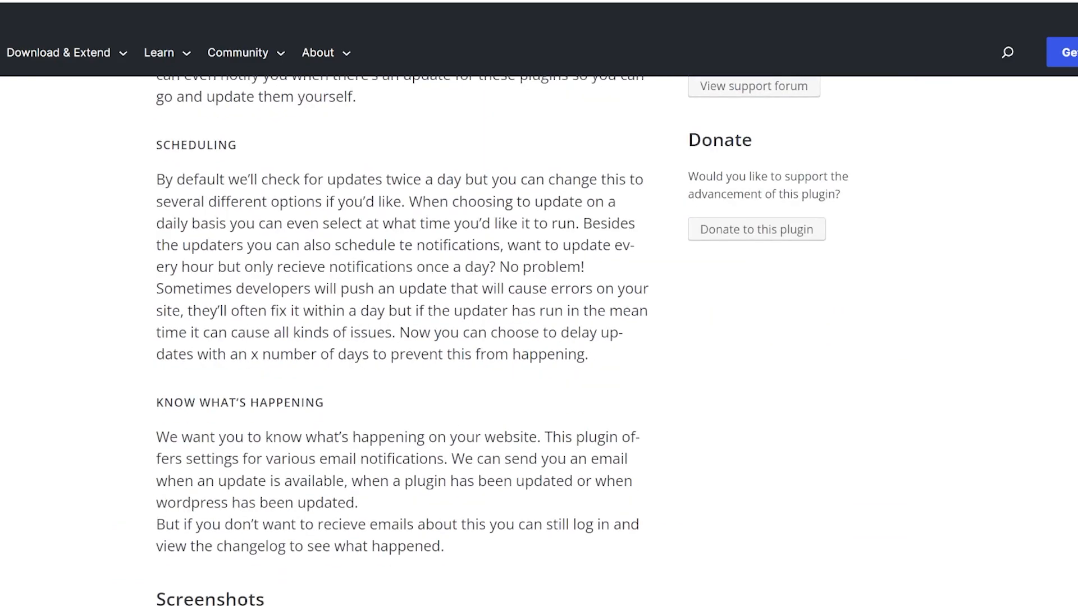
pyautogui.scroll(6, 536, 340)
pyautogui.scroll(10, 535, 340)
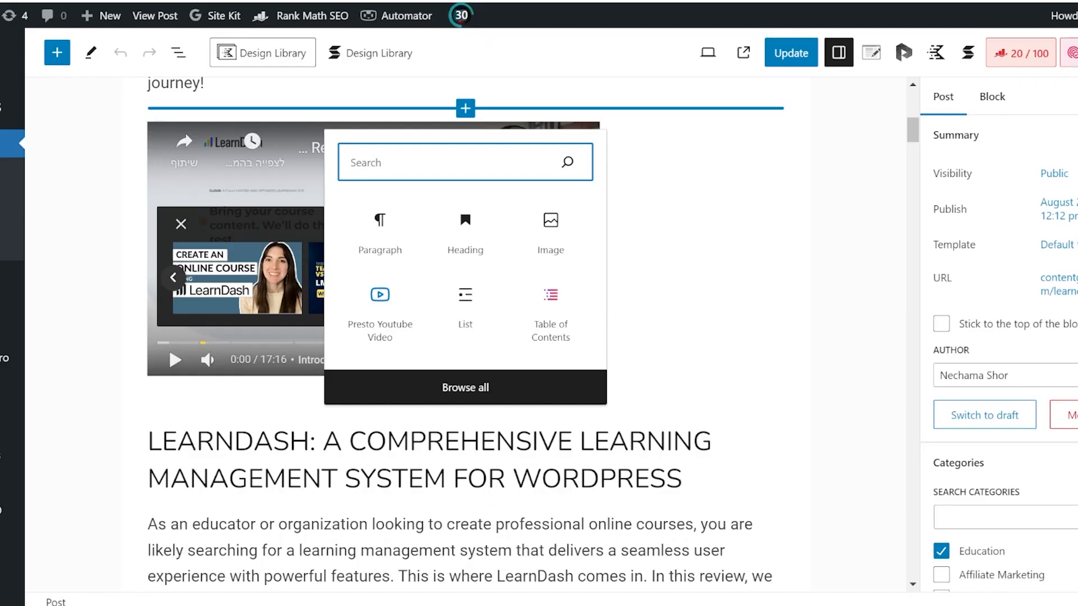
pyautogui.write('youtube')
pyautogui.press('Return')
pyautogui.write('https://youtu.be/rnJNDzOc8B8')
pyautogui.press('Return')
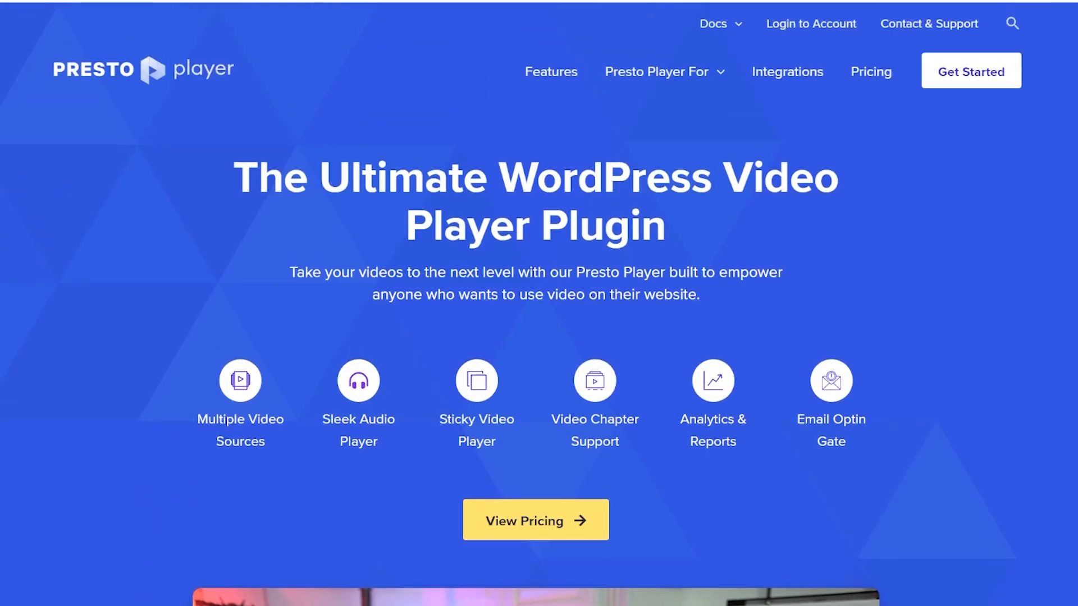
pyautogui.scroll(-10, 539, 303)
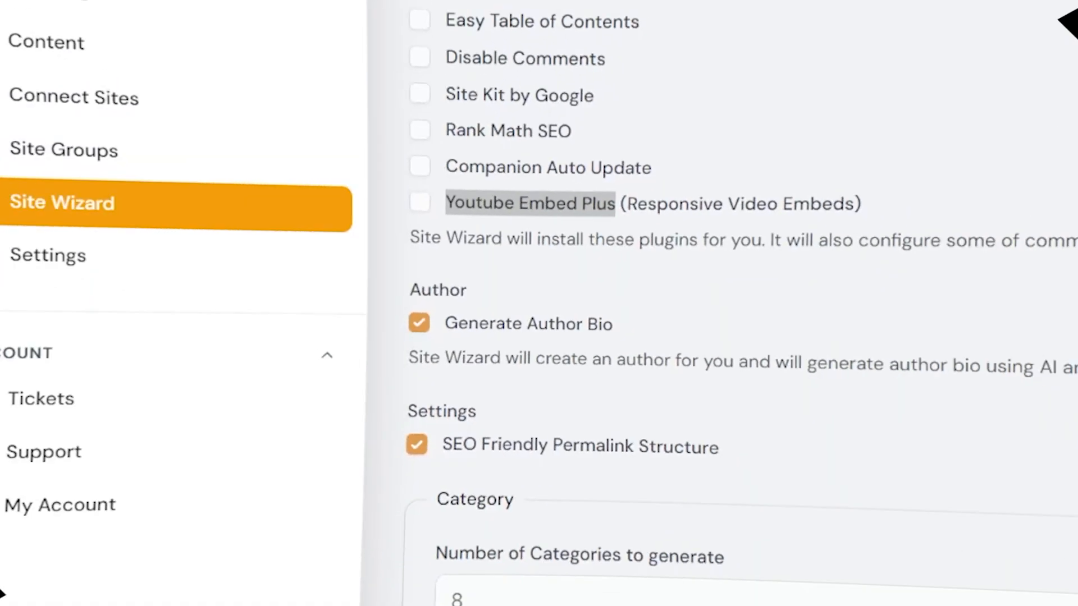
# Step: Review the Site Wizard's Generate Author Bio option and save the WordPress permalink settings
pyautogui.moveTo(610, 323); pyautogui.dragTo(448, 323)
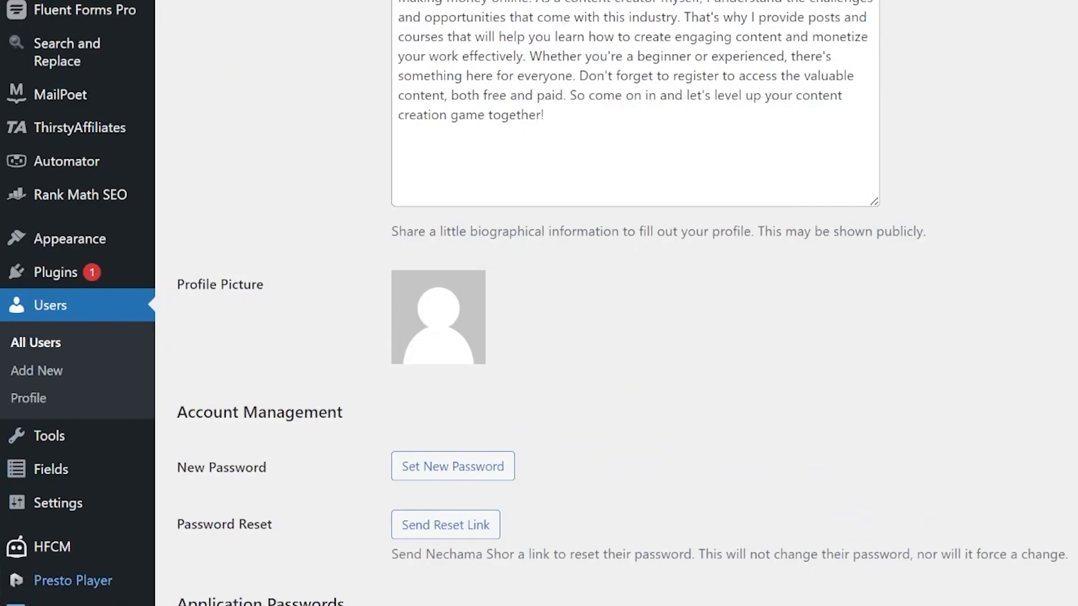
pyautogui.moveTo(58, 503)
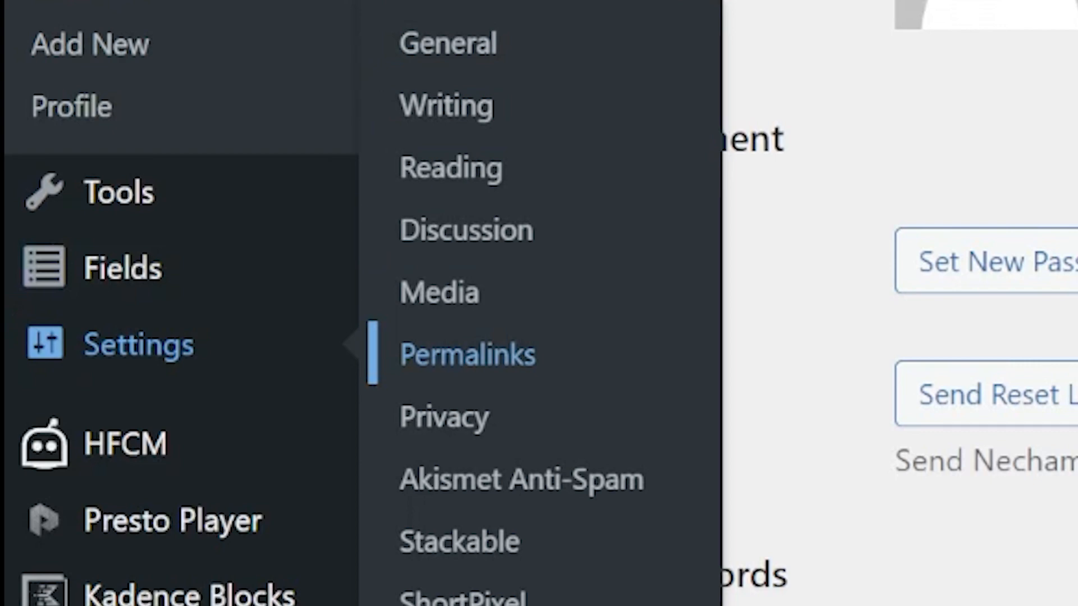
pyautogui.click(467, 354)
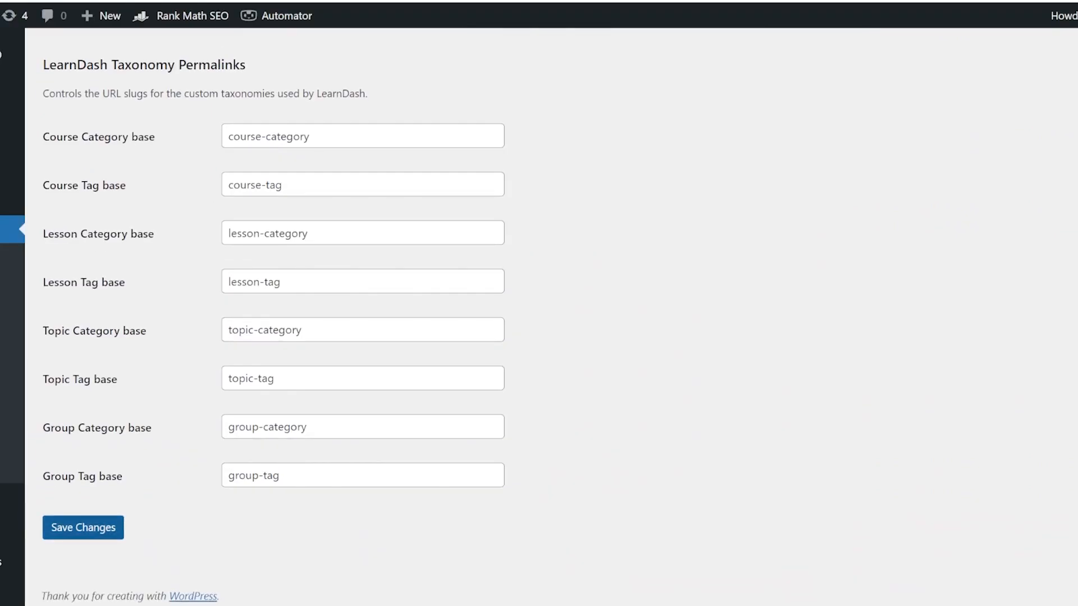
pyautogui.click(83, 527)
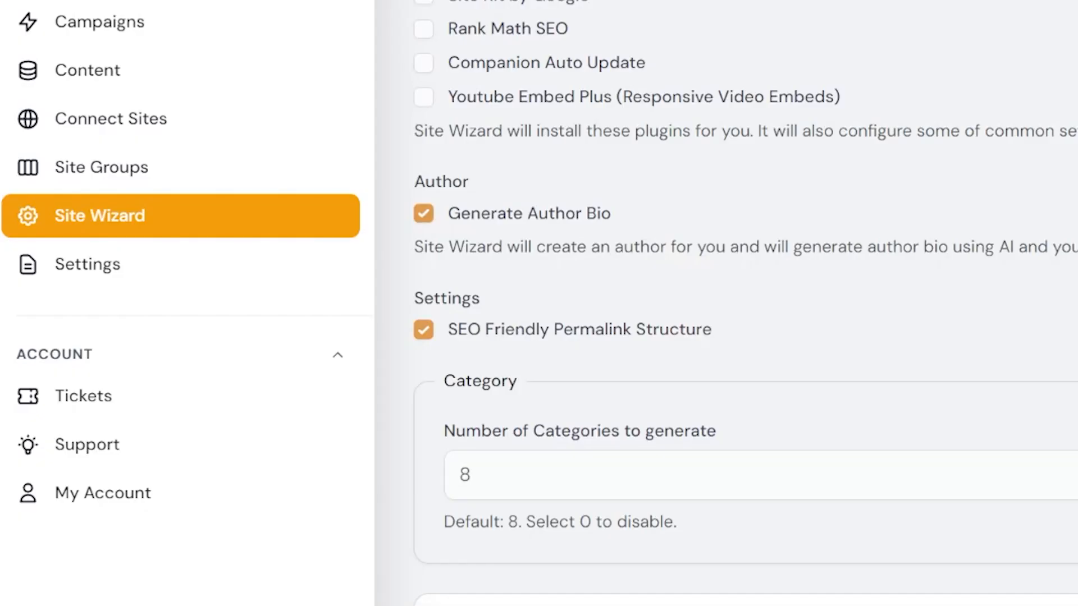
# Step: Start the site setup with Generate Author Bio and SEO Friendly Permalink Structure enabled, 8 categories to generate and no listed plugins from Classic Widgets onward
pyautogui.moveTo(711, 329); pyautogui.dragTo(448, 330)
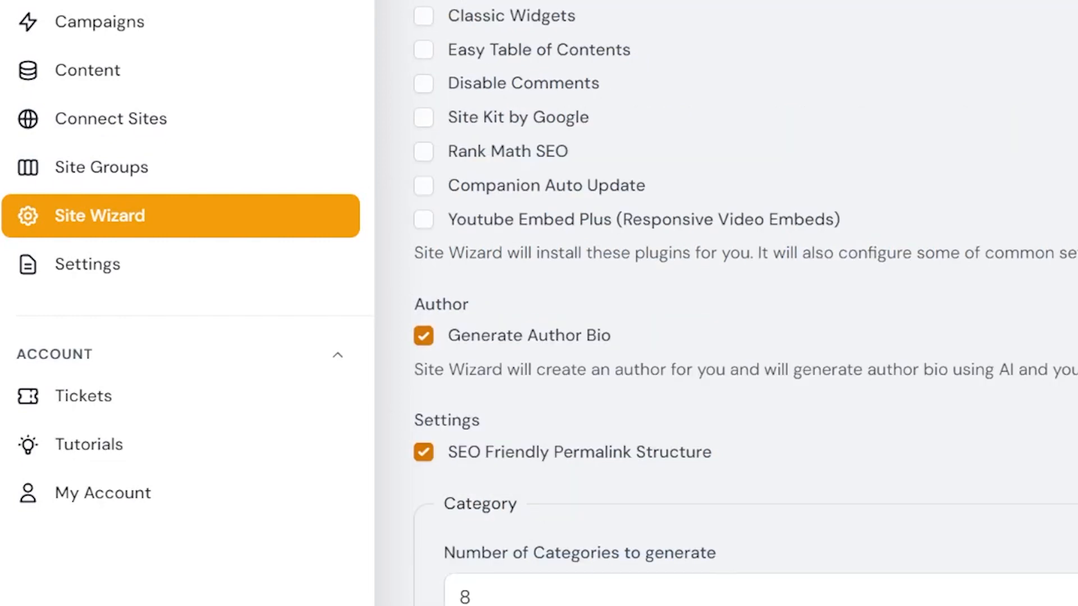
pyautogui.scroll(-1, 744, 303)
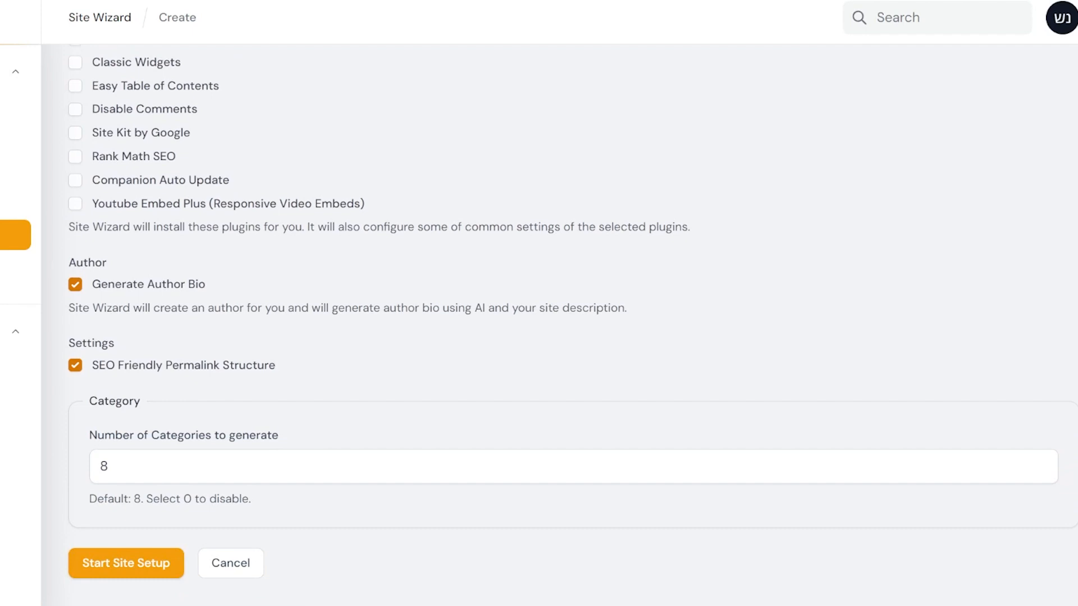
pyautogui.click(126, 563)
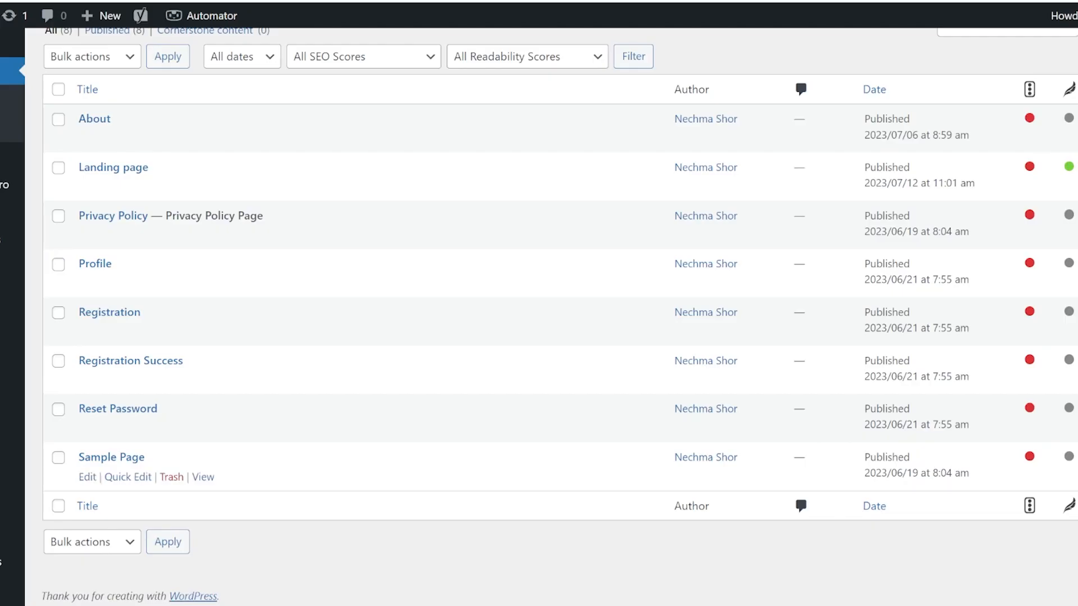
# Step: Move the Sample Page to the trash and read through the Disclosure page on the site
pyautogui.click(172, 477)
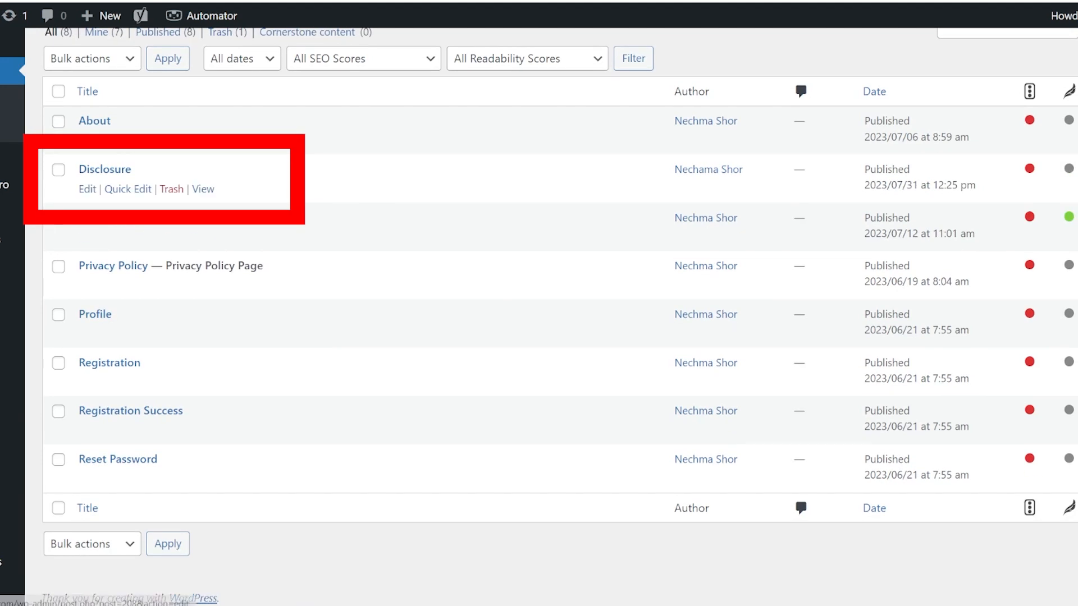
pyautogui.click(203, 188)
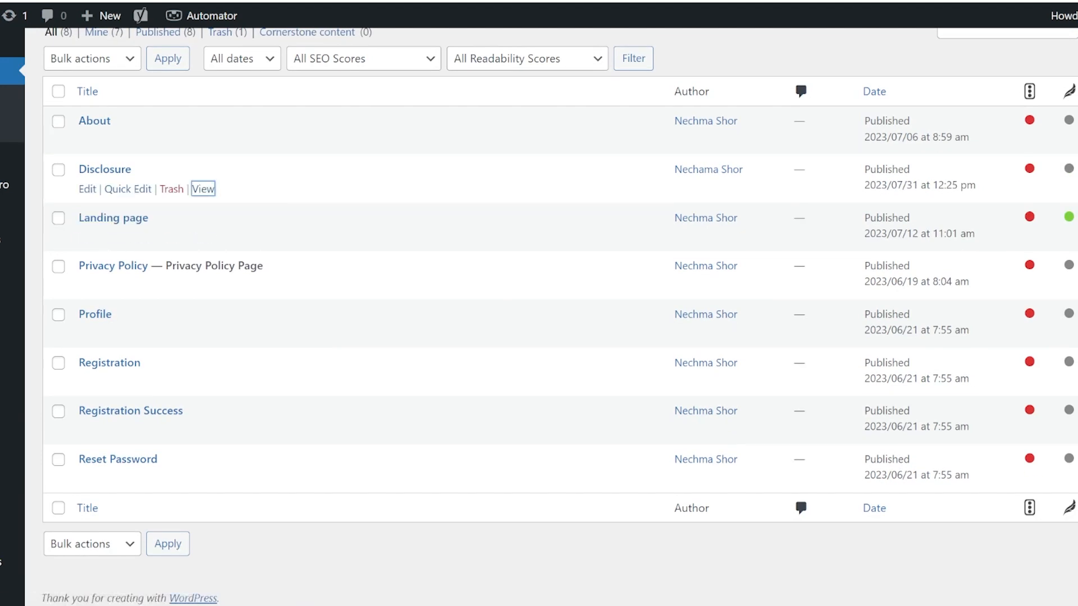
pyautogui.scroll(-8, 538, 337)
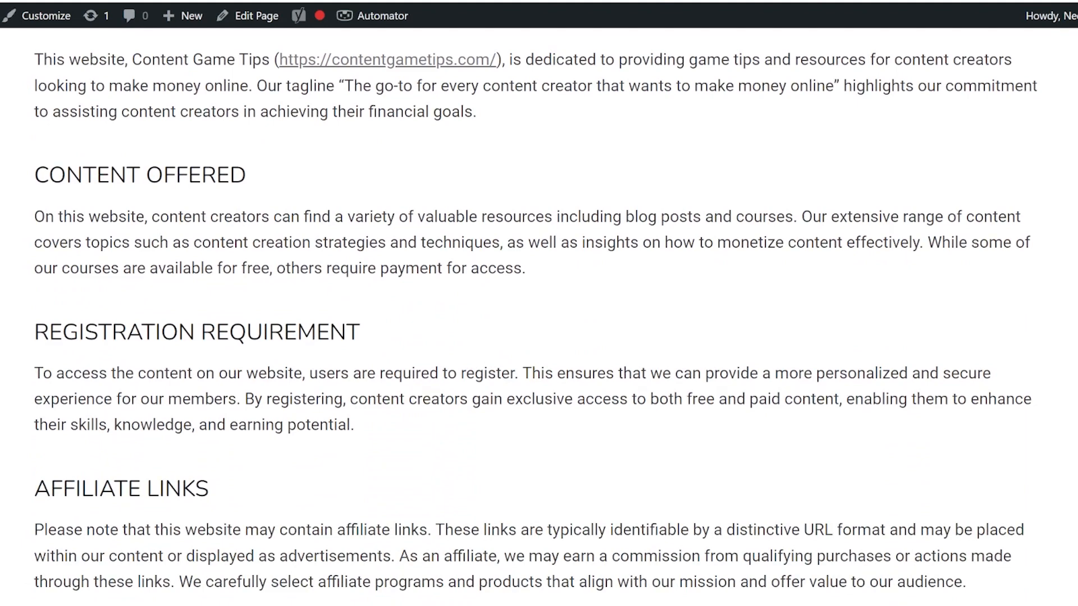
pyautogui.scroll(-2, 539, 314)
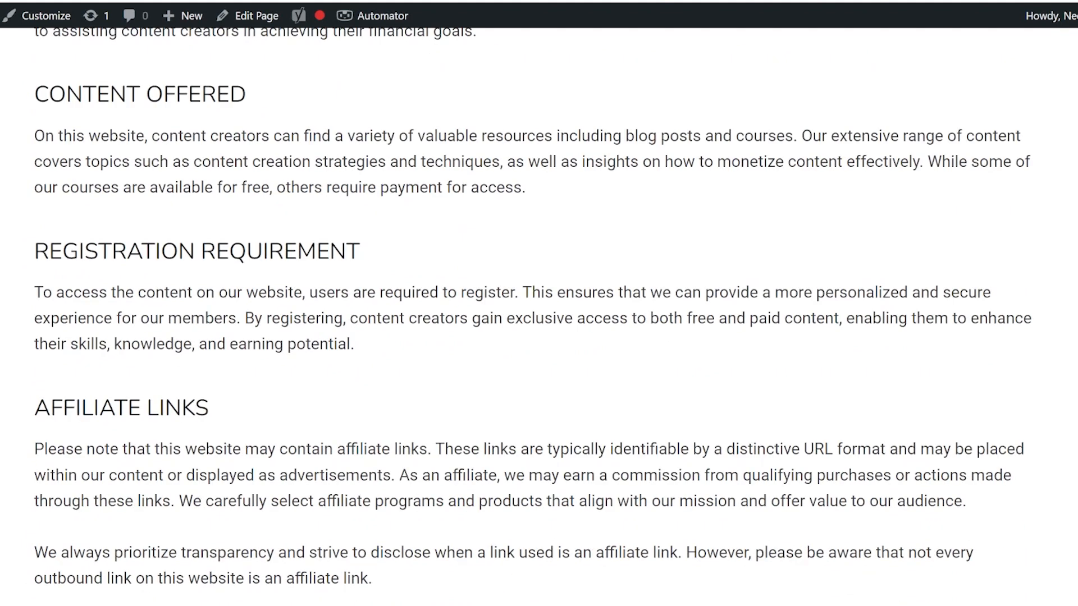
pyautogui.scroll(-2, 538, 314)
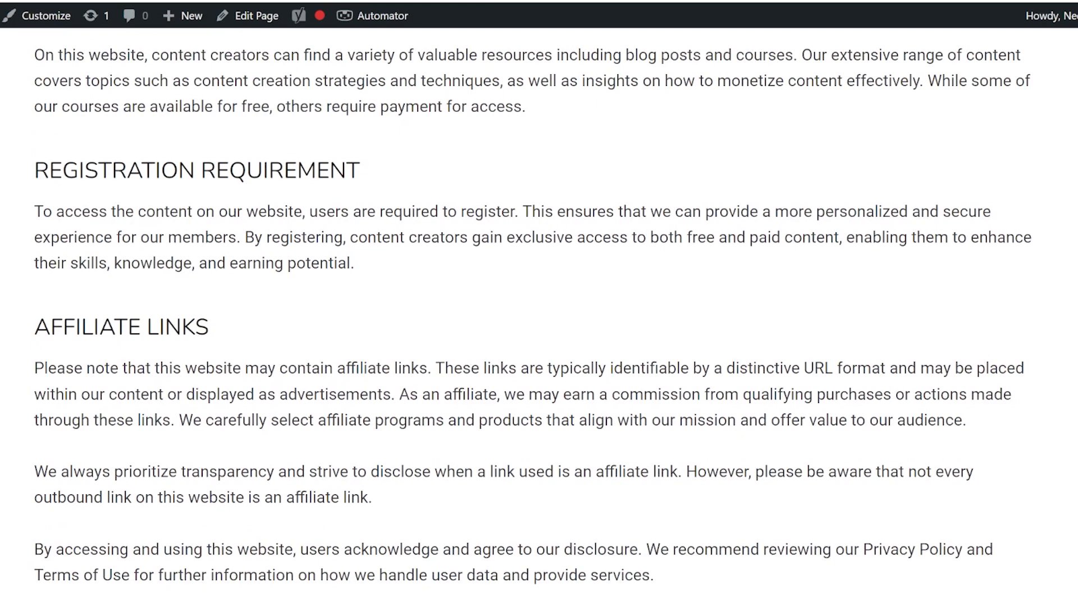
pyautogui.scroll(-4, 539, 315)
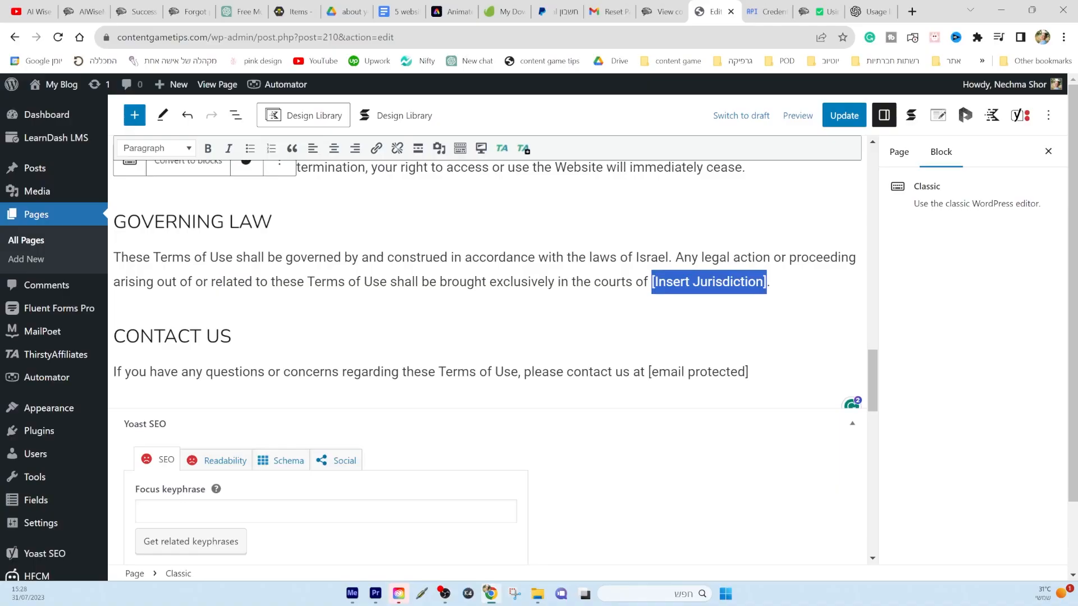
# Step: Replace the [Insert Jurisdiction] placeholder under Governing Law in the Terms of Use with Israel and clear the email placeholder under Contact Us
pyautogui.write('Israel')
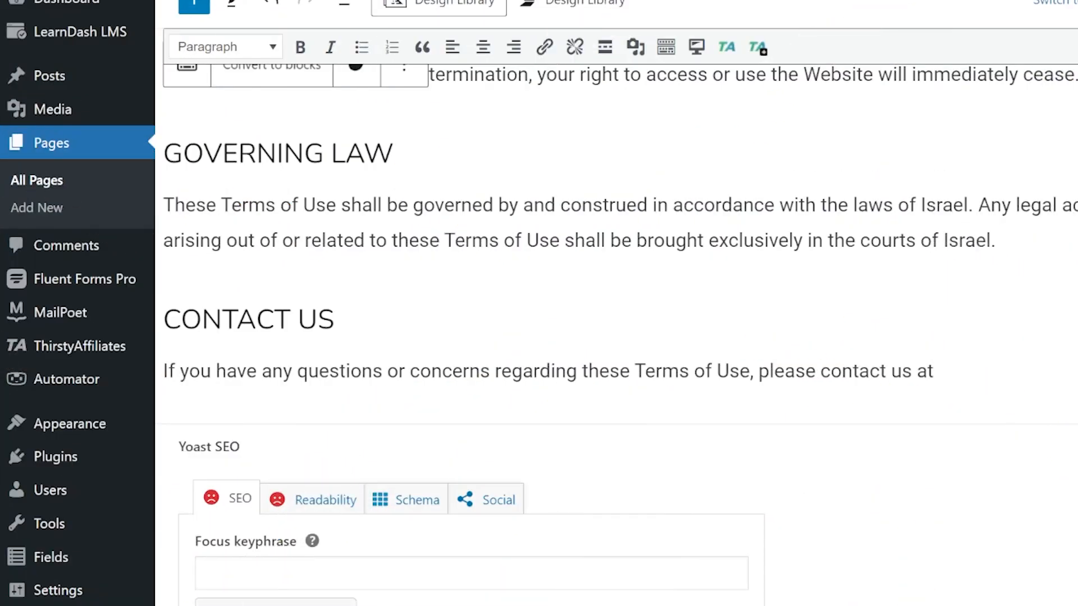
pyautogui.scroll(-1, 617, 315)
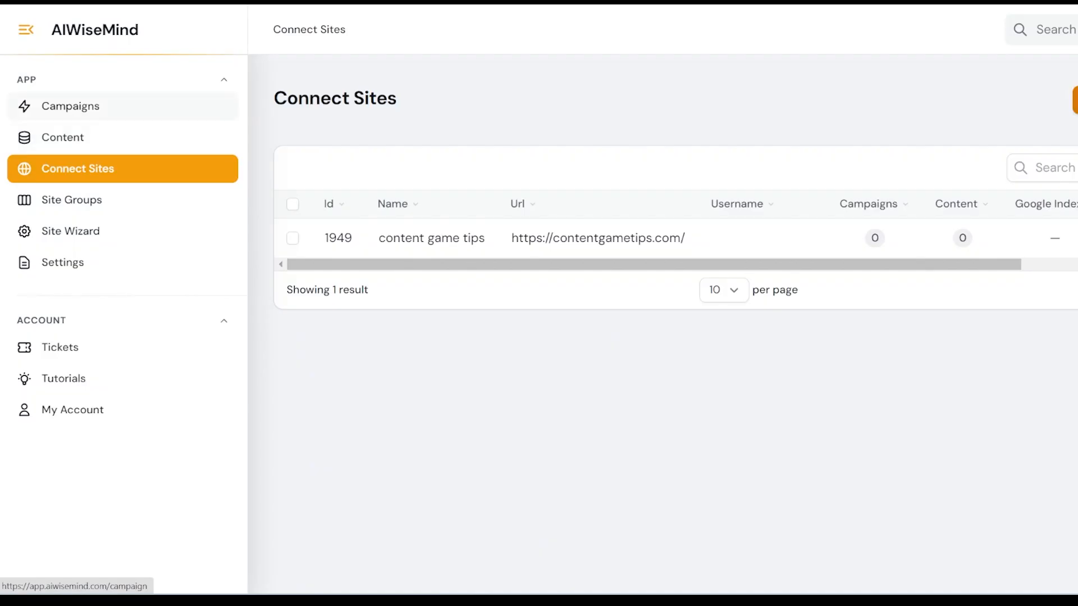
# Step: Start a new AIWiseMind campaign of type Other Product Reviews with the Single Product Review for each Post format
pyautogui.click(70, 106)
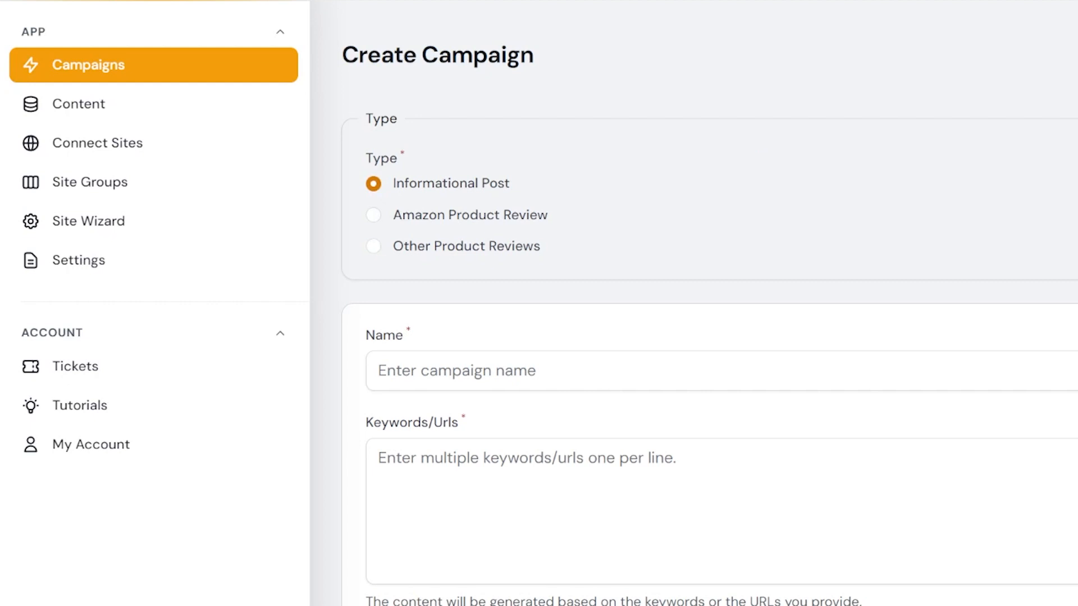
pyautogui.scroll(-2, 693, 337)
pyautogui.click(373, 117)
pyautogui.click(373, 148)
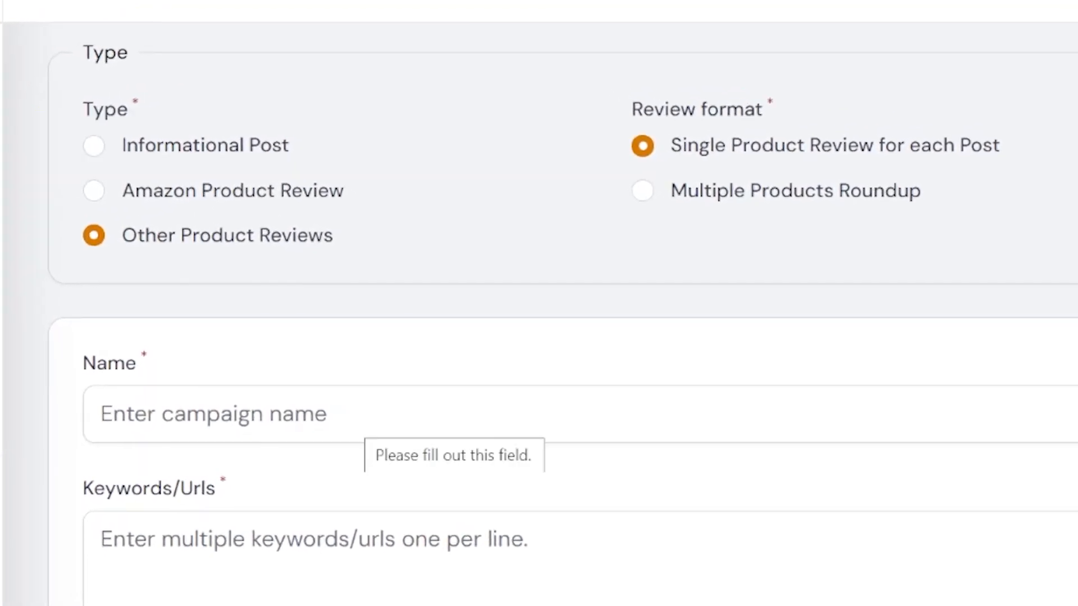
# Step: Name the campaign AI tools and enter aiwisemind.com as its keyword/URL
pyautogui.click(364, 415)
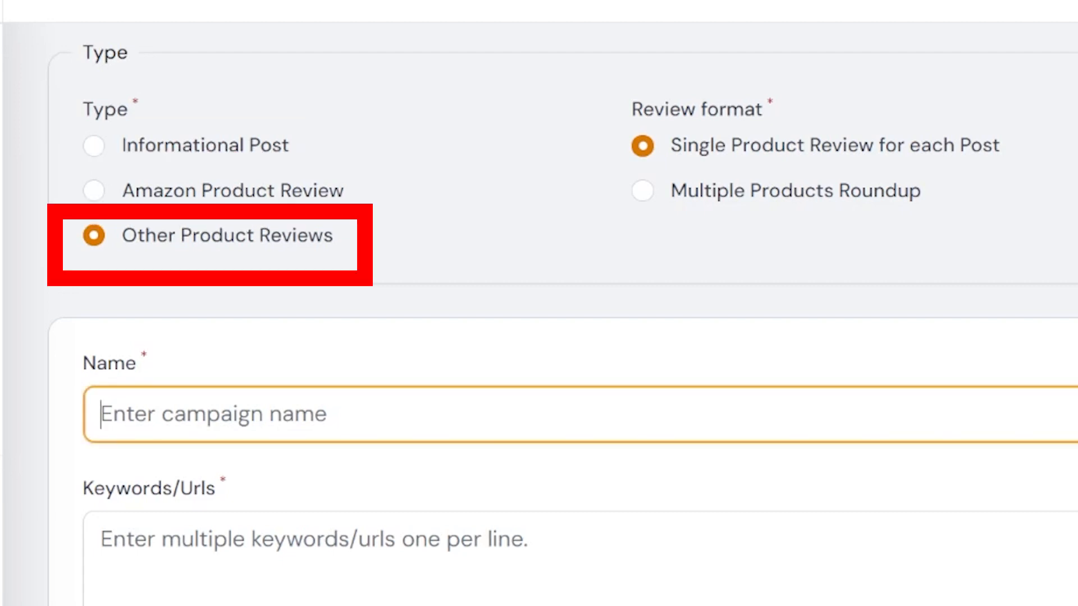
pyautogui.write('AI to')
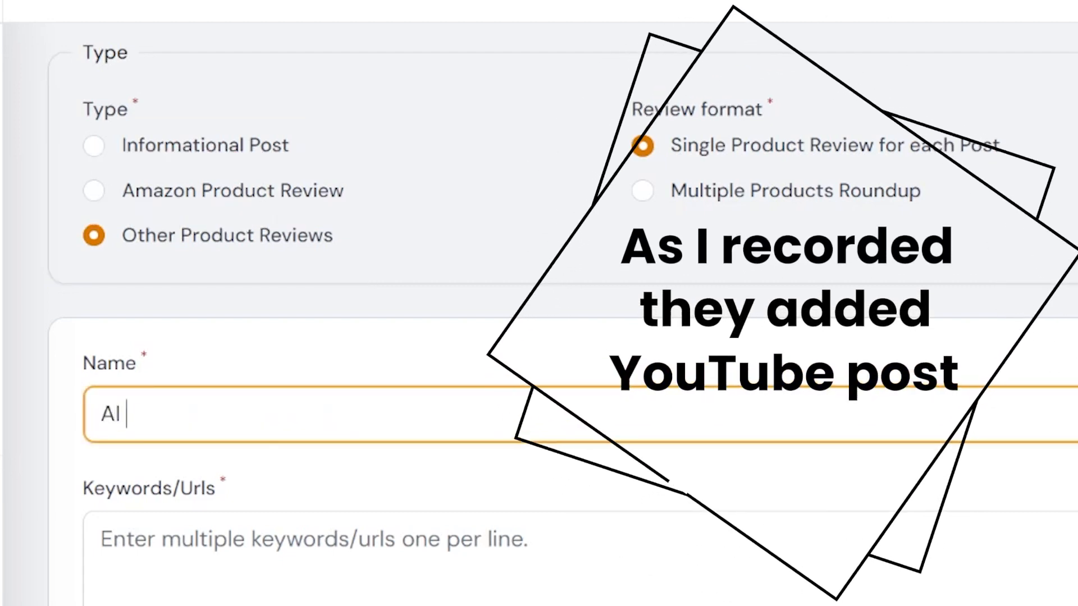
pyautogui.write('ols')
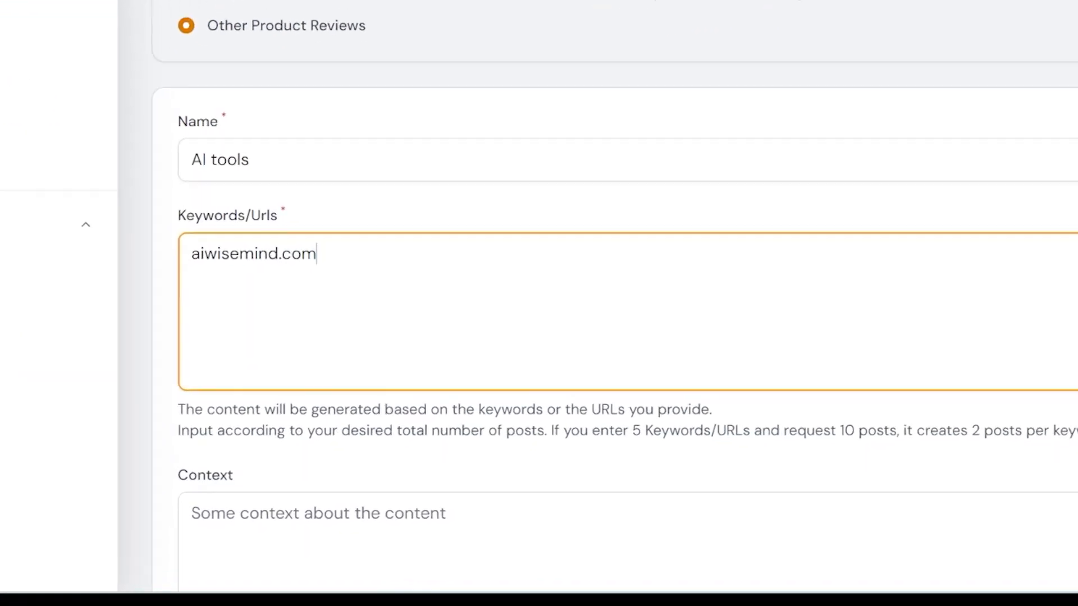
pyautogui.press('Return')
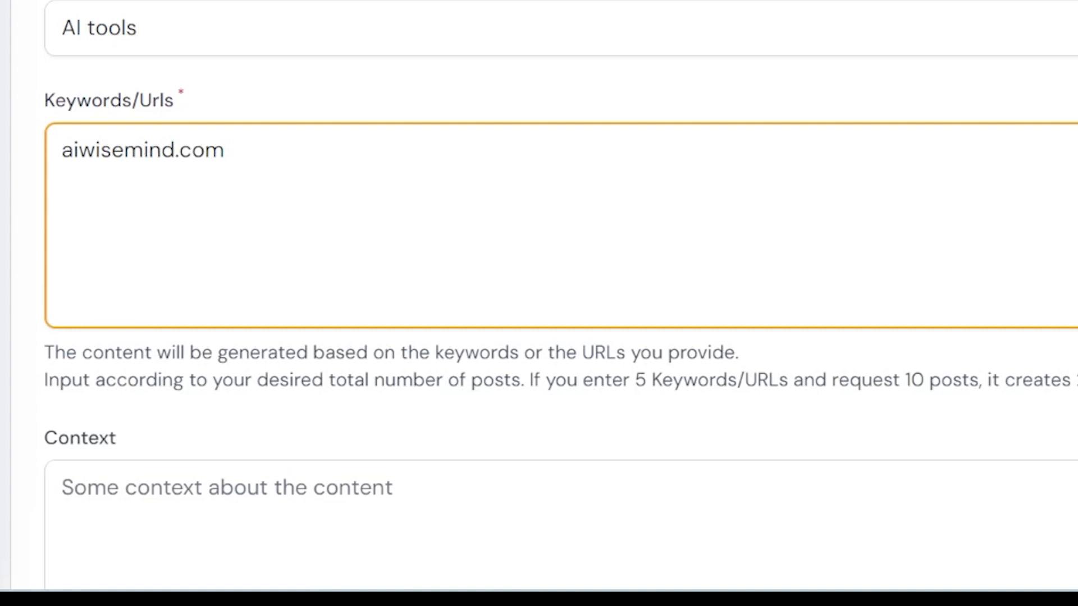
# Step: Describe in the Context a tool that creates blog content for creators without time, adding that social media content is not theirs and can be lost
pyautogui.scroll(-5, 539, 303)
pyautogui.click(538, 289)
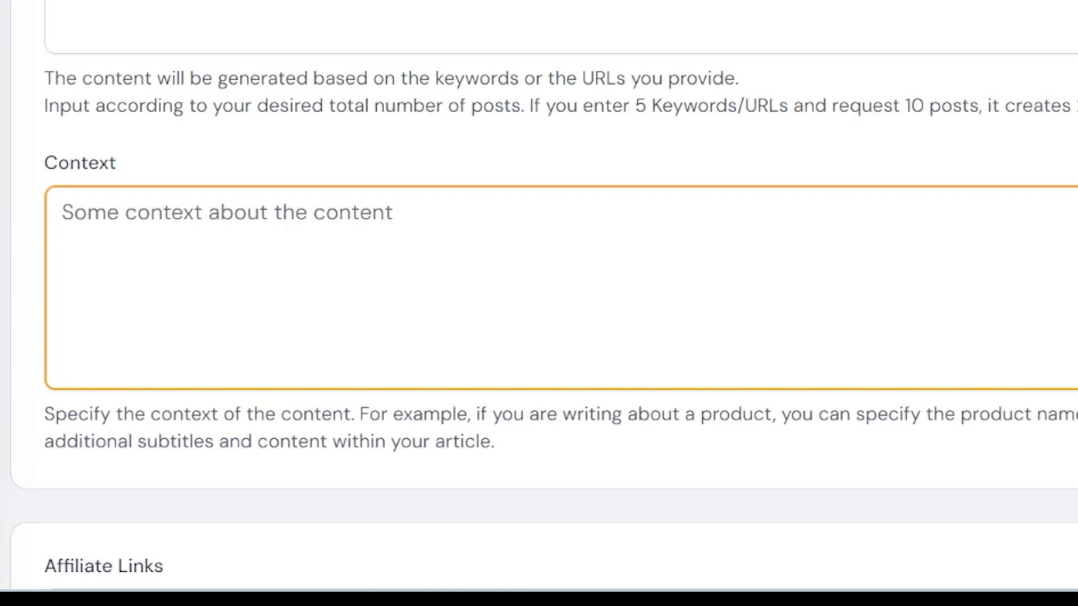
pyautogui.write("this is website that creates content for blogs, it is helpful for content creators who wants to create posts but don't have time.")
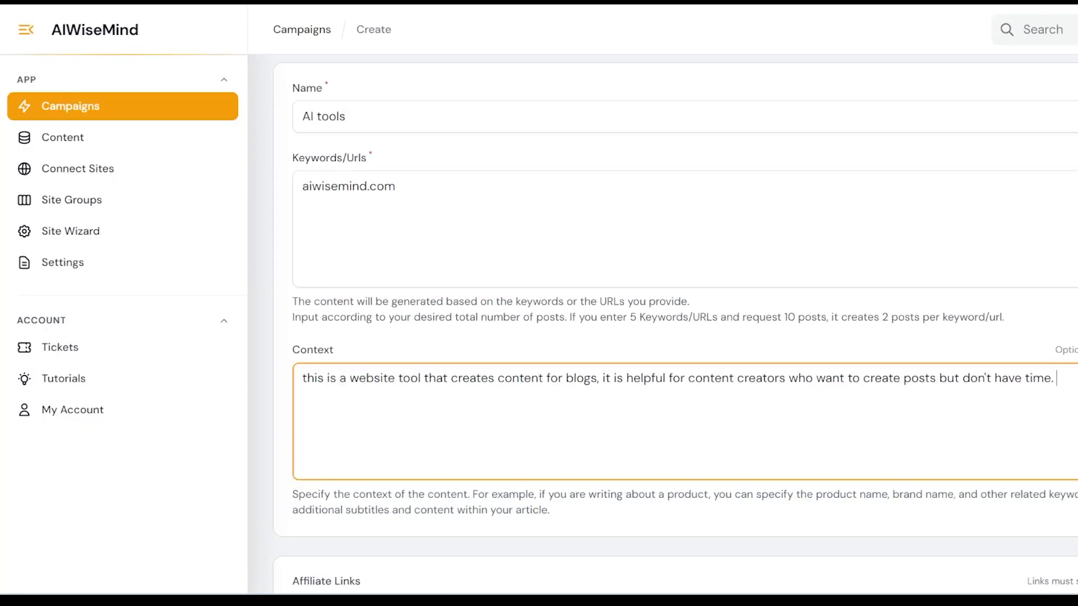
pyautogui.write('content on social media but lets face it, it is not yours and you are in danger everyt')
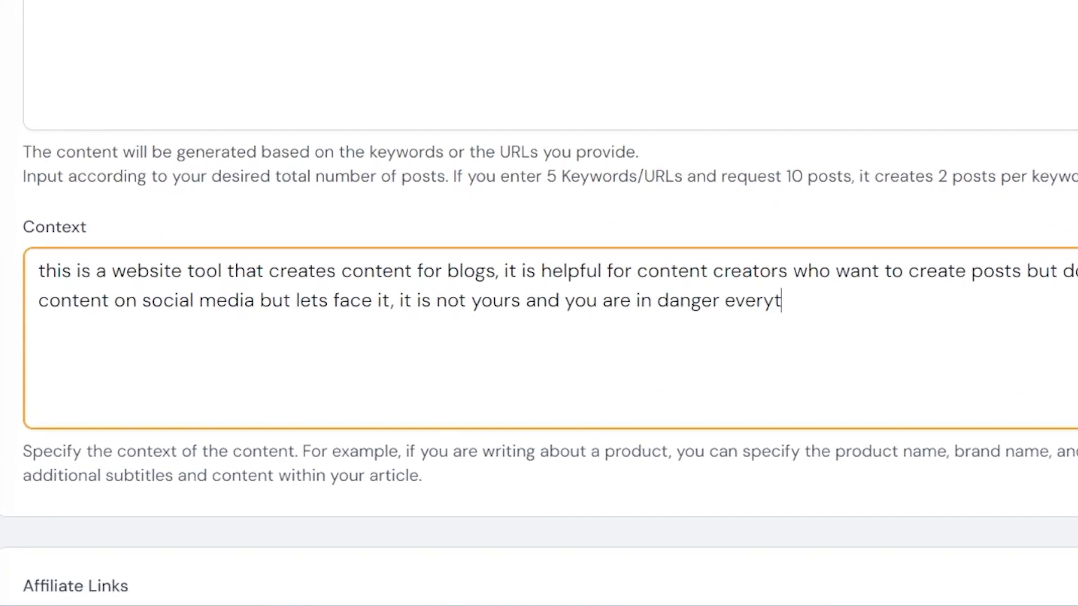
pyautogui.press('BackSpace')
pyautogui.write('day that you are going to loose it w')
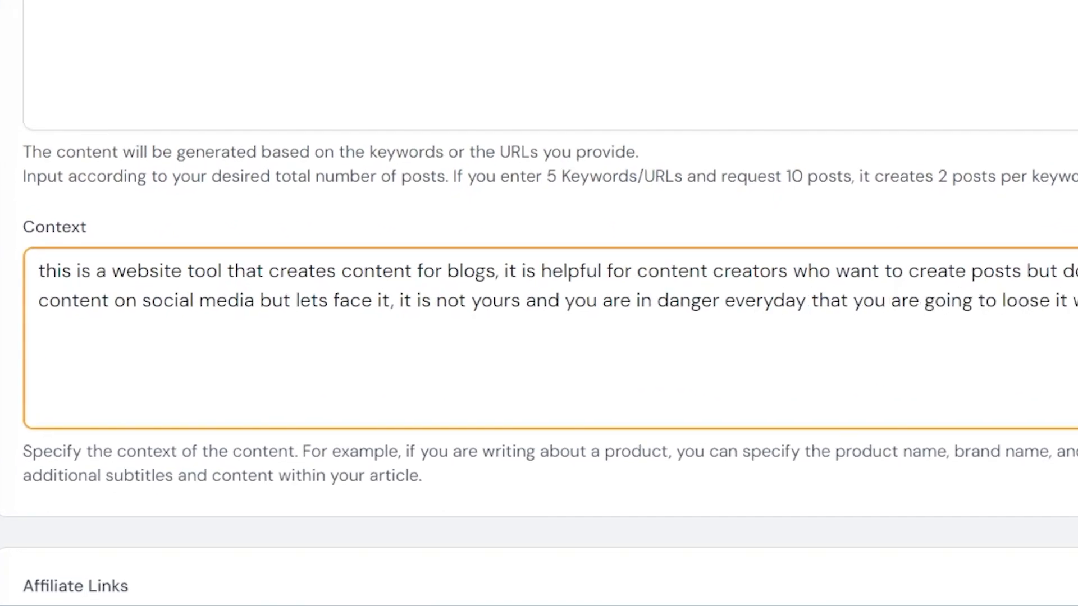
pyautogui.write(" that they don't want you any more on their platform. so social media is great for collecting audiance, but the best for love your content and want to get closer to you by reading your website, or")
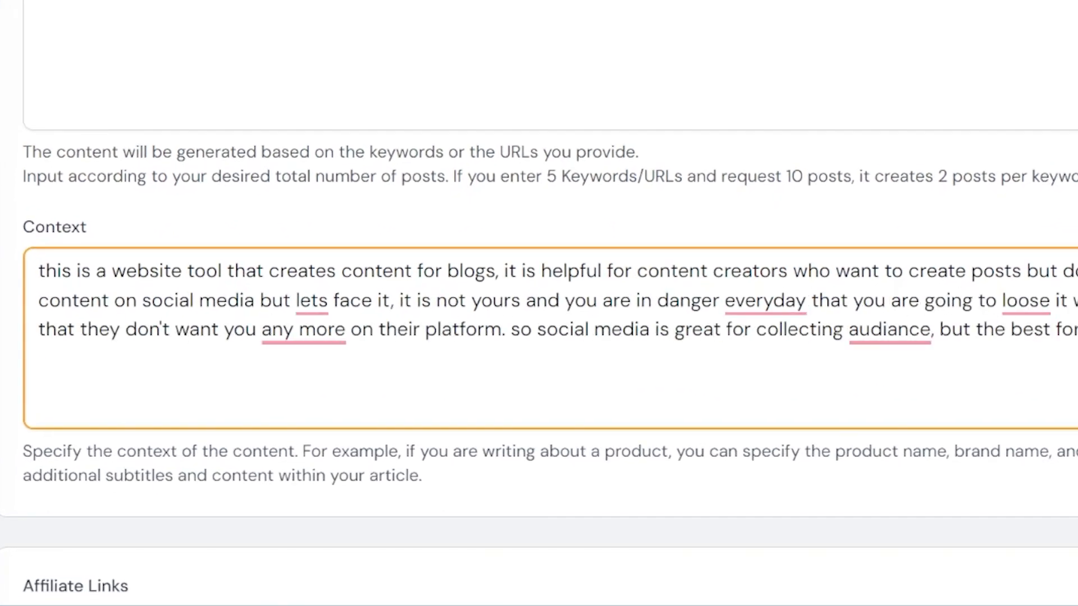
# Step: Continue the Context by saying fans who love your content buy from you, best achieved by creating websites that will be your asset in the end
pyautogui.press('BackSpace')
pyautogui.press('BackSpace')
pyautogui.press('BackSpace')
pyautogui.press('BackSpace')
pyautogui.press('BackSpace')
pyautogui.press('BackSpace')
pyautogui.press('BackSpace')
pyautogui.press('BackSpace')
pyautogui.press('BackSpace')
pyautogui.press('BackSpace')
pyautogui.press('BackSpace')
pyautogui.press('BackSpace')
pyautogui.press('BackSpace')
pyautogui.press('BackSpace')
pyautogui.press('BackSpace')
pyautogui.press('BackSpace')
pyautogui.press('BackSpace')
pyautogui.press('BackSpace')
pyautogui.press('BackSpace')
pyautogui.press('BackSpace')
pyautogui.write('buying from you, and the best way to do this is by creating email websites that will be')
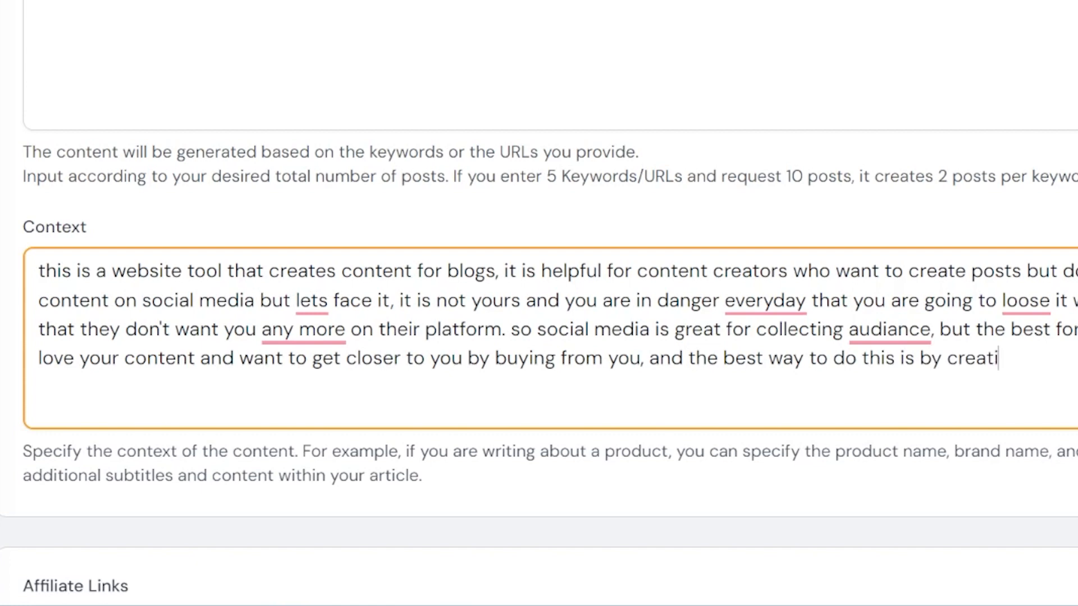
pyautogui.write(' your asset in the end.')
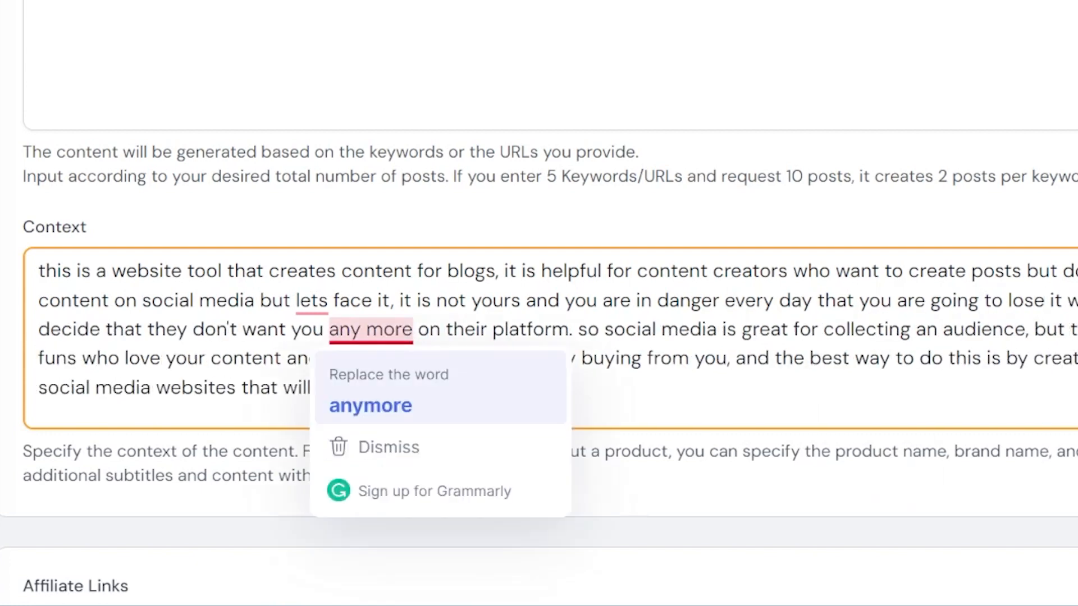
# Step: Finish the Context by saying such websites are tons of work, so one that can create and publish content for you is very helpful
pyautogui.scroll(-2, 539, 303)
pyautogui.write('but to create this website is tons of word')
pyautogui.press('BackSpace')
pyautogui.write('k, while you also neesocial media this is why it is very helpful to ge')
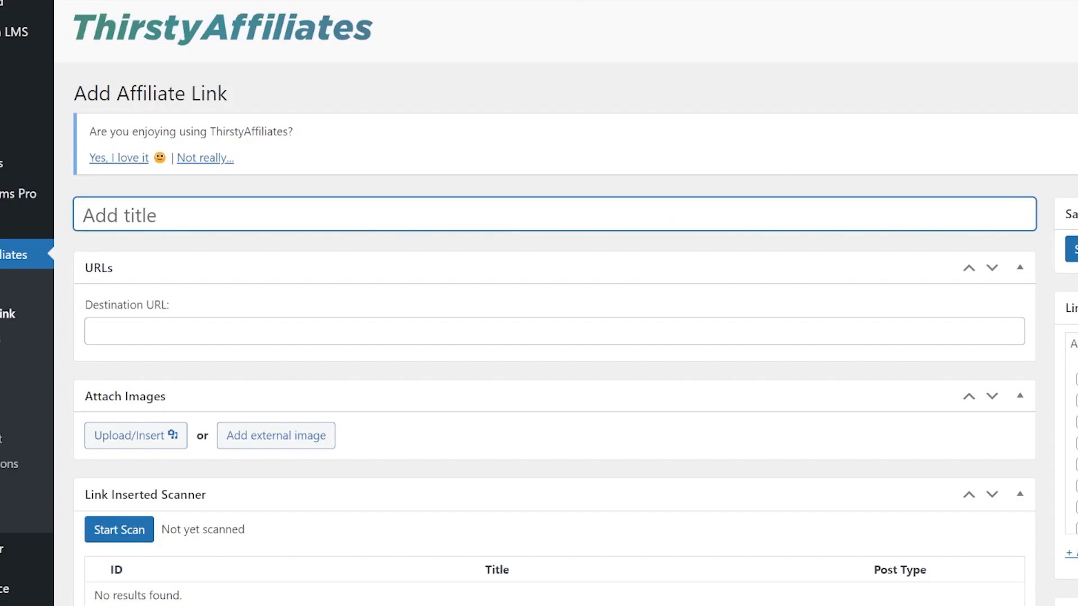
pyautogui.write('aisi')
pyautogui.press('BackSpace')
pyautogui.press('BackSpace')
pyautogui.write('wisemind')
pyautogui.press('Tab')
pyautogui.write('https://aiwisemind.com/')
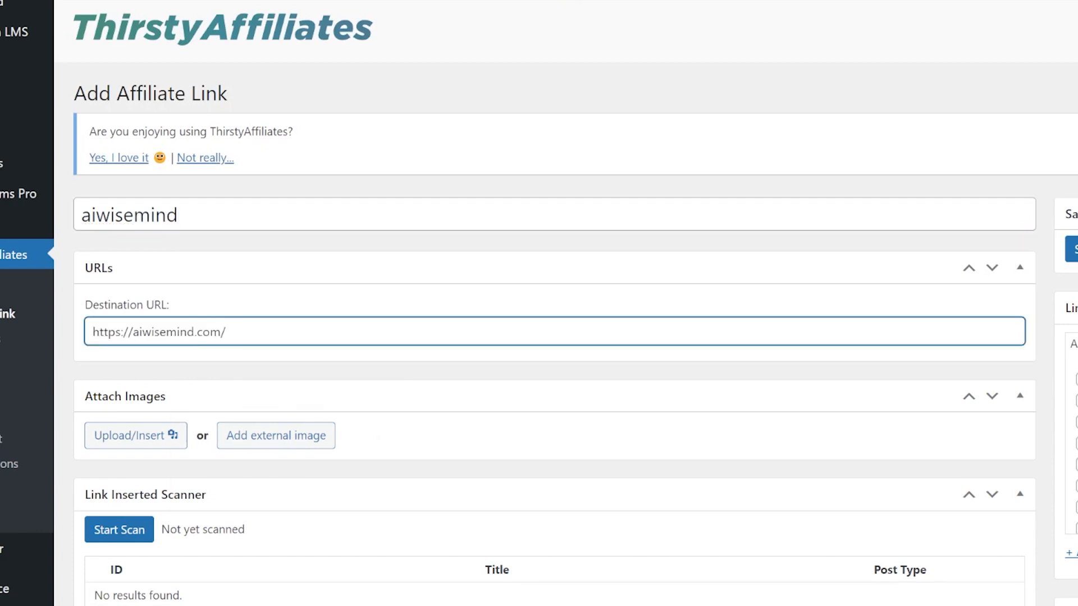
pyautogui.scroll(-2, 539, 303)
pyautogui.scroll(4, 1072, 348)
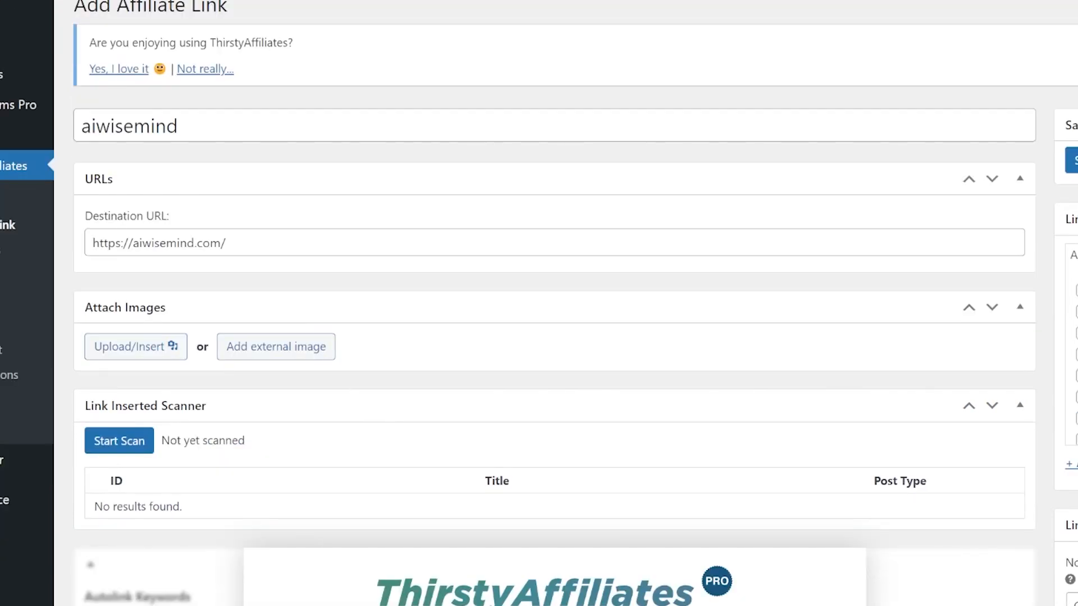
pyautogui.click(1072, 160)
pyautogui.click(253, 357)
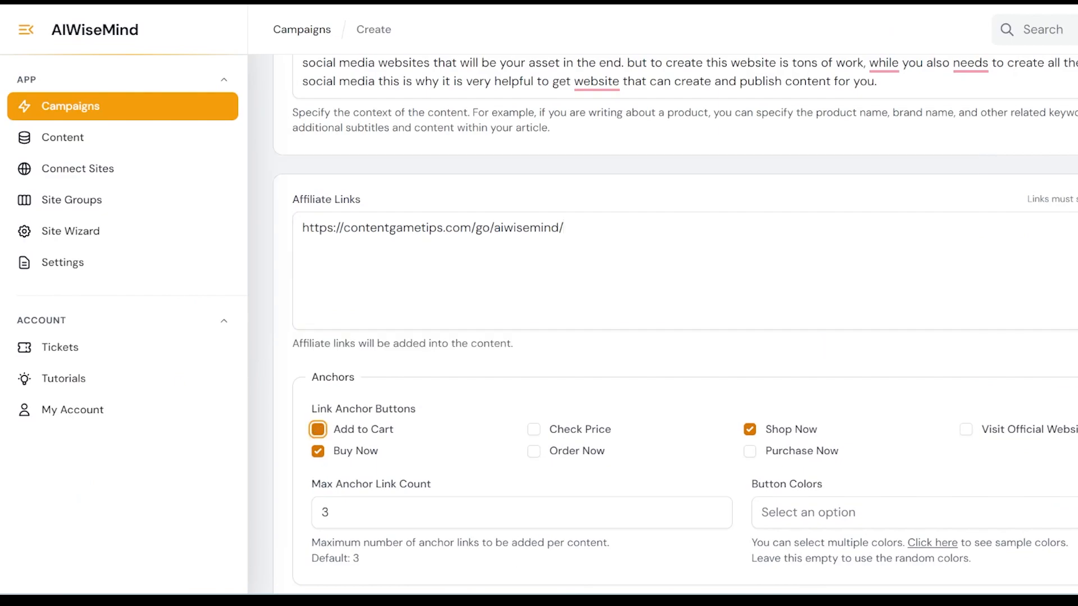
# Step: Leave only Visit Official Website selected among the campaign's link anchor buttons and open the Button Colors choices
pyautogui.click(317, 429)
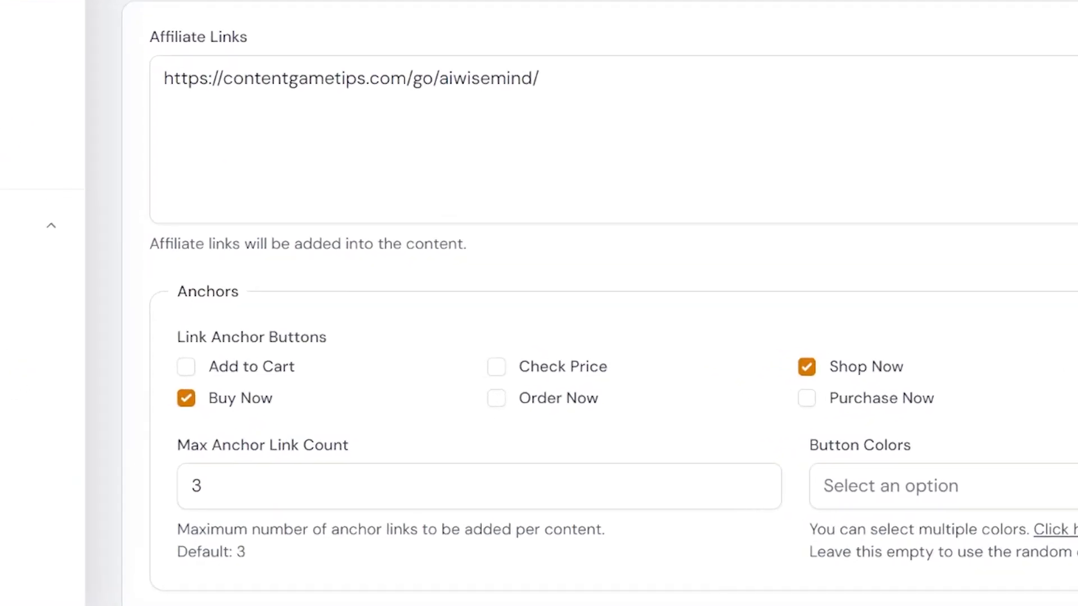
pyautogui.click(185, 398)
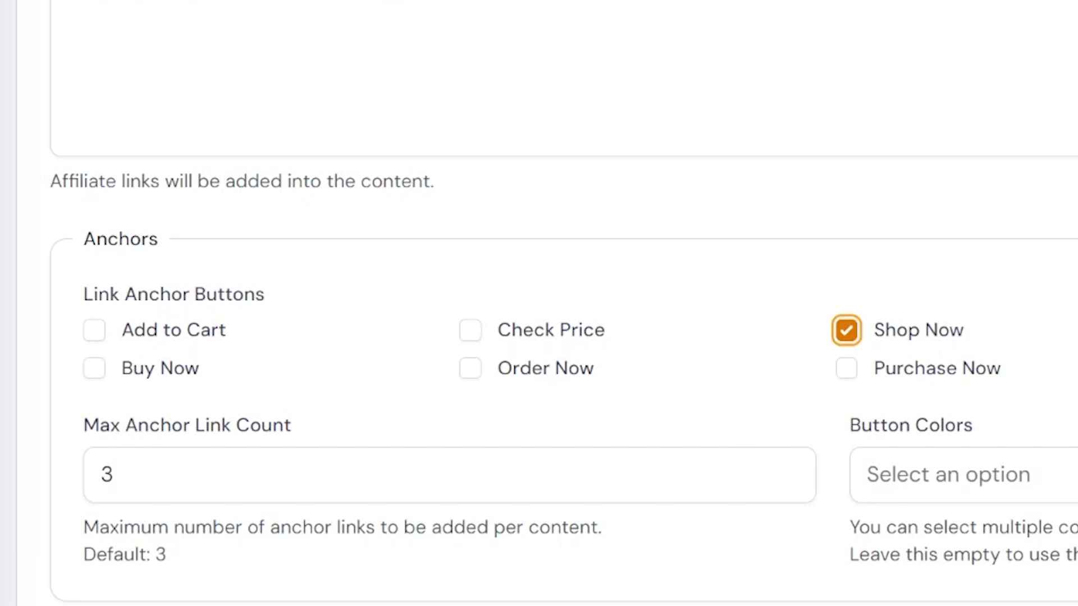
pyautogui.click(846, 330)
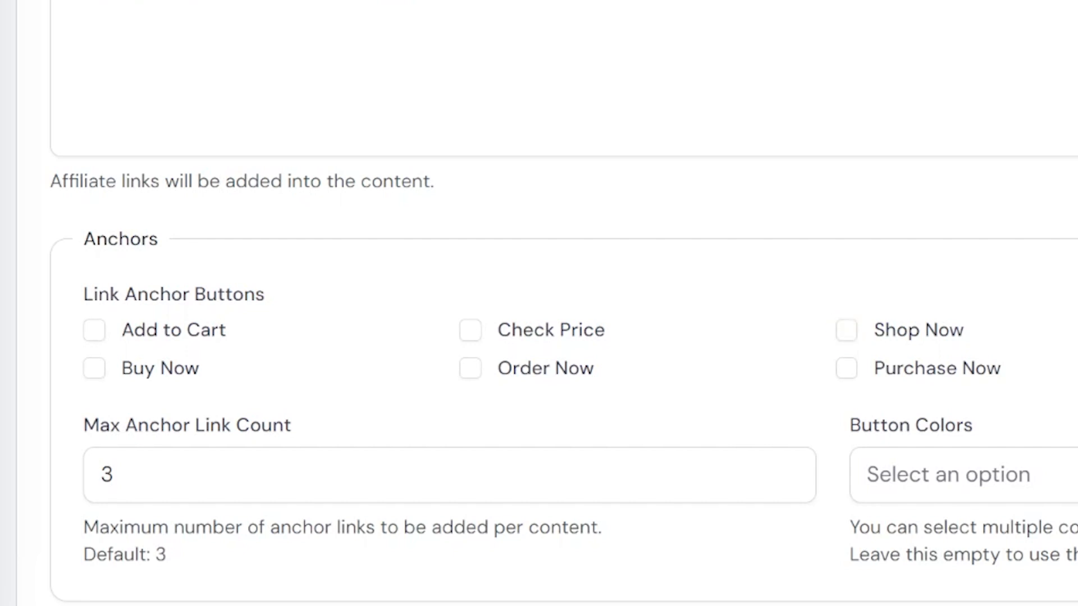
pyautogui.click(470, 330)
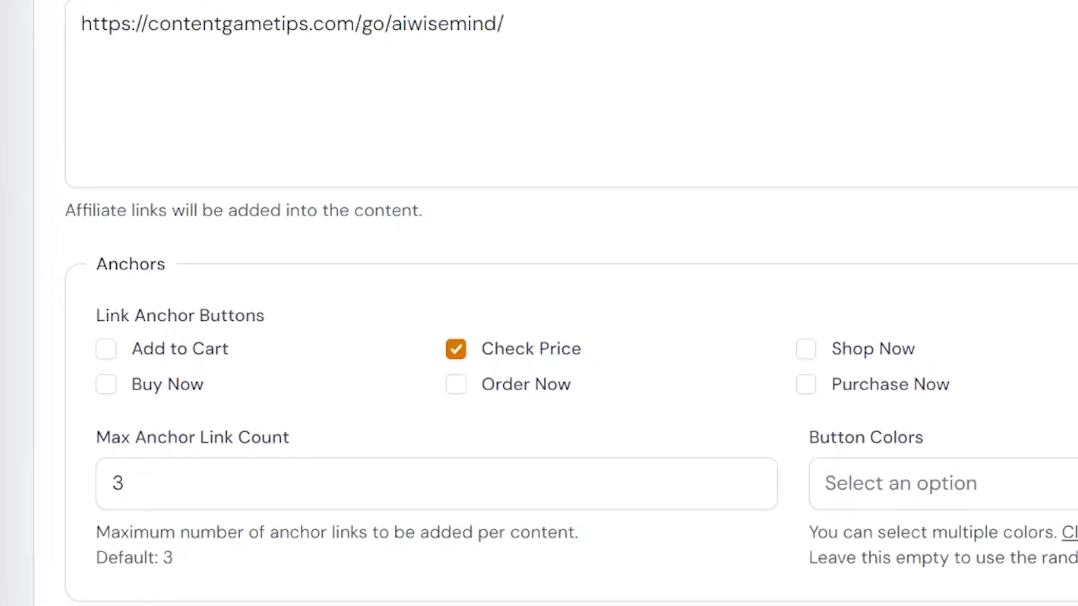
pyautogui.click(1065, 373)
pyautogui.click(456, 349)
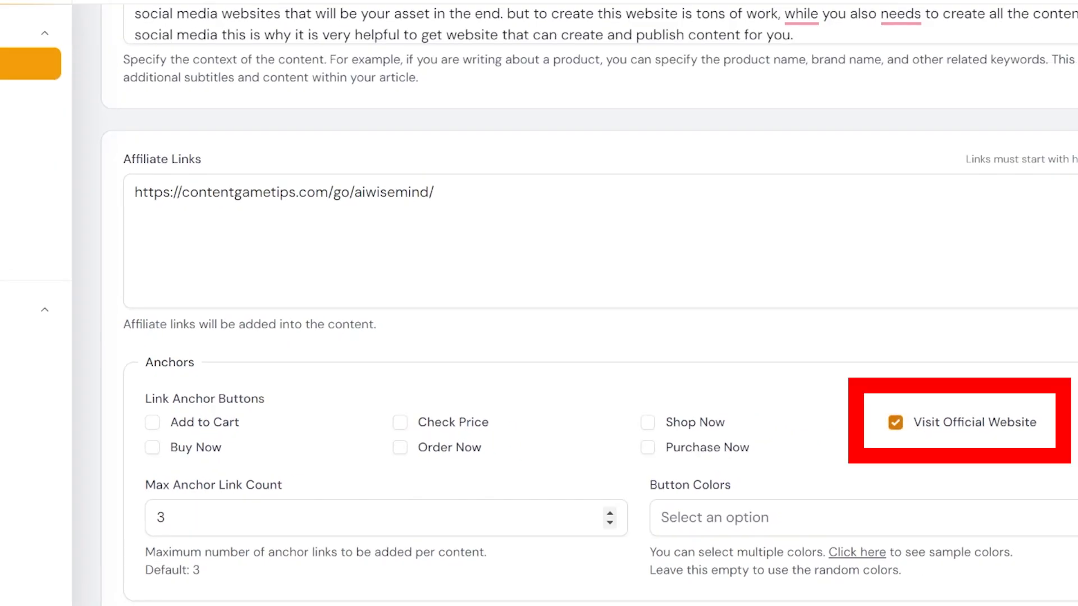
pyautogui.scroll(-2, 393, 505)
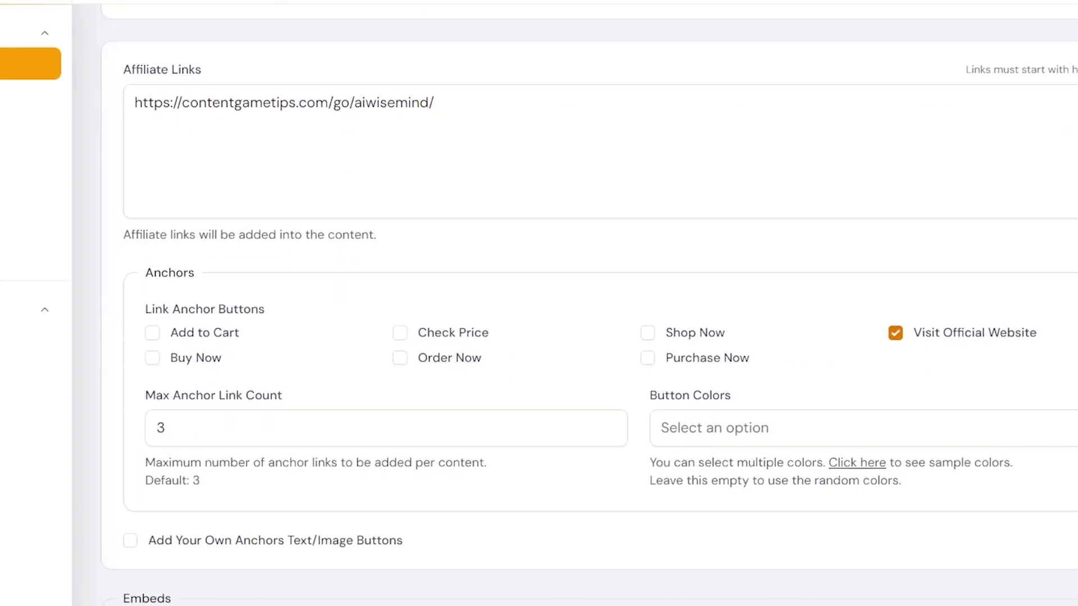
pyautogui.click(842, 427)
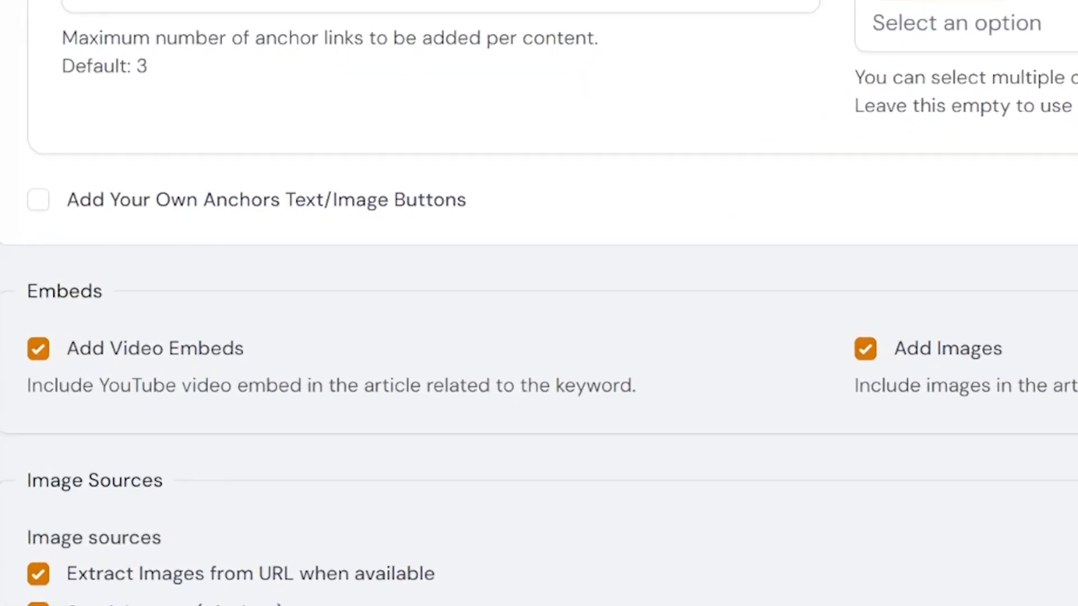
# Step: Enable the image copyright disclosure and deselect AI Generated Images (DALL-E) as an image source
pyautogui.scroll(-5, 539, 303)
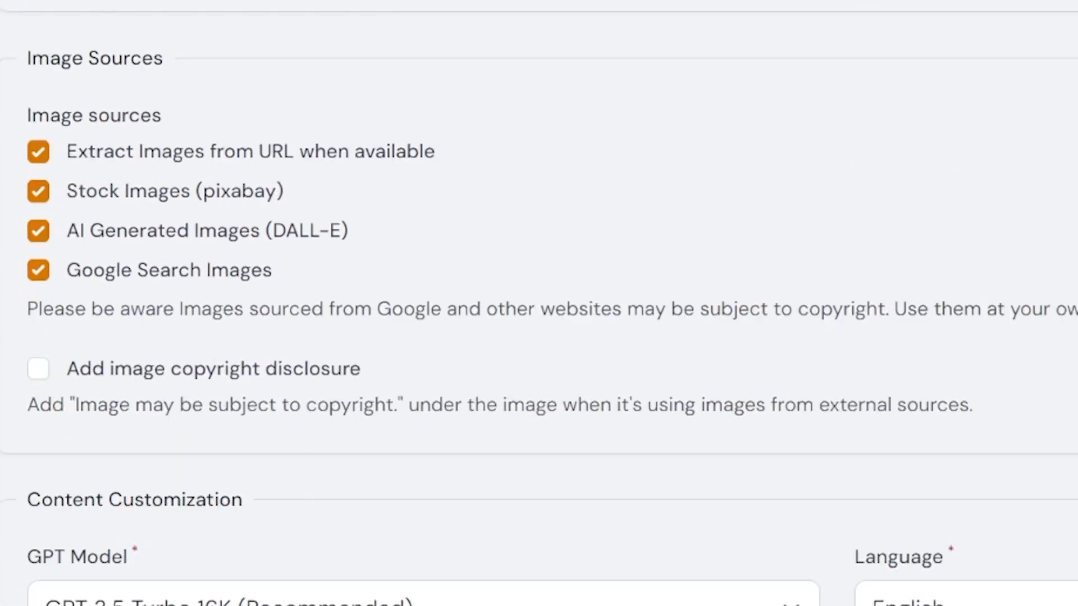
pyautogui.click(38, 369)
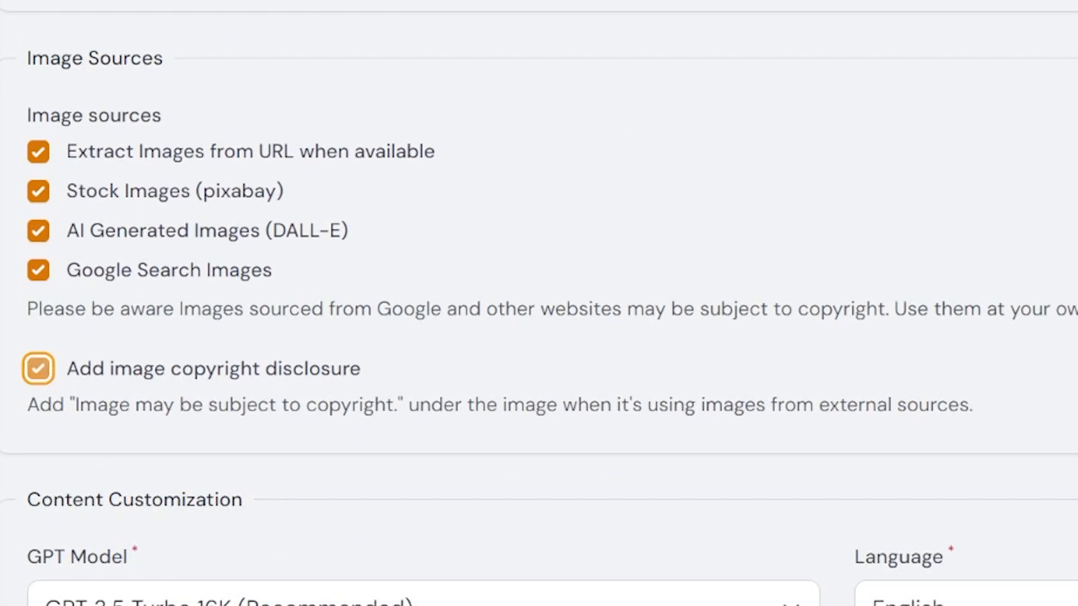
pyautogui.click(38, 230)
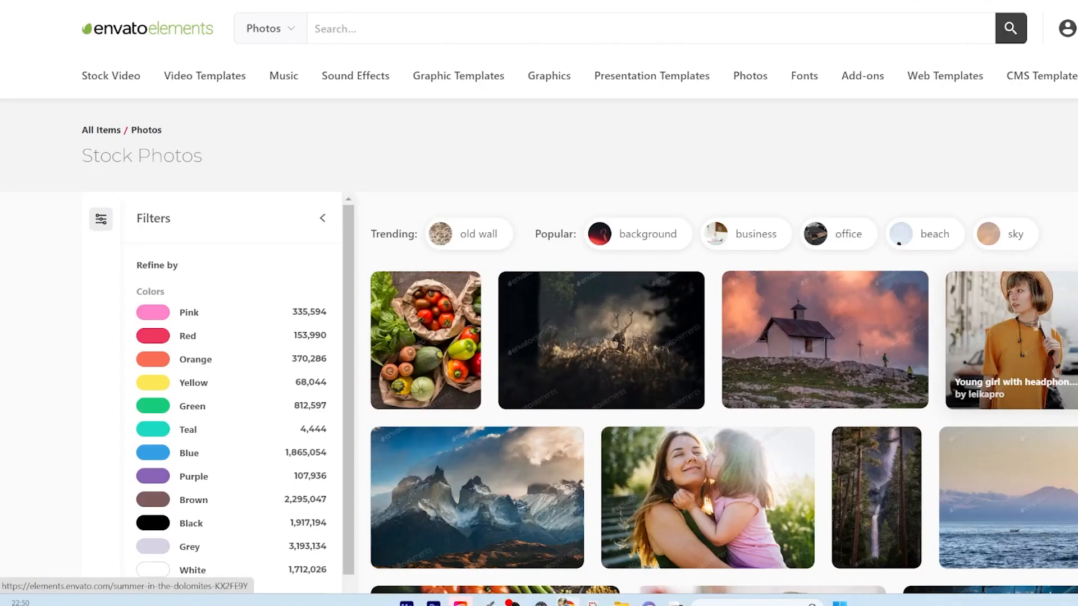
# Step: Switch to Envato Elements and browse its stock photos
pyautogui.scroll(-10, 863, 286)
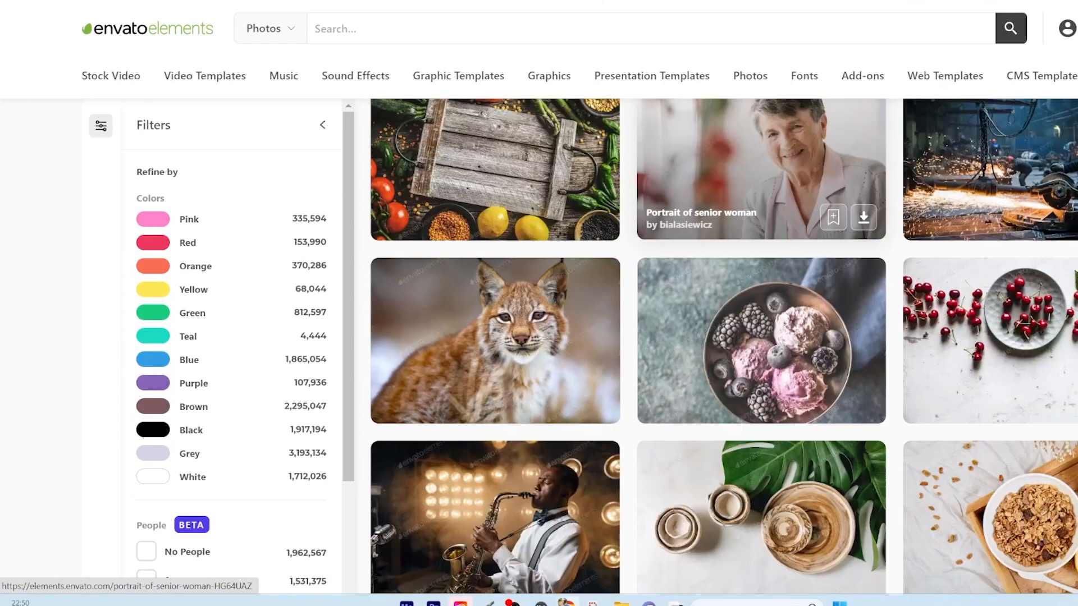
pyautogui.scroll(-10, 863, 286)
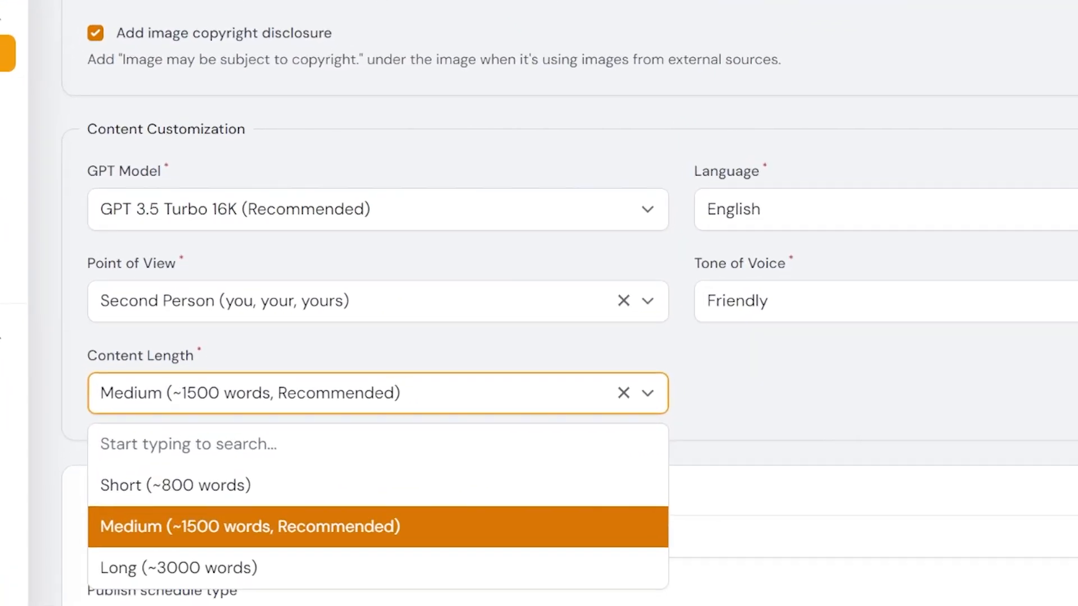
# Step: Set the campaign's content length to Long (~3000 words) and review the Publish Immediately schedule setting
pyautogui.click(224, 568)
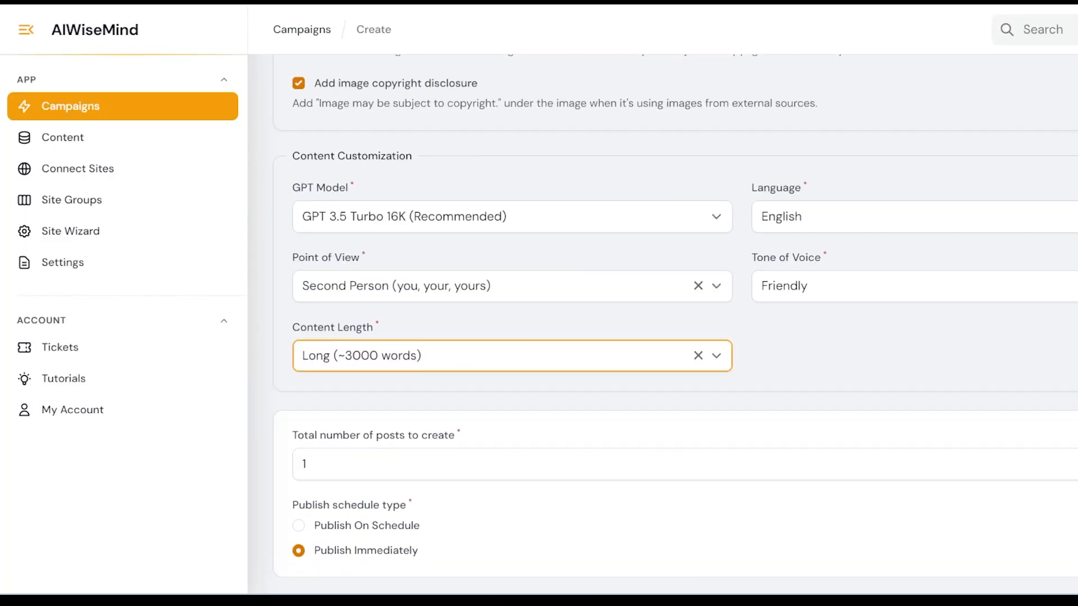
pyautogui.scroll(-3, 674, 326)
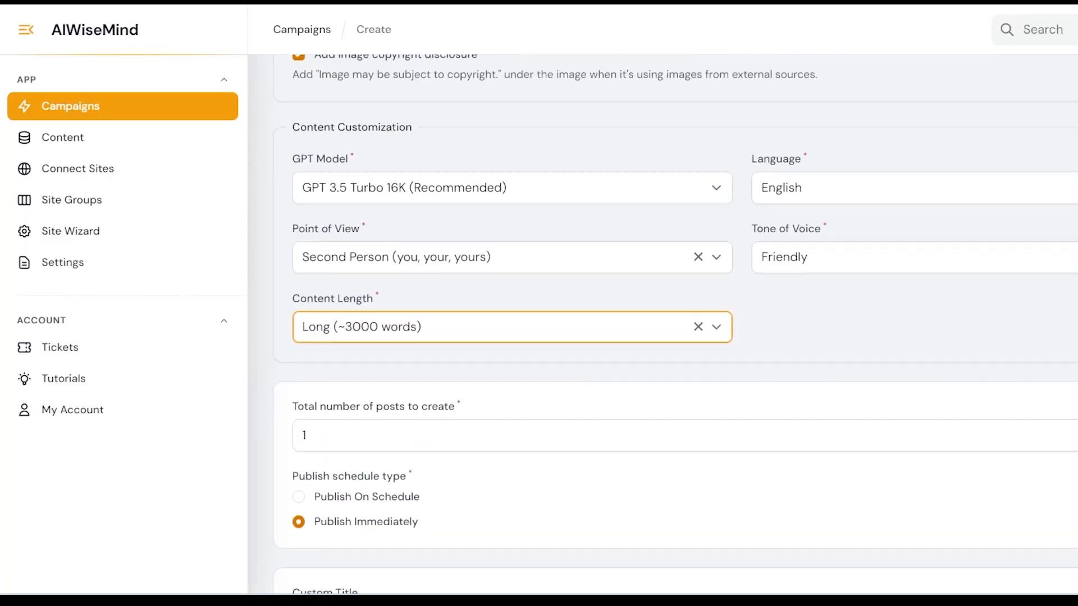
pyautogui.scroll(-1, 673, 325)
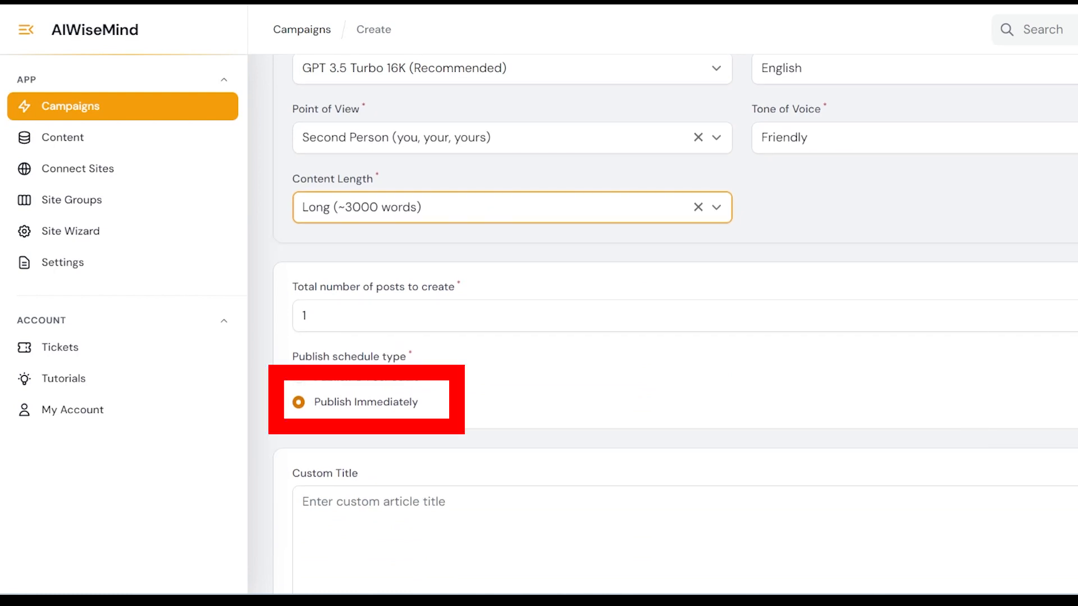
# Step: Set the custom title to "100 posts in one click - let the AI publish blog posts for you" and create the campaign posting to content game tips
pyautogui.write('100 posts in one click')
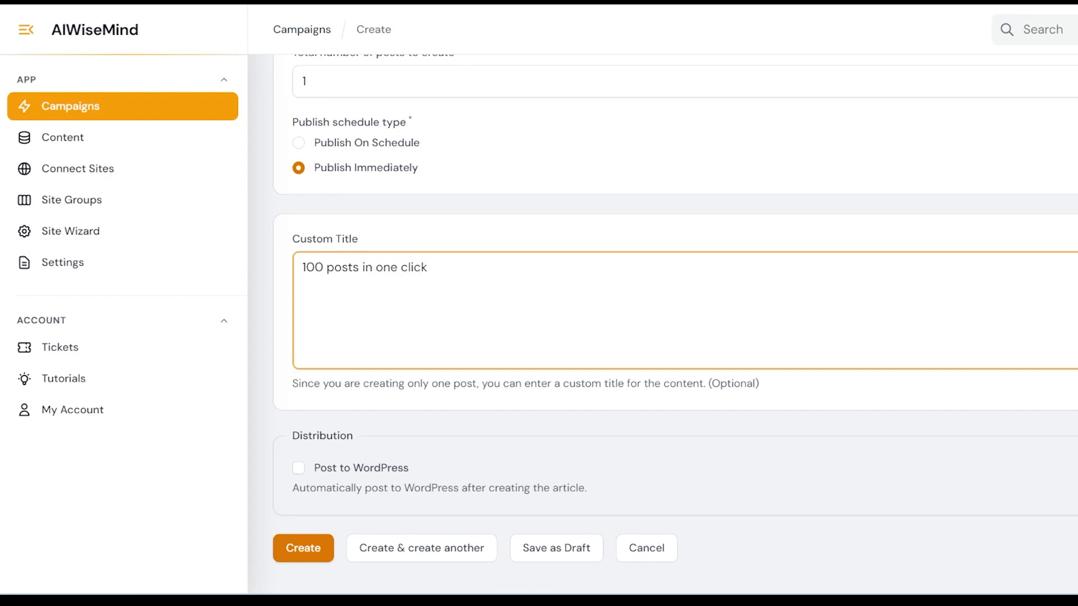
pyautogui.write(' - let the AI publish blog post for')
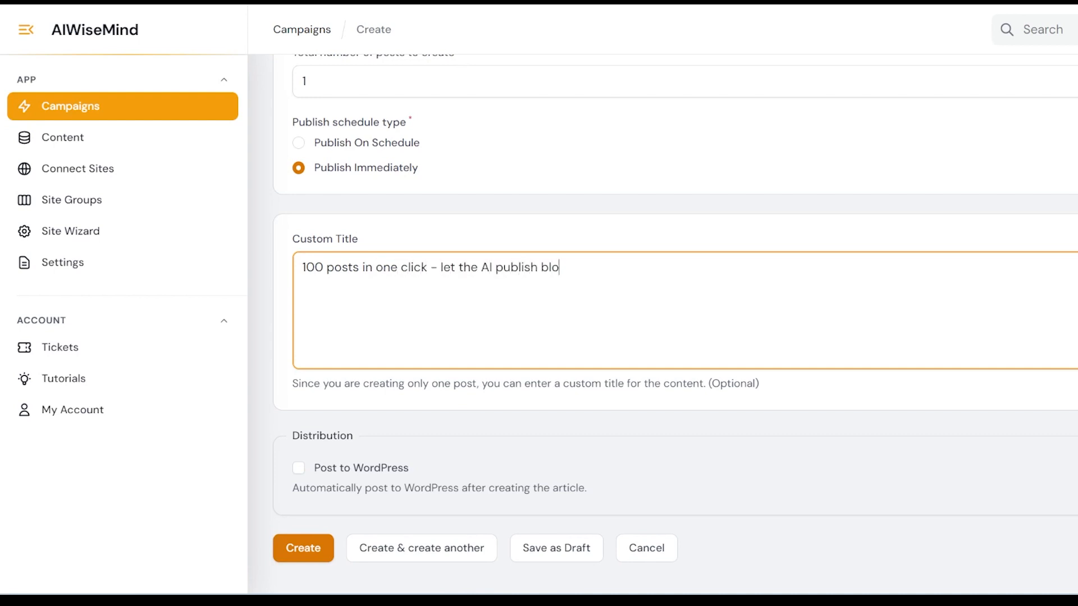
pyautogui.write(' you')
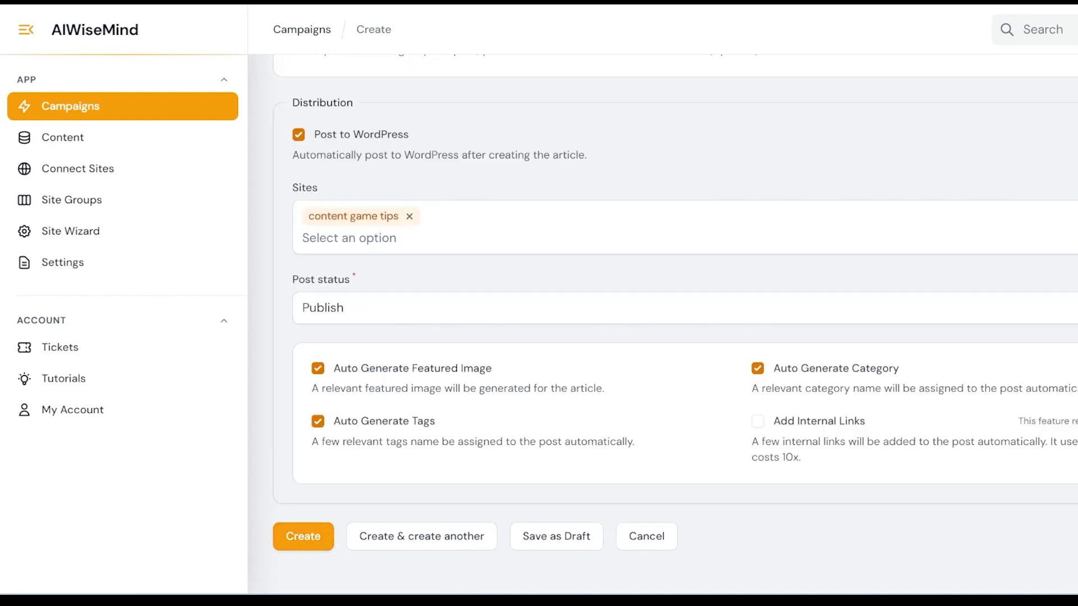
pyautogui.click(303, 536)
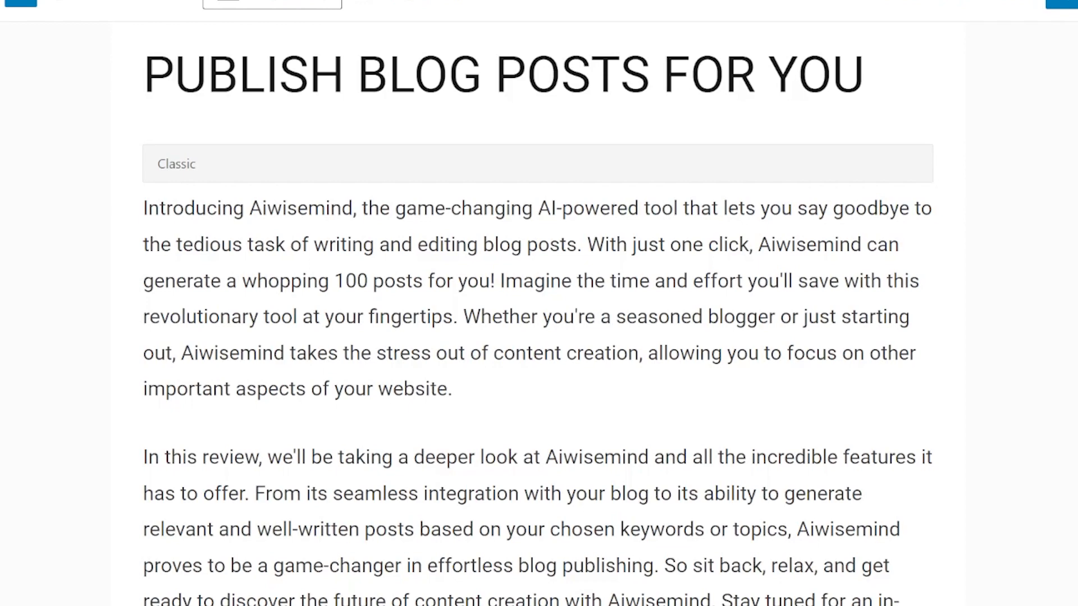
# Step: Convert the generated post to blocks and scale its "Visit the official website" button images to 50%
pyautogui.scroll(-5, 538, 336)
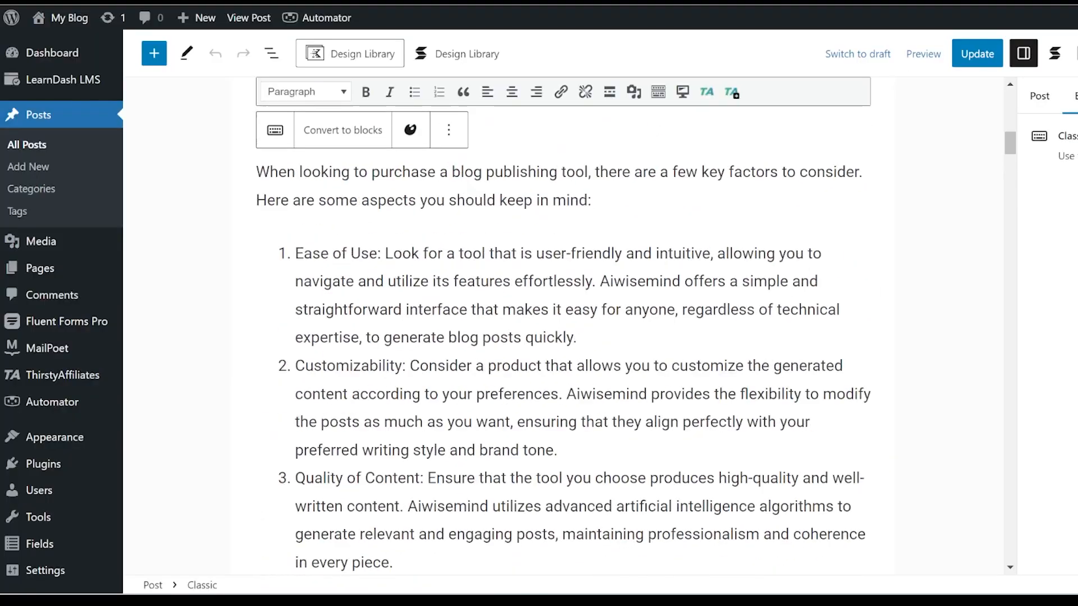
pyautogui.scroll(-10, 561, 337)
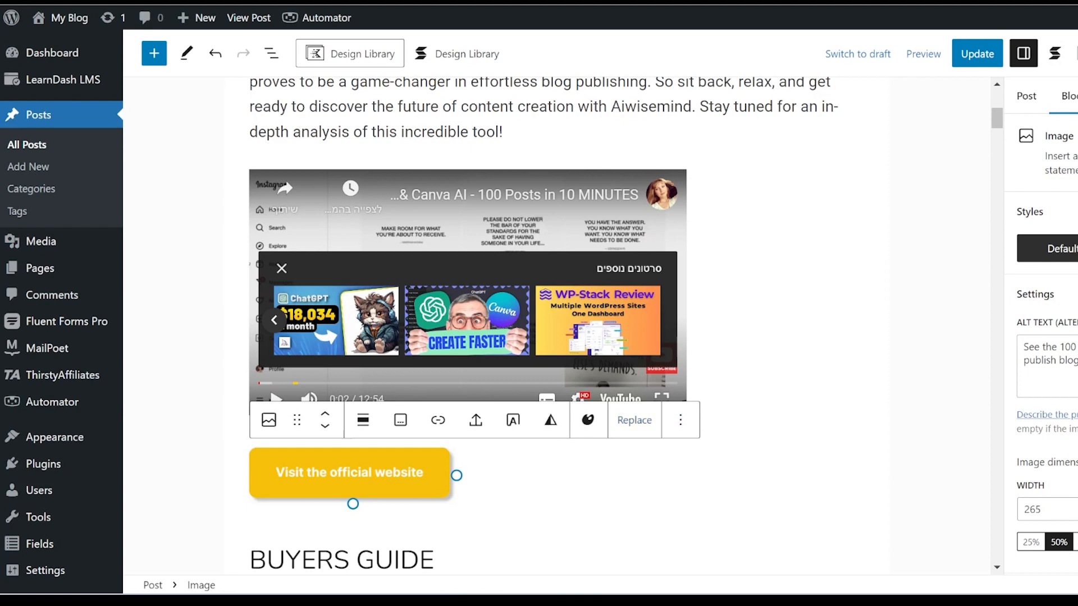
pyautogui.click(719, 336)
pyautogui.scroll(3, 718, 337)
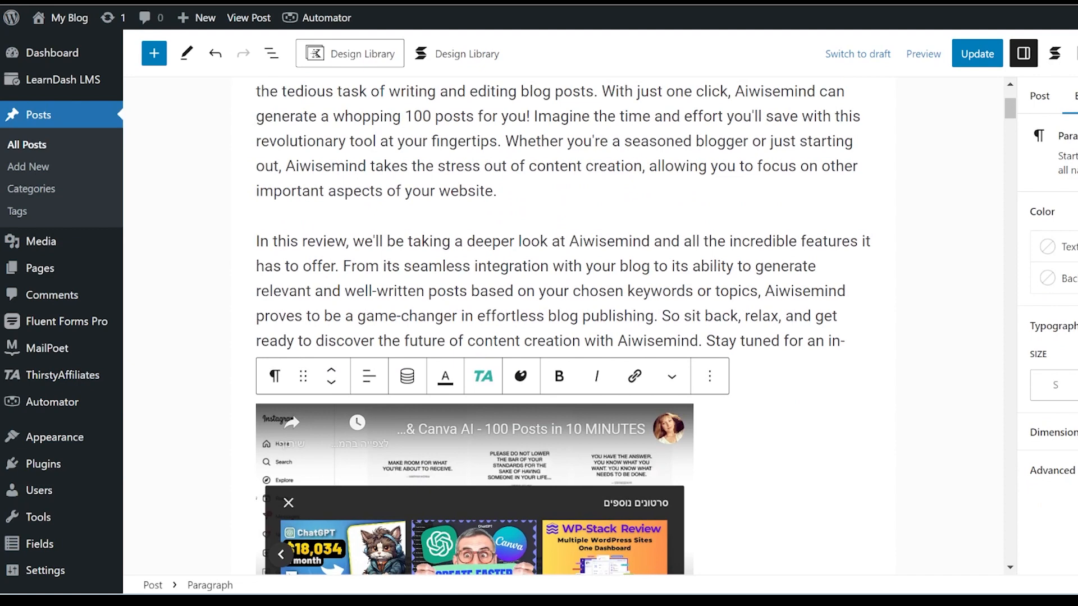
pyautogui.scroll(4, 562, 336)
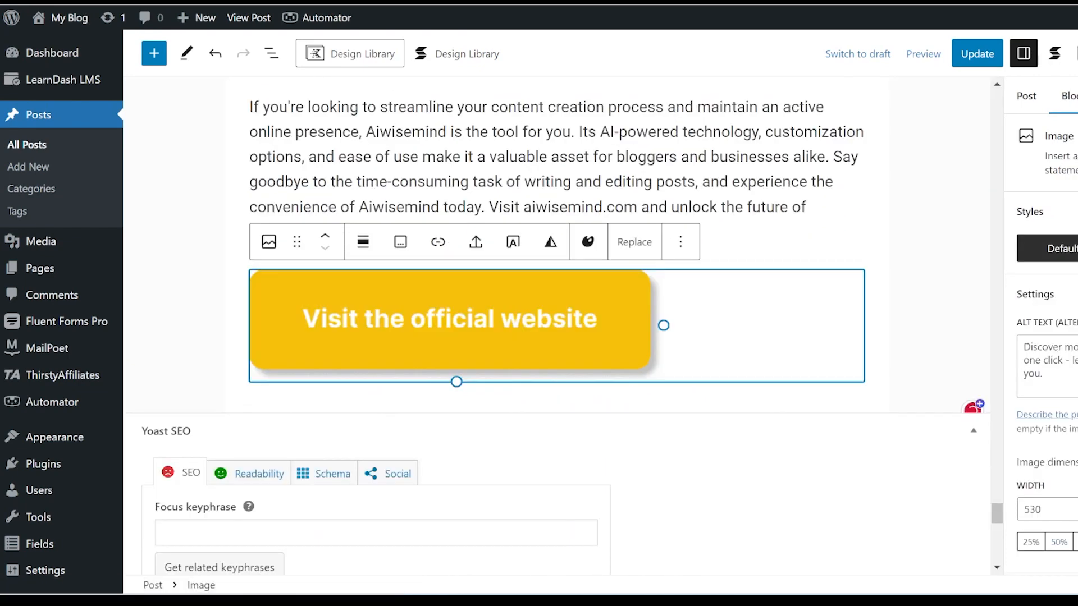
pyautogui.scroll(-10, 561, 325)
pyautogui.scroll(15, 561, 326)
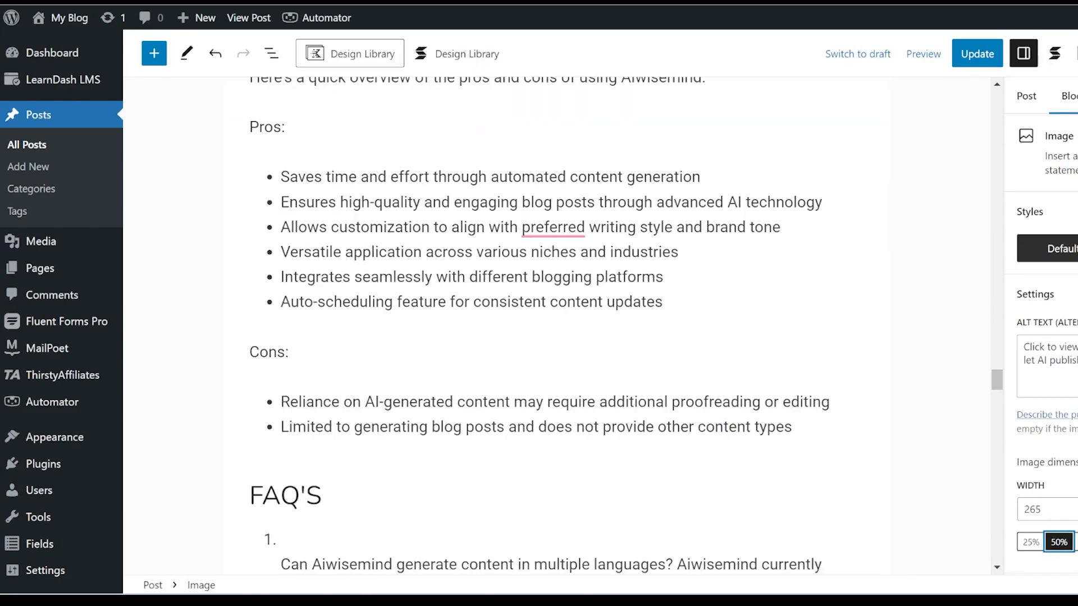
# Step: Correct the flagged wording in the post, changing "preferred writing style" in the Pros list to "the preferred writing style"
pyautogui.click(553, 227)
pyautogui.scroll(20, 552, 227)
pyautogui.scroll(1, 319, 449)
pyautogui.moveTo(320, 494)
pyautogui.click(335, 351)
pyautogui.scroll(7, 336, 351)
pyautogui.moveTo(317, 239)
pyautogui.click(314, 291)
pyautogui.scroll(11, 314, 291)
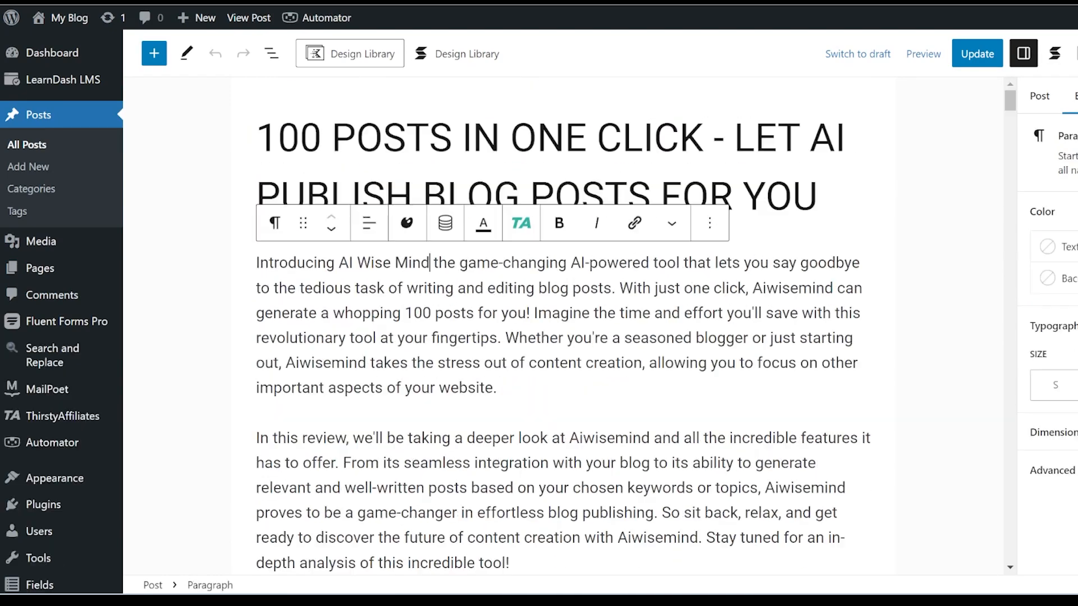
# Step: Replace the Aiwisemind mentions with linked "AI Wise Mind" text and transform the FAQ list into an icon list
pyautogui.moveTo(430, 263); pyautogui.dragTo(338, 263)
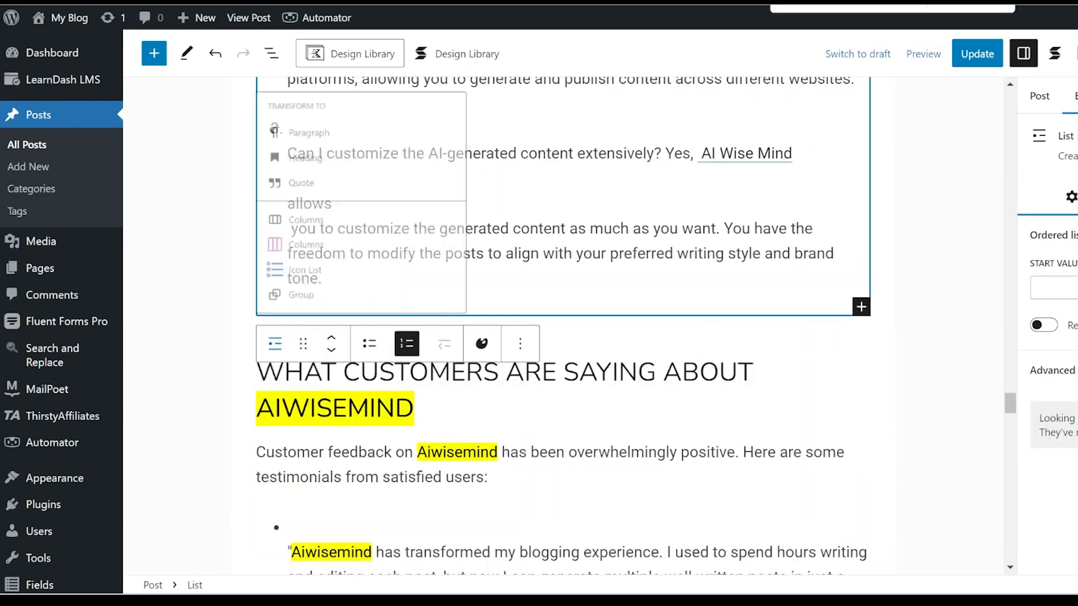
pyautogui.moveTo(310, 268)
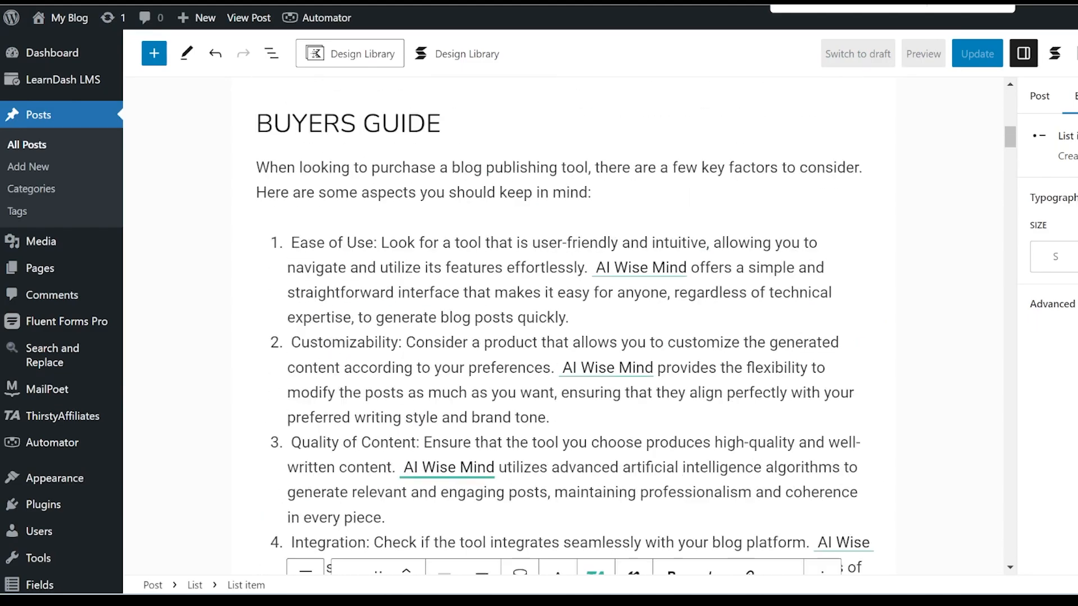
# Step: Review the edited post from the introduction to the FAQ's, checking the AI Wise Mind links and list formatting
pyautogui.scroll(12, 564, 325)
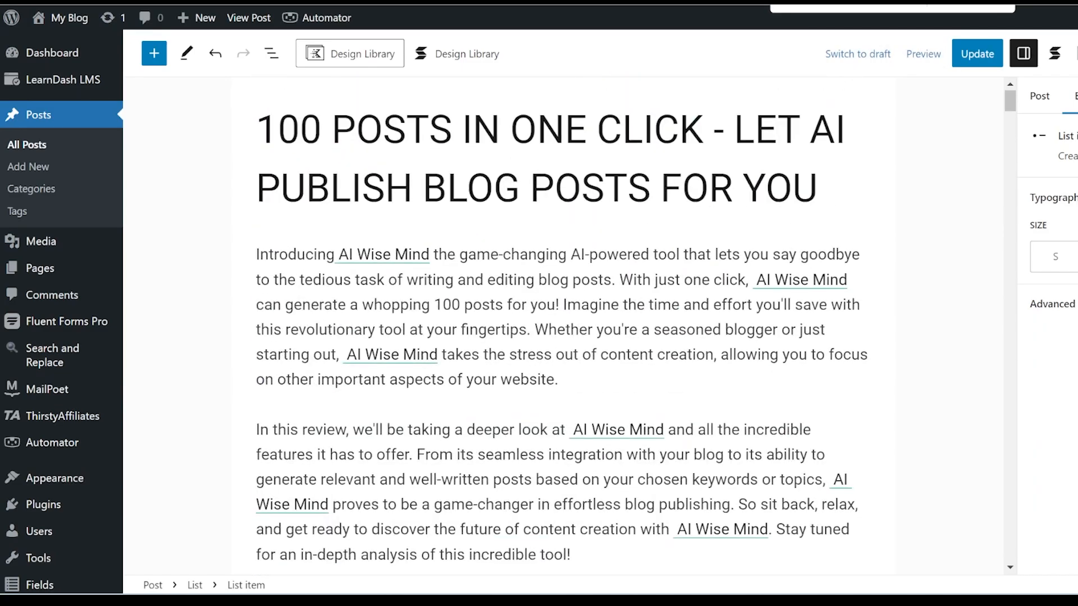
pyautogui.scroll(-20, 563, 326)
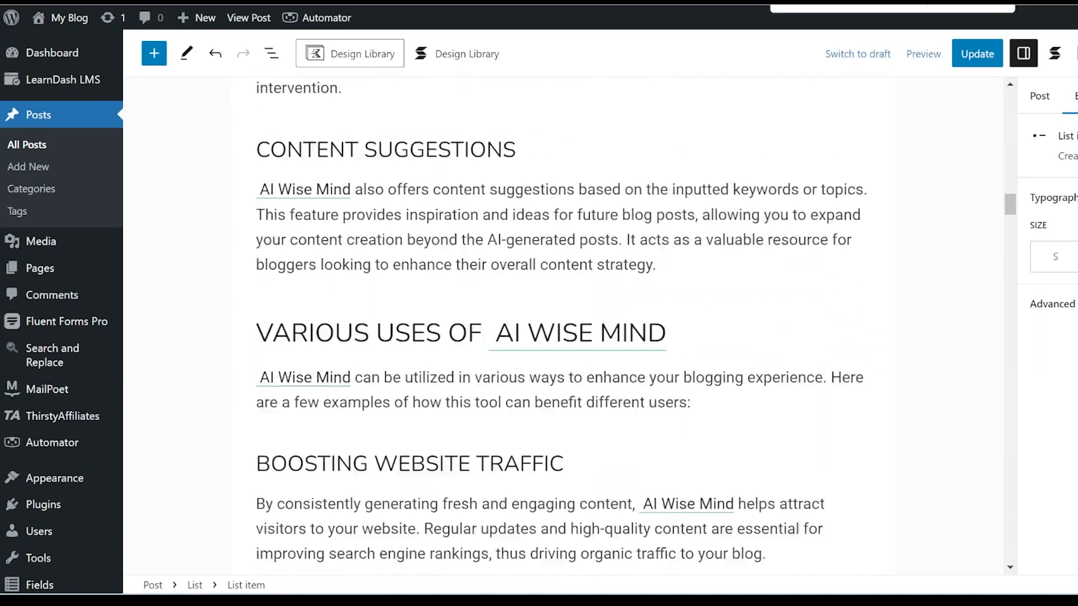
pyautogui.scroll(-20, 564, 326)
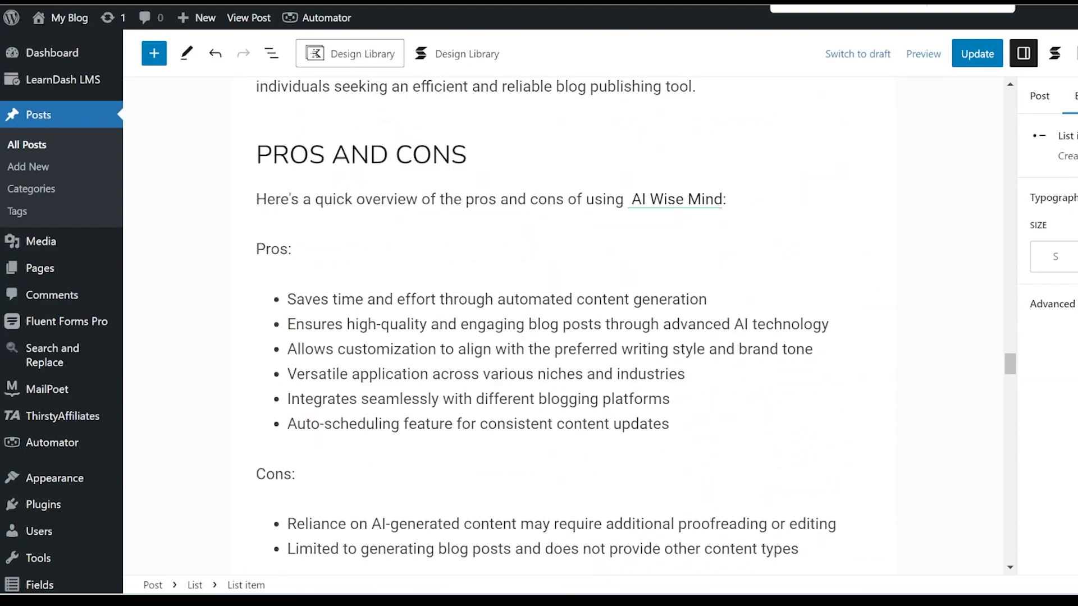
pyautogui.scroll(15, 564, 326)
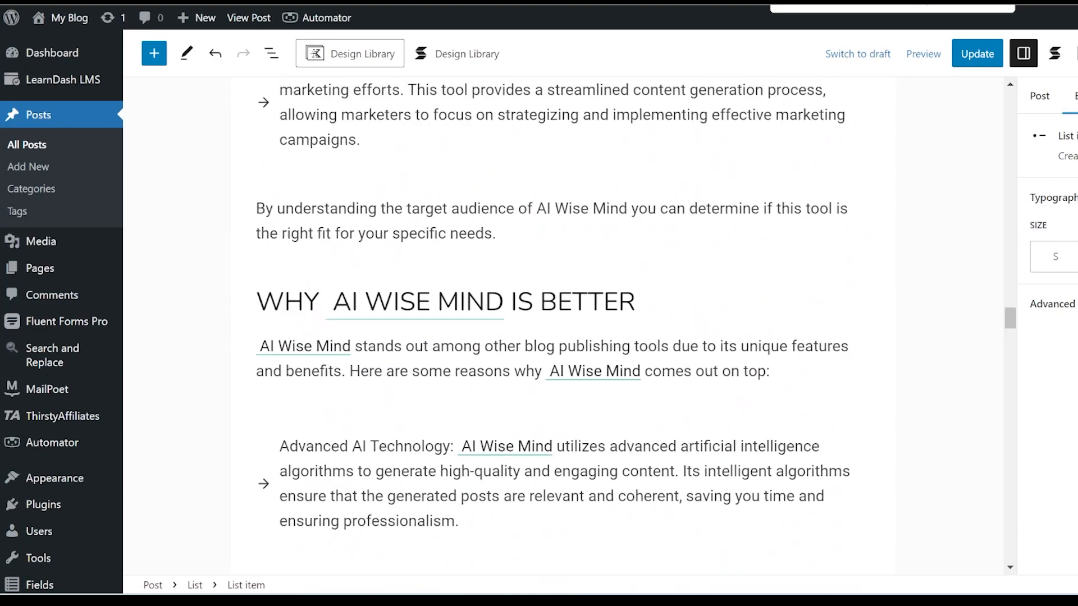
pyautogui.scroll(-15, 560, 325)
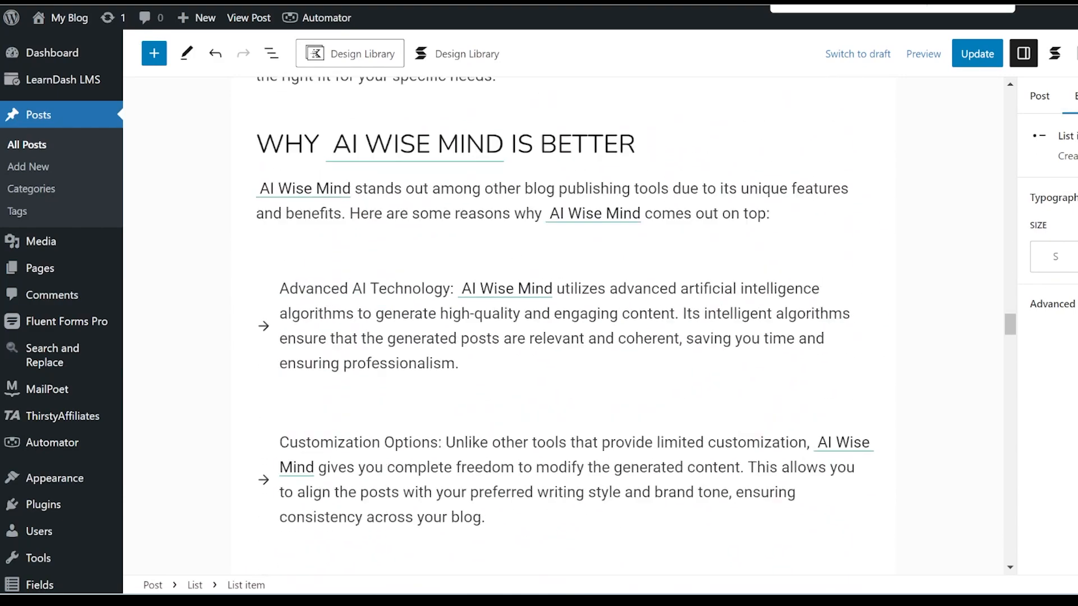
pyautogui.scroll(-12, 560, 326)
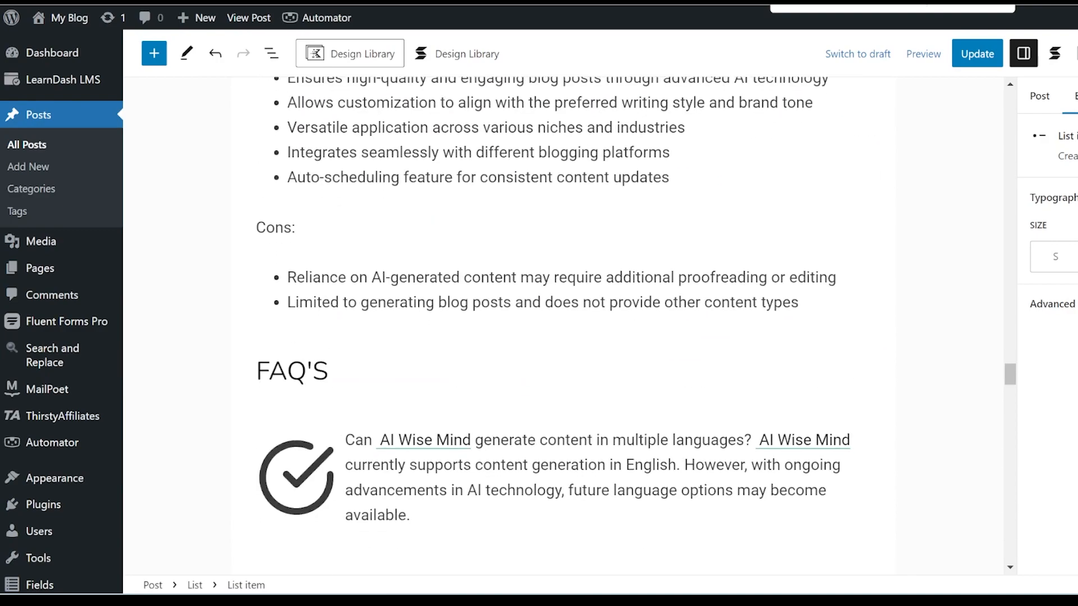
# Step: Paste an image into the image block below the paragraph about AI Wise Mind's user-friendly interface
pyautogui.scroll(6, 560, 326)
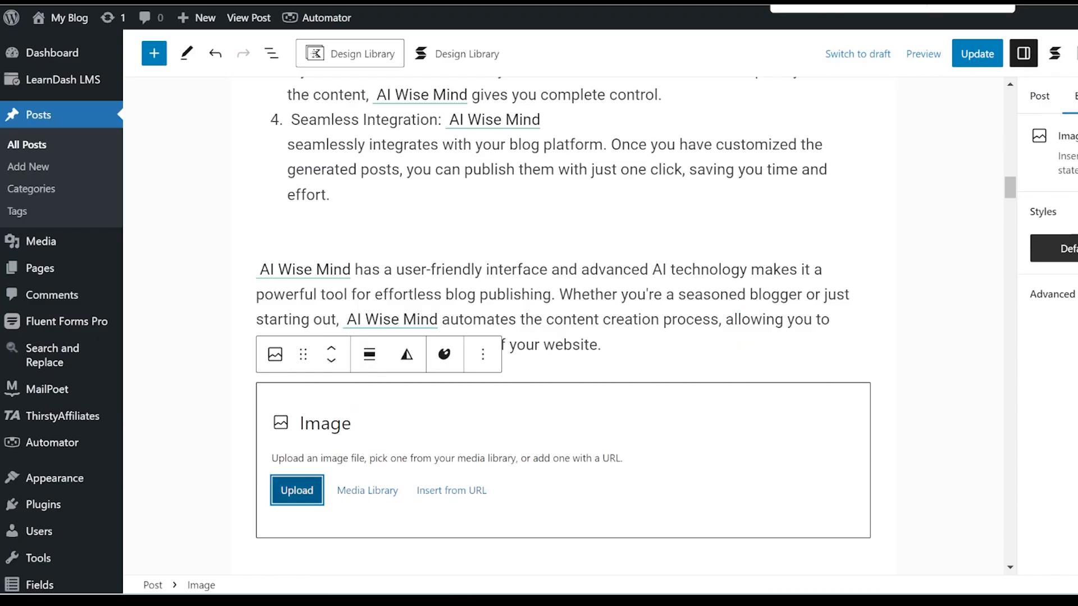
pyautogui.hotkey('ctrl', 'v')
pyautogui.scroll(-4, 556, 325)
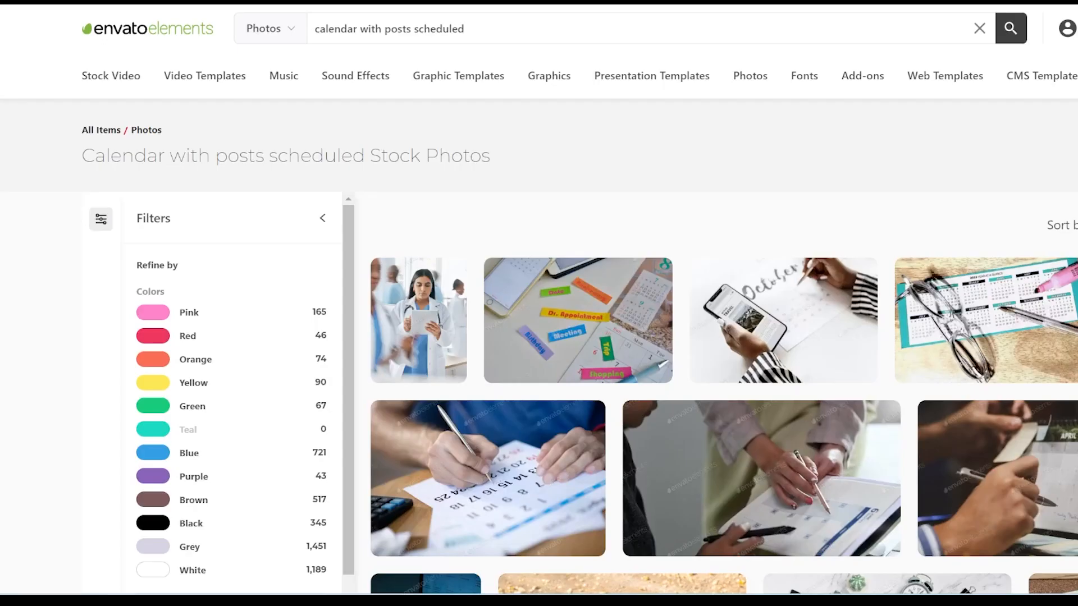
# Step: Find a photo for "calendar with posts scheduled" on Envato Elements and download "Calendar Planner Agenda Schedule Concept" under the courses project
pyautogui.scroll(-8, 724, 346)
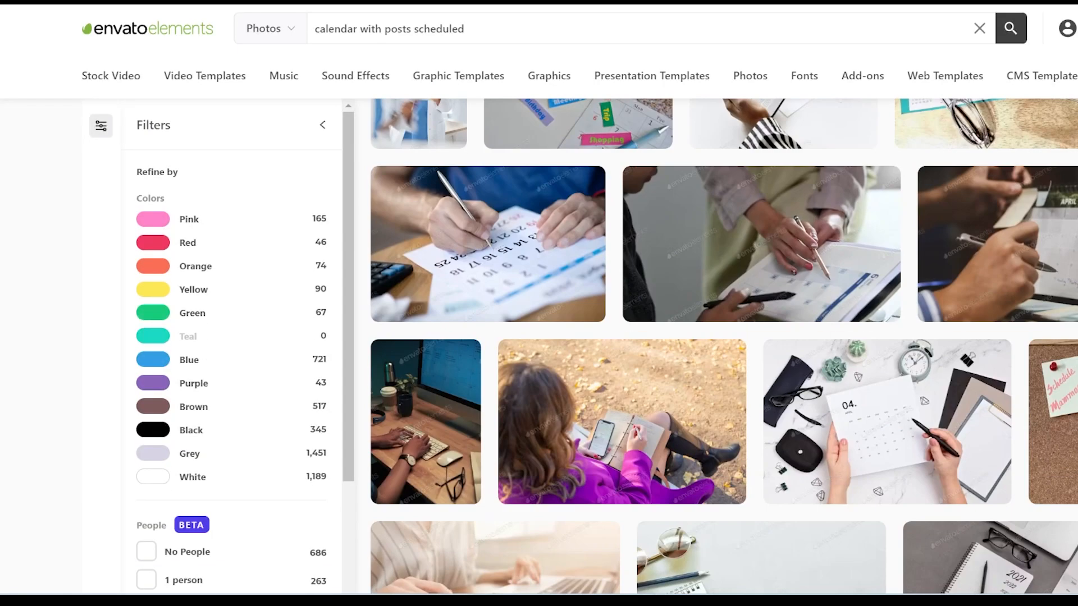
pyautogui.scroll(-3, 724, 347)
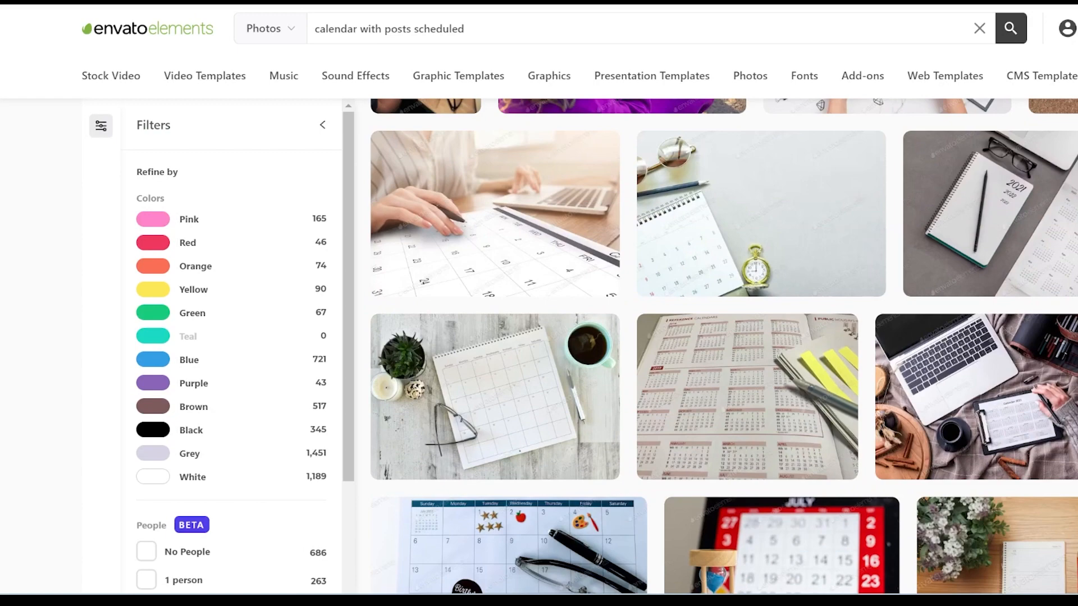
pyautogui.scroll(-5, 724, 346)
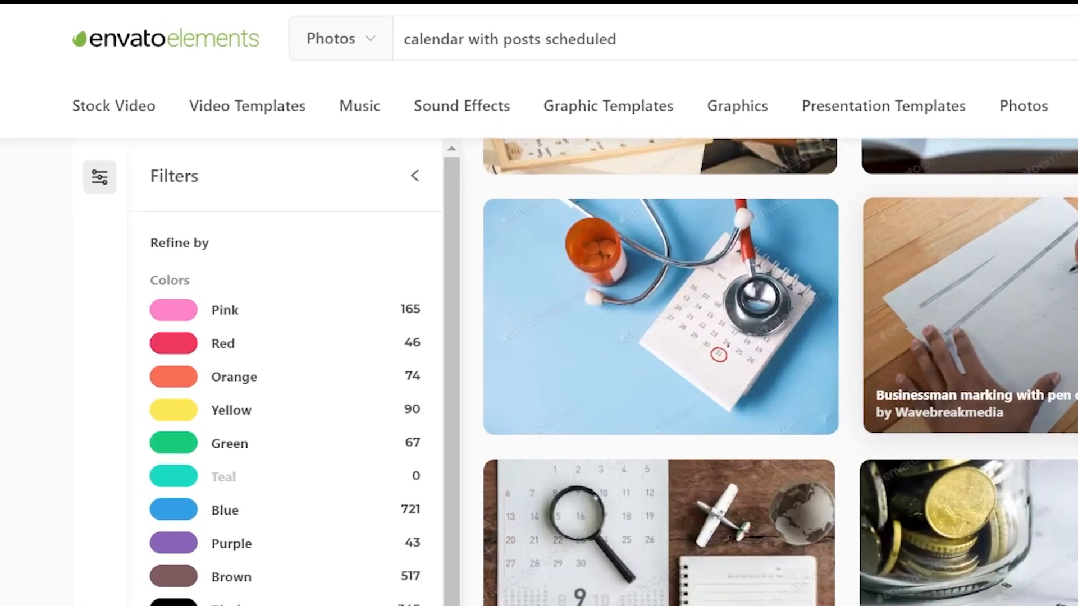
pyautogui.scroll(-8, 724, 346)
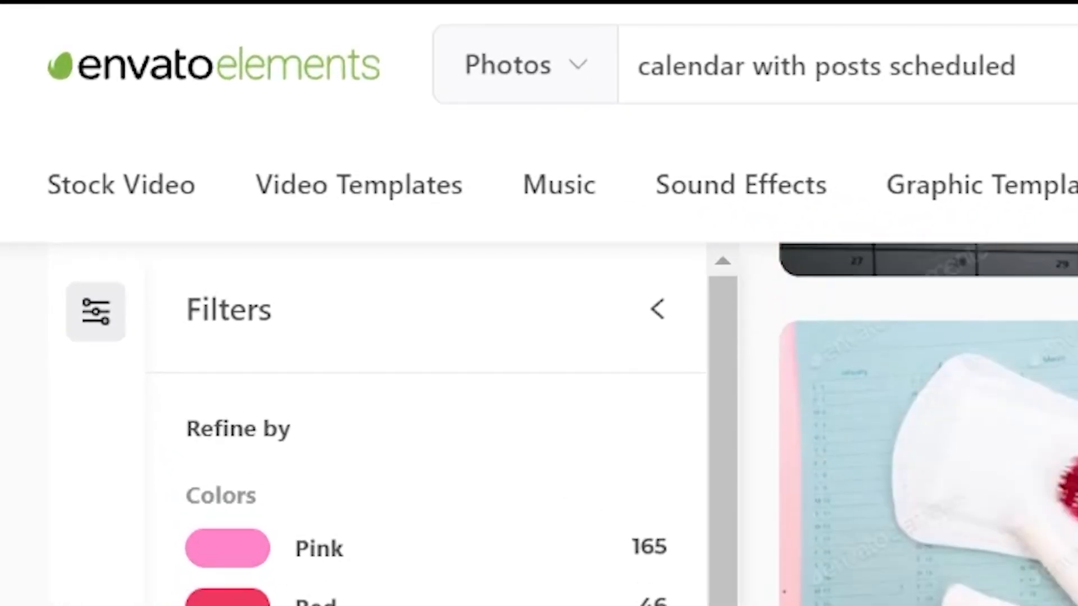
pyautogui.scroll(-3, 928, 424)
pyautogui.scroll(-10, 928, 424)
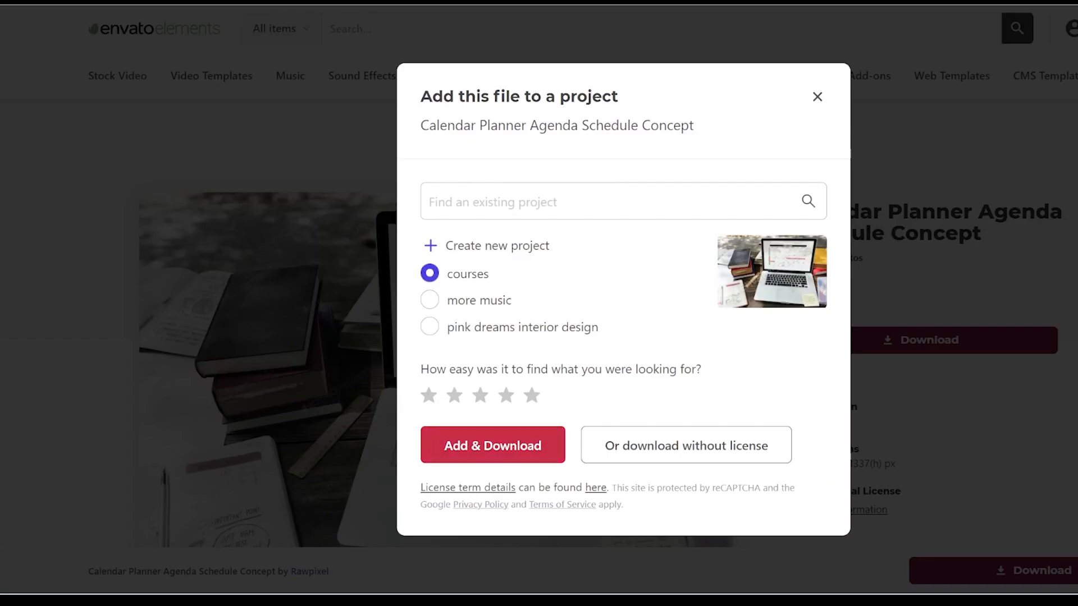
pyautogui.click(493, 445)
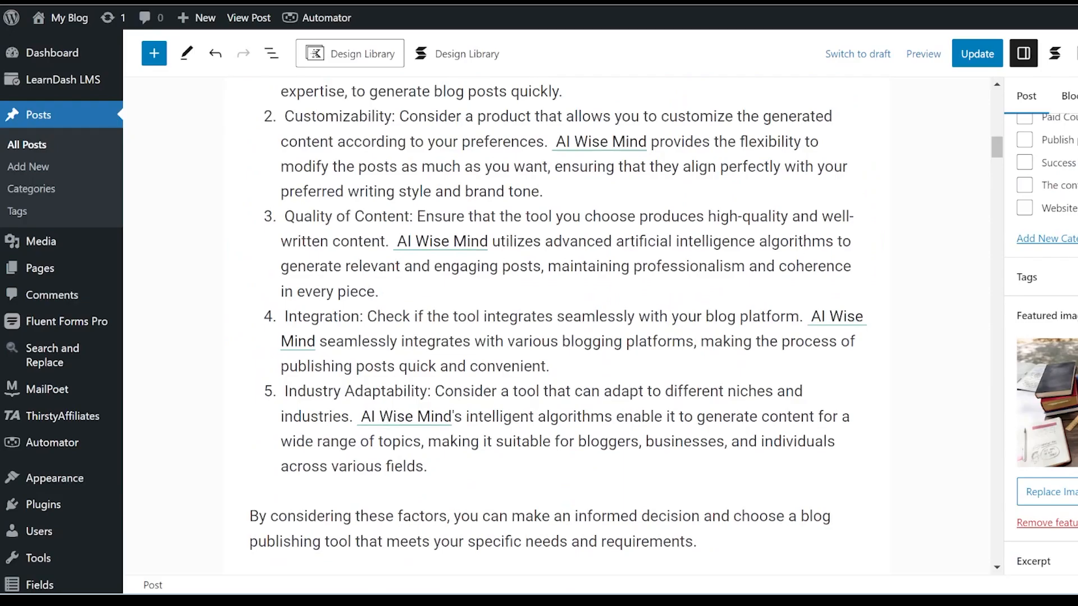
# Step: Back in the WordPress post, insert an uploaded image between the "Various uses of AI Wise Mind" introduction and "Boosting website traffic"
pyautogui.scroll(-15, 554, 326)
pyautogui.scroll(-10, 554, 325)
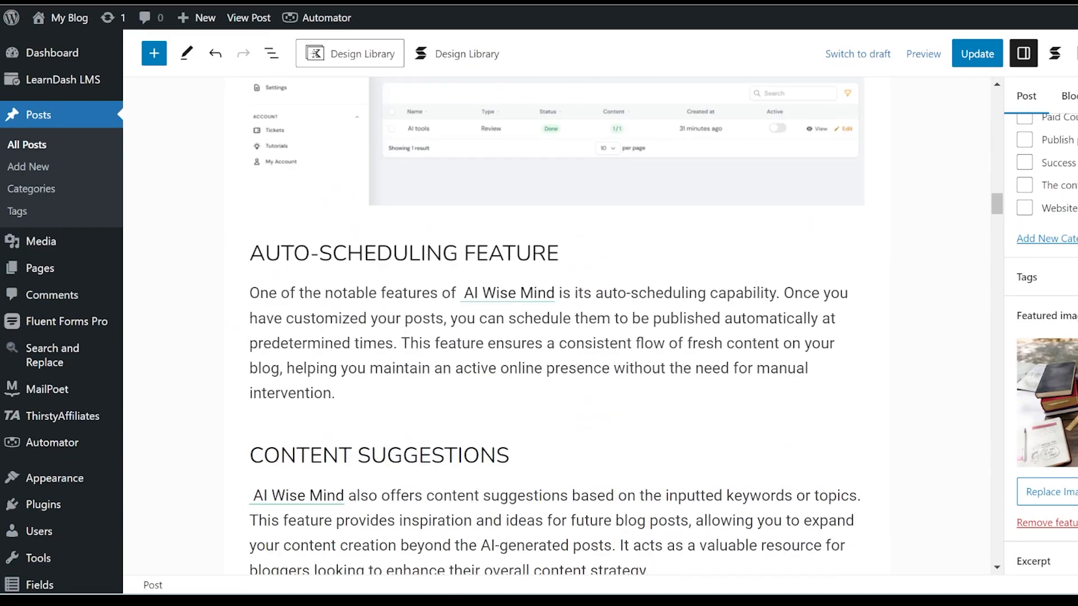
pyautogui.scroll(-4, 554, 325)
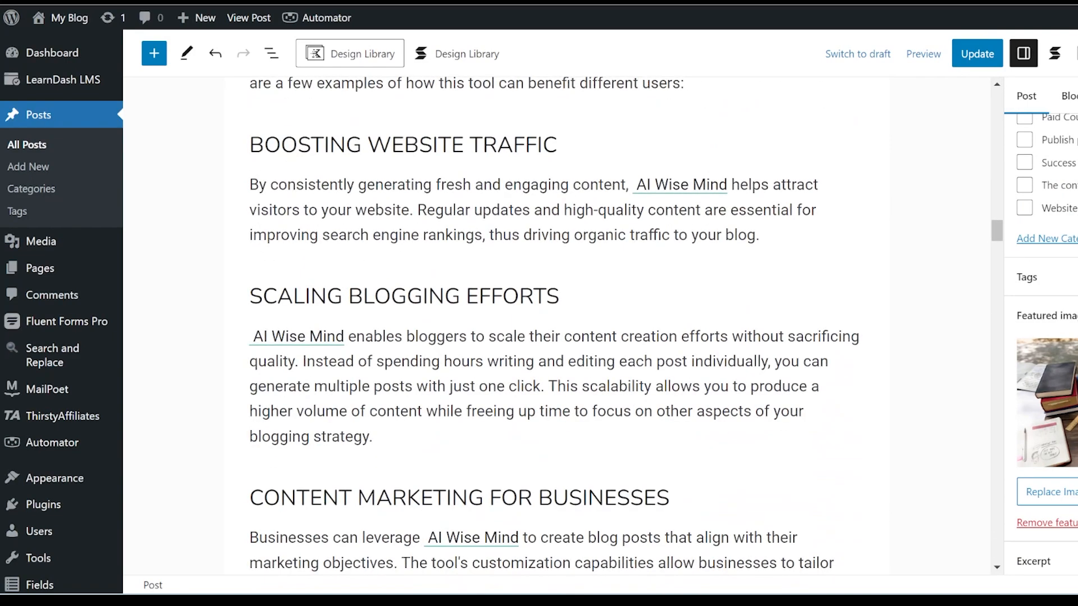
pyautogui.scroll(-3, 554, 325)
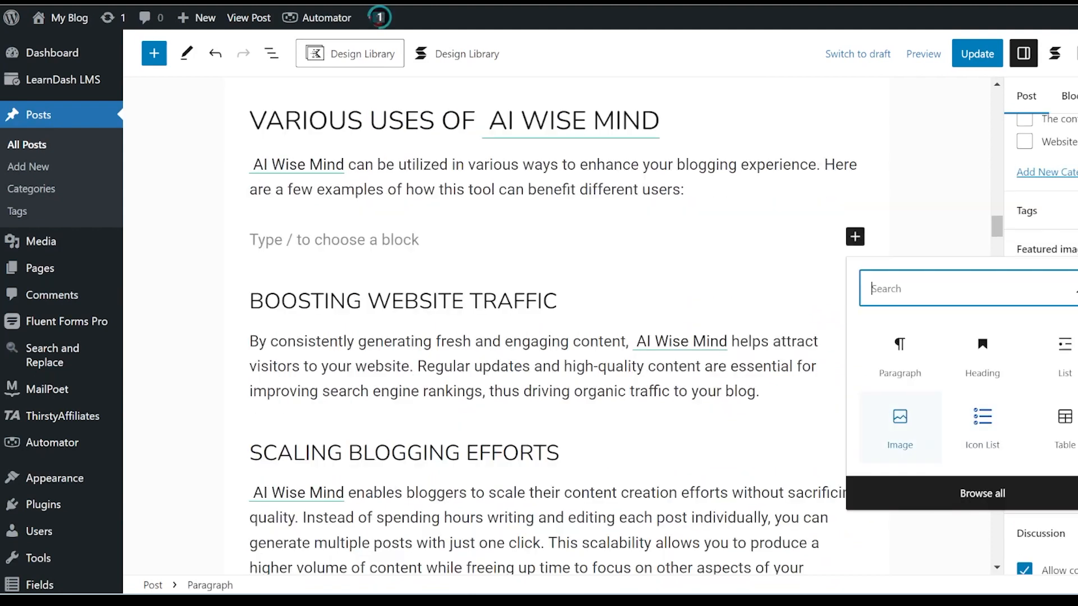
pyautogui.click(900, 428)
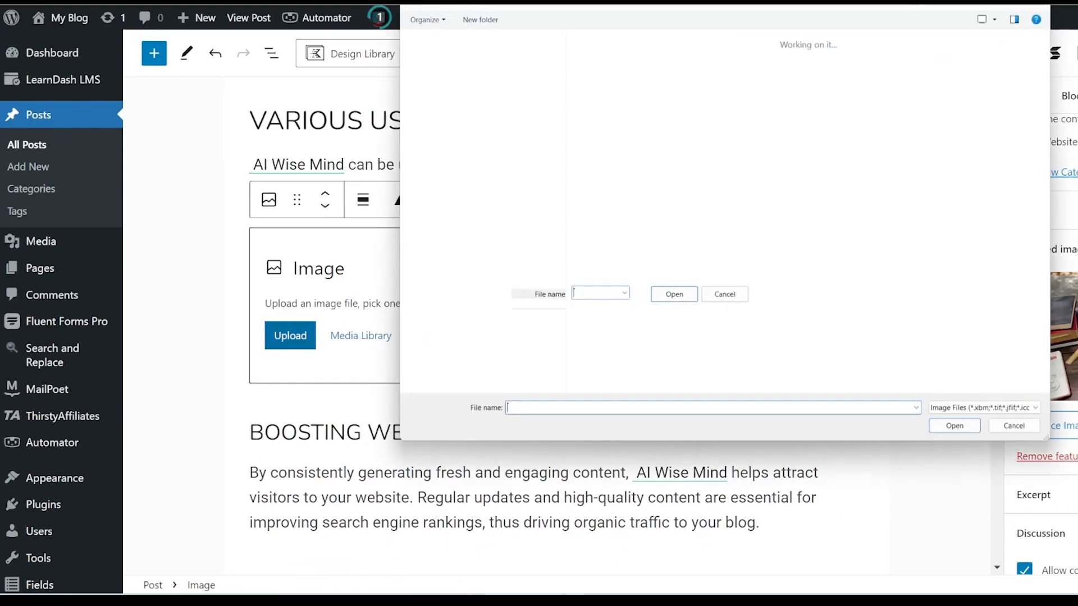
pyautogui.doubleClick(643, 111)
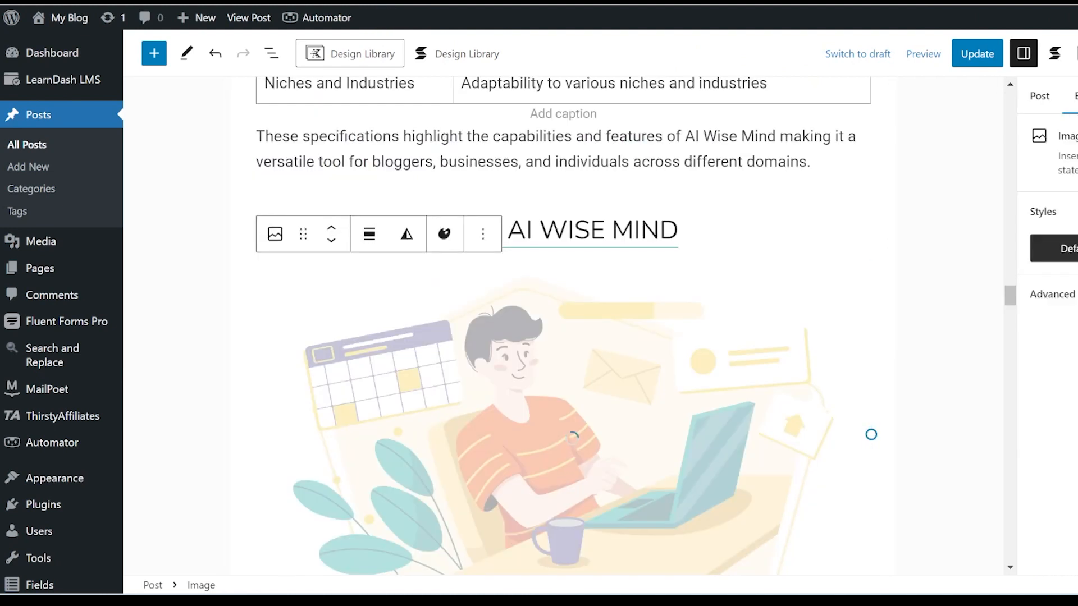
# Step: View the live post and check its featured image, affiliate links and content down the page
pyautogui.scroll(-5, 561, 337)
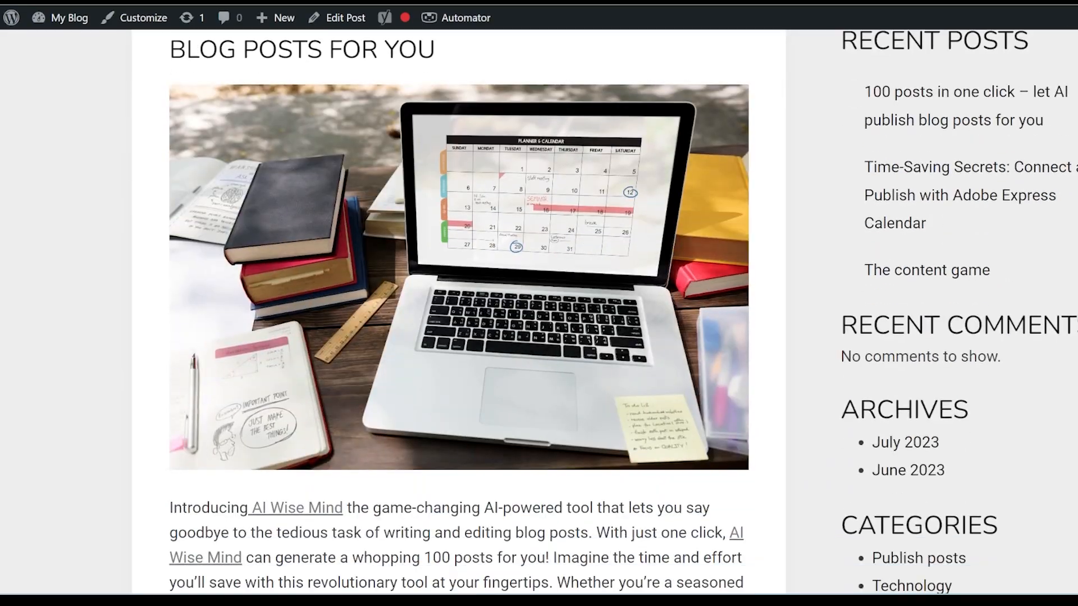
pyautogui.scroll(-4, 459, 314)
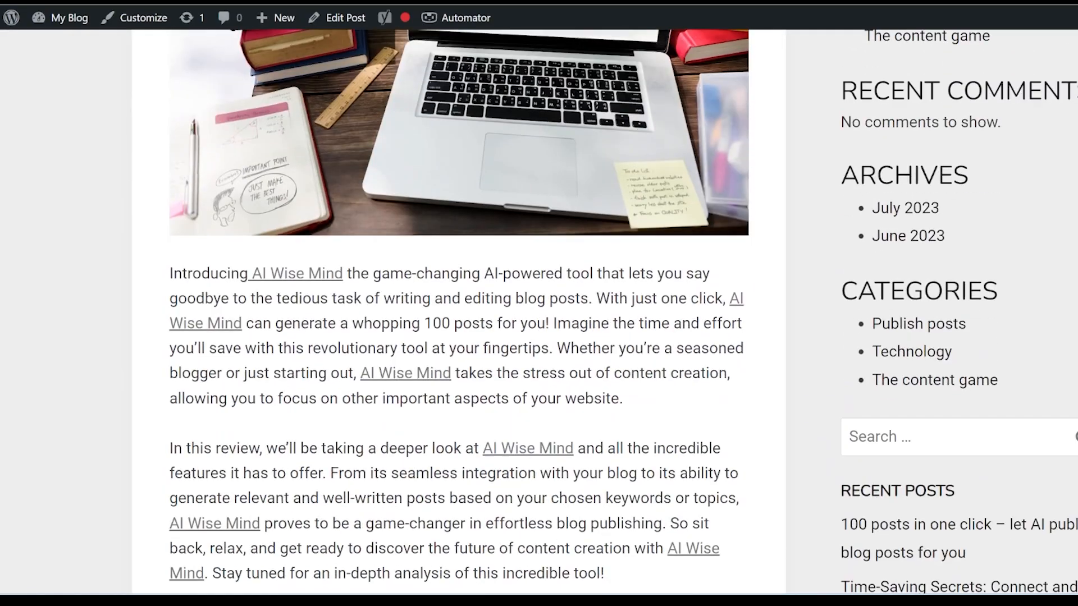
pyautogui.scroll(-20, 459, 314)
pyautogui.scroll(-20, 459, 315)
pyautogui.scroll(-12, 459, 314)
pyautogui.scroll(-20, 459, 315)
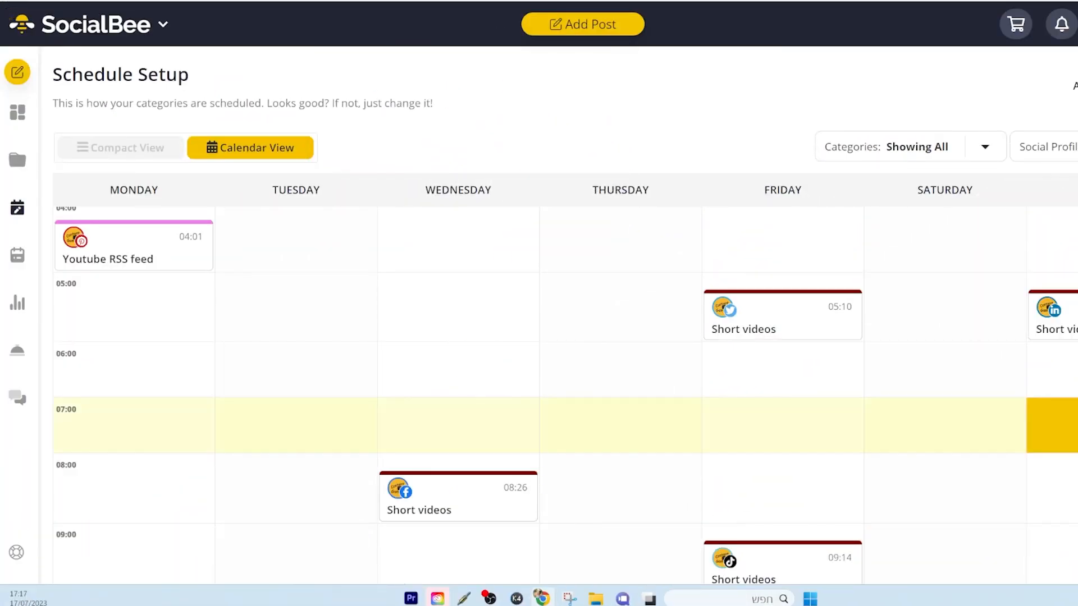
# Step: Switch to SocialBee and show the category posting schedule in Compact View
pyautogui.click(124, 147)
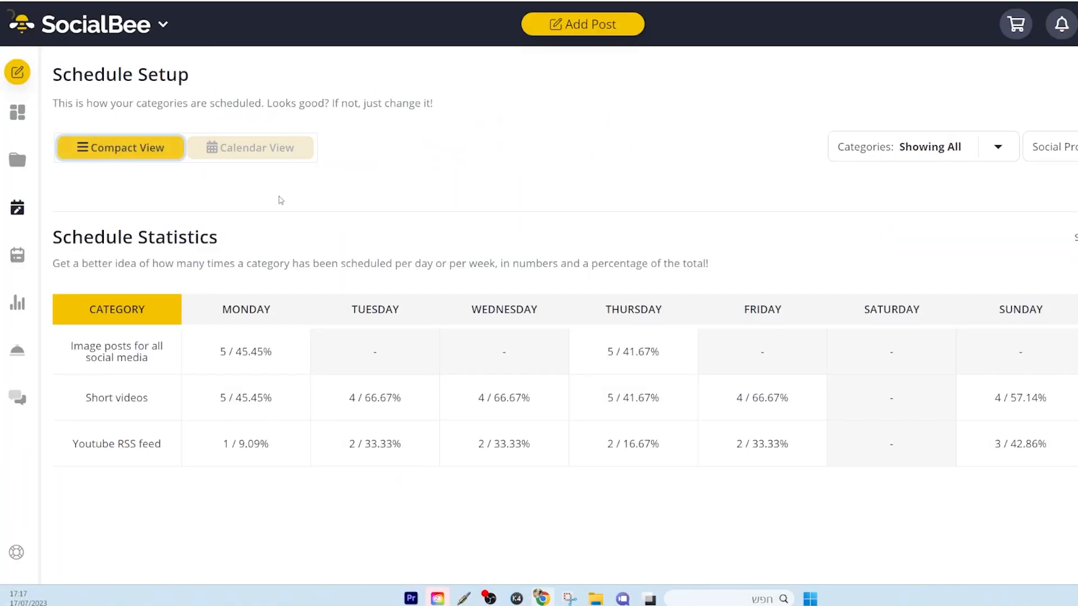
pyautogui.scroll(-1, 993, 378)
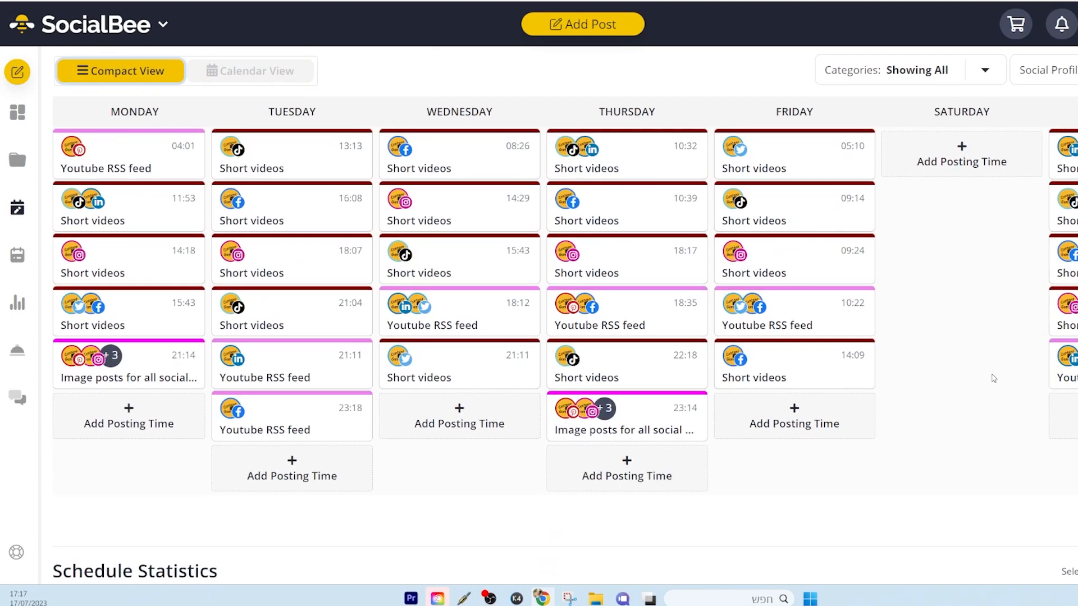